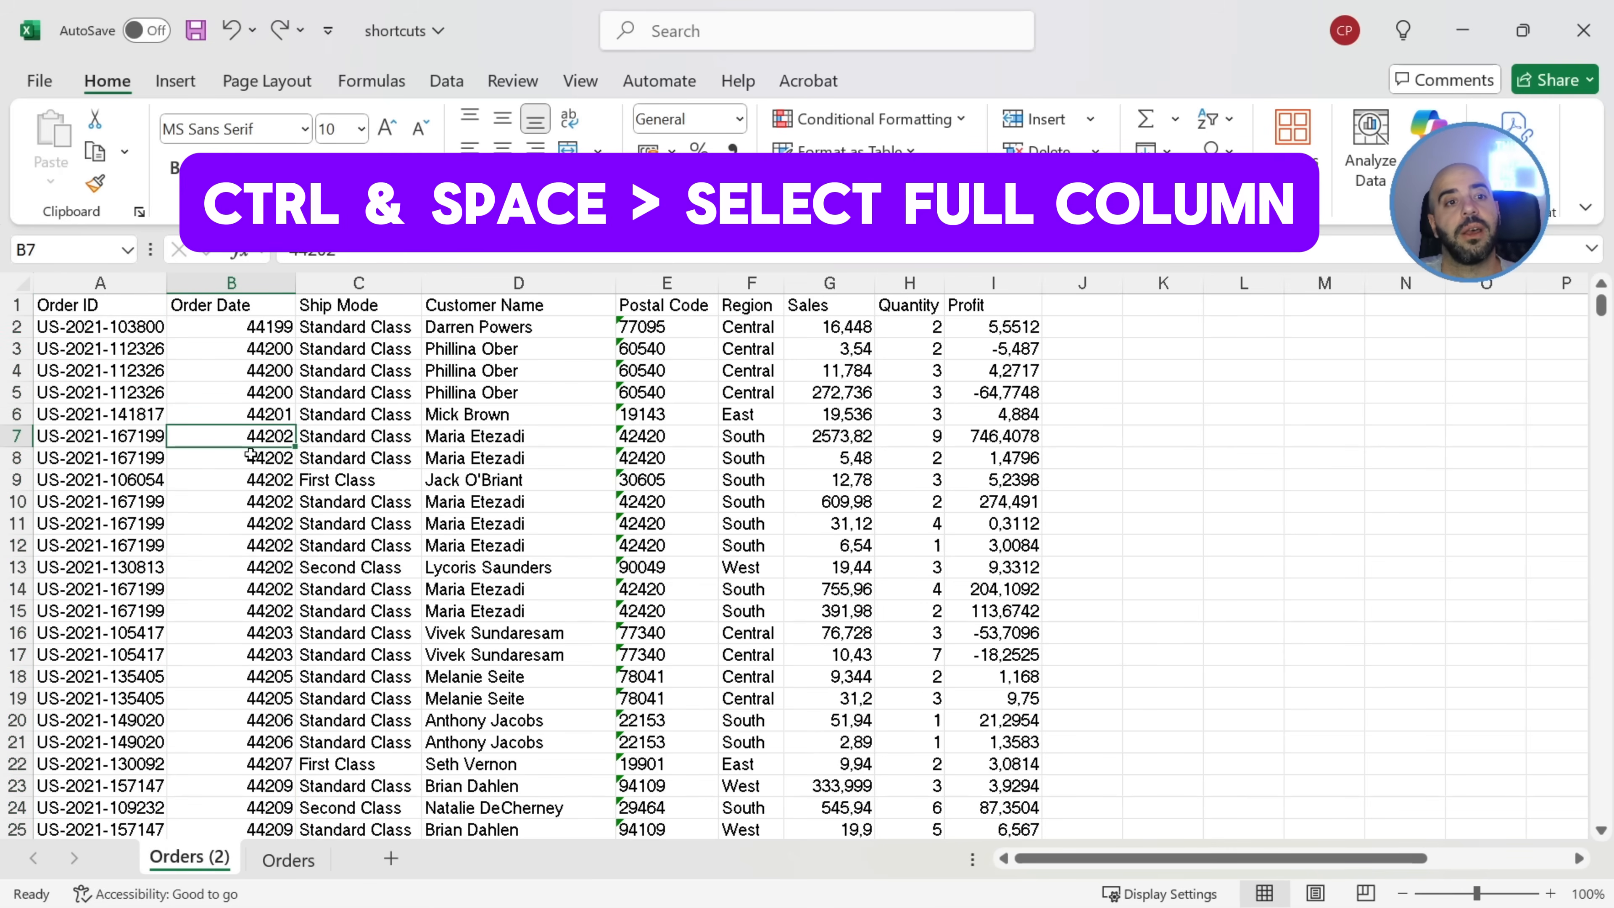
Select the whole Order Date column, and select all of row 8 starting from its Ship Mode cell
click(231, 282)
click(319, 503)
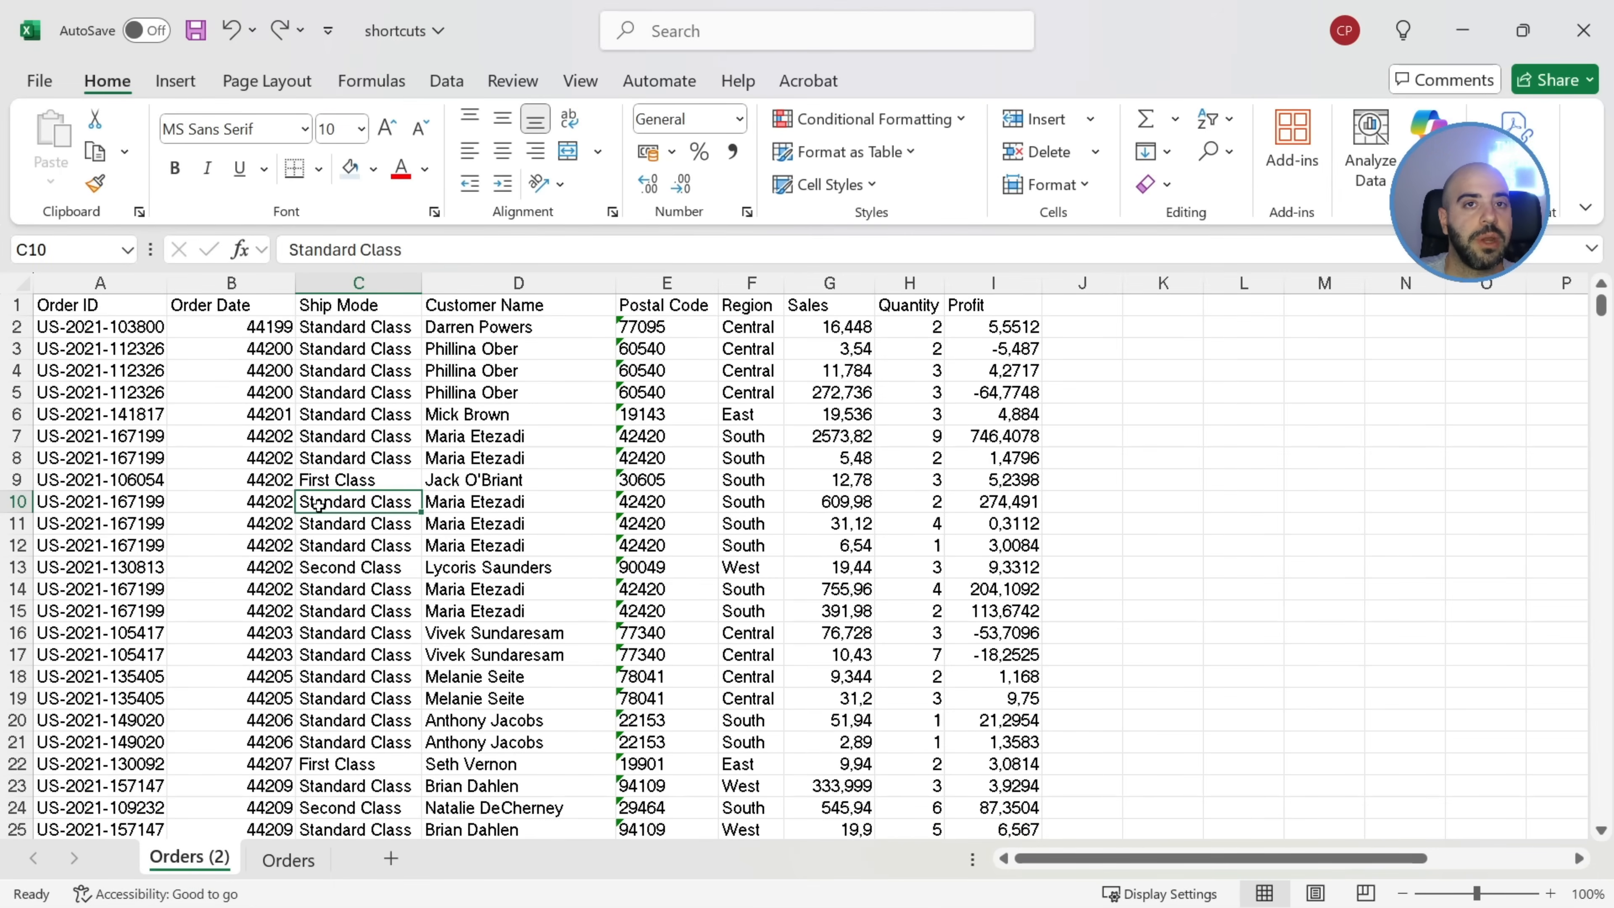
click(355, 466)
key(shift+space)
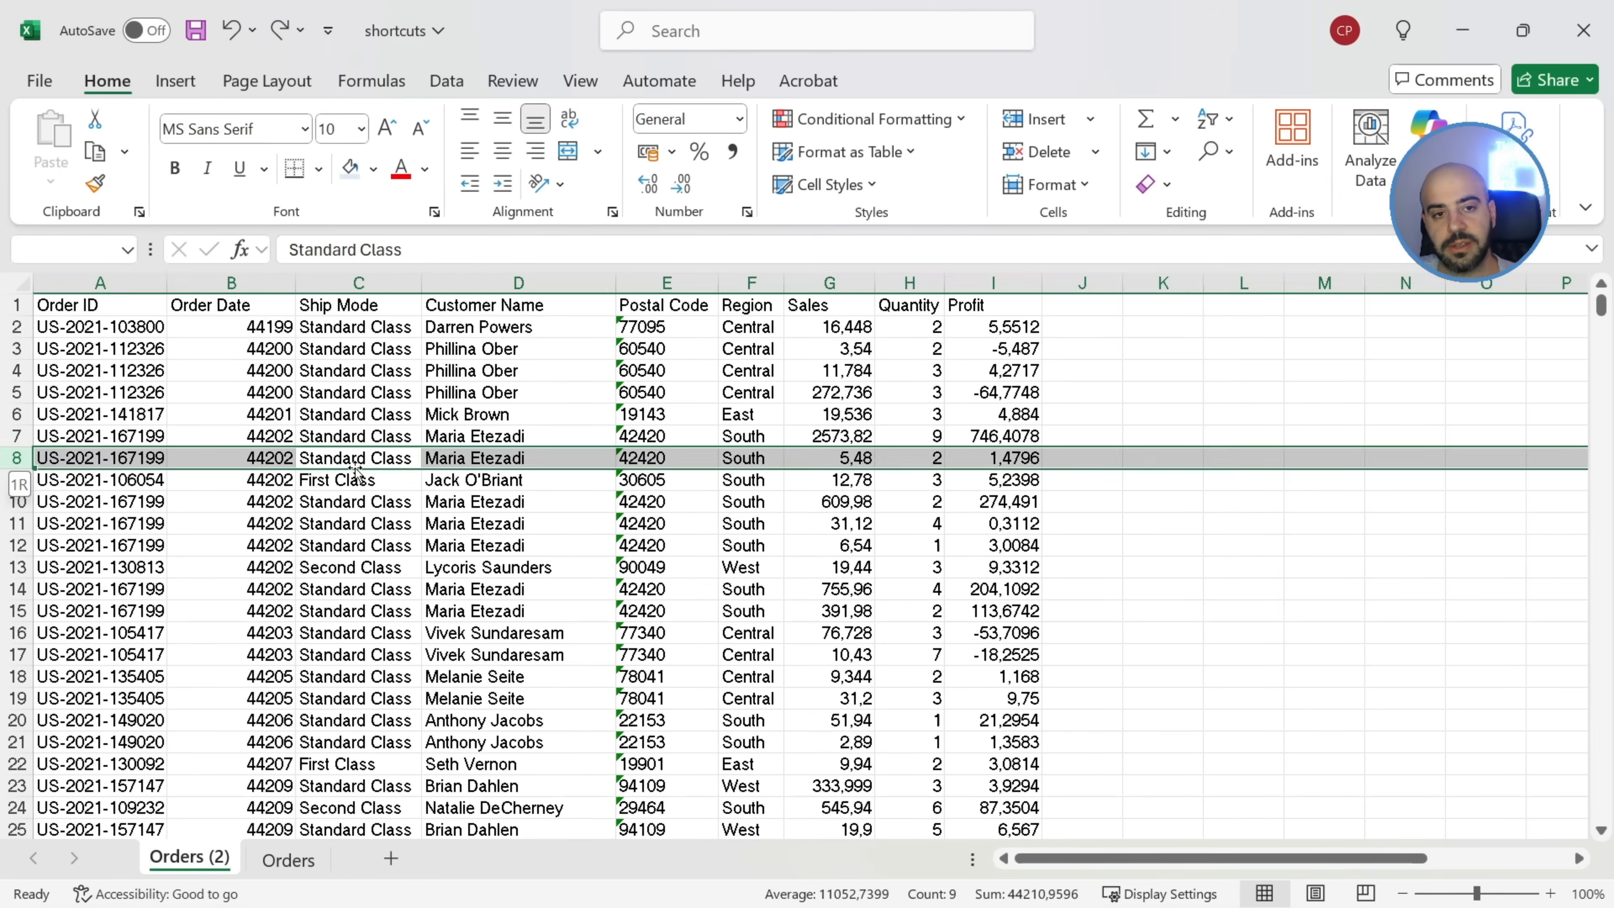
click(658, 565)
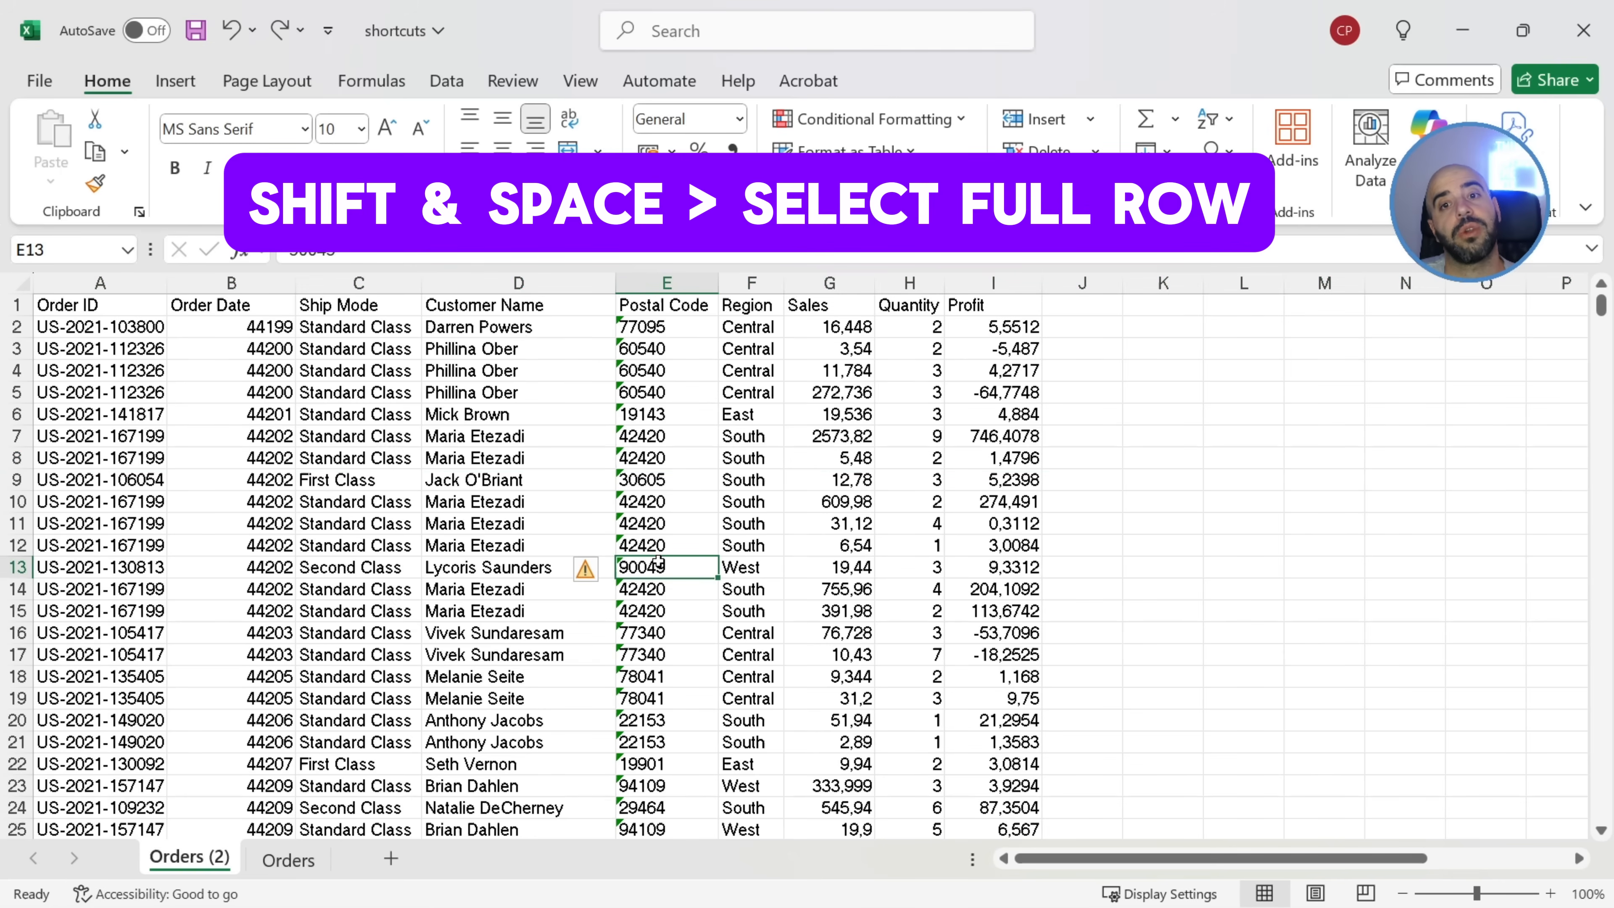
Format the whole Profit column as Number with one decimal place
click(1013, 394)
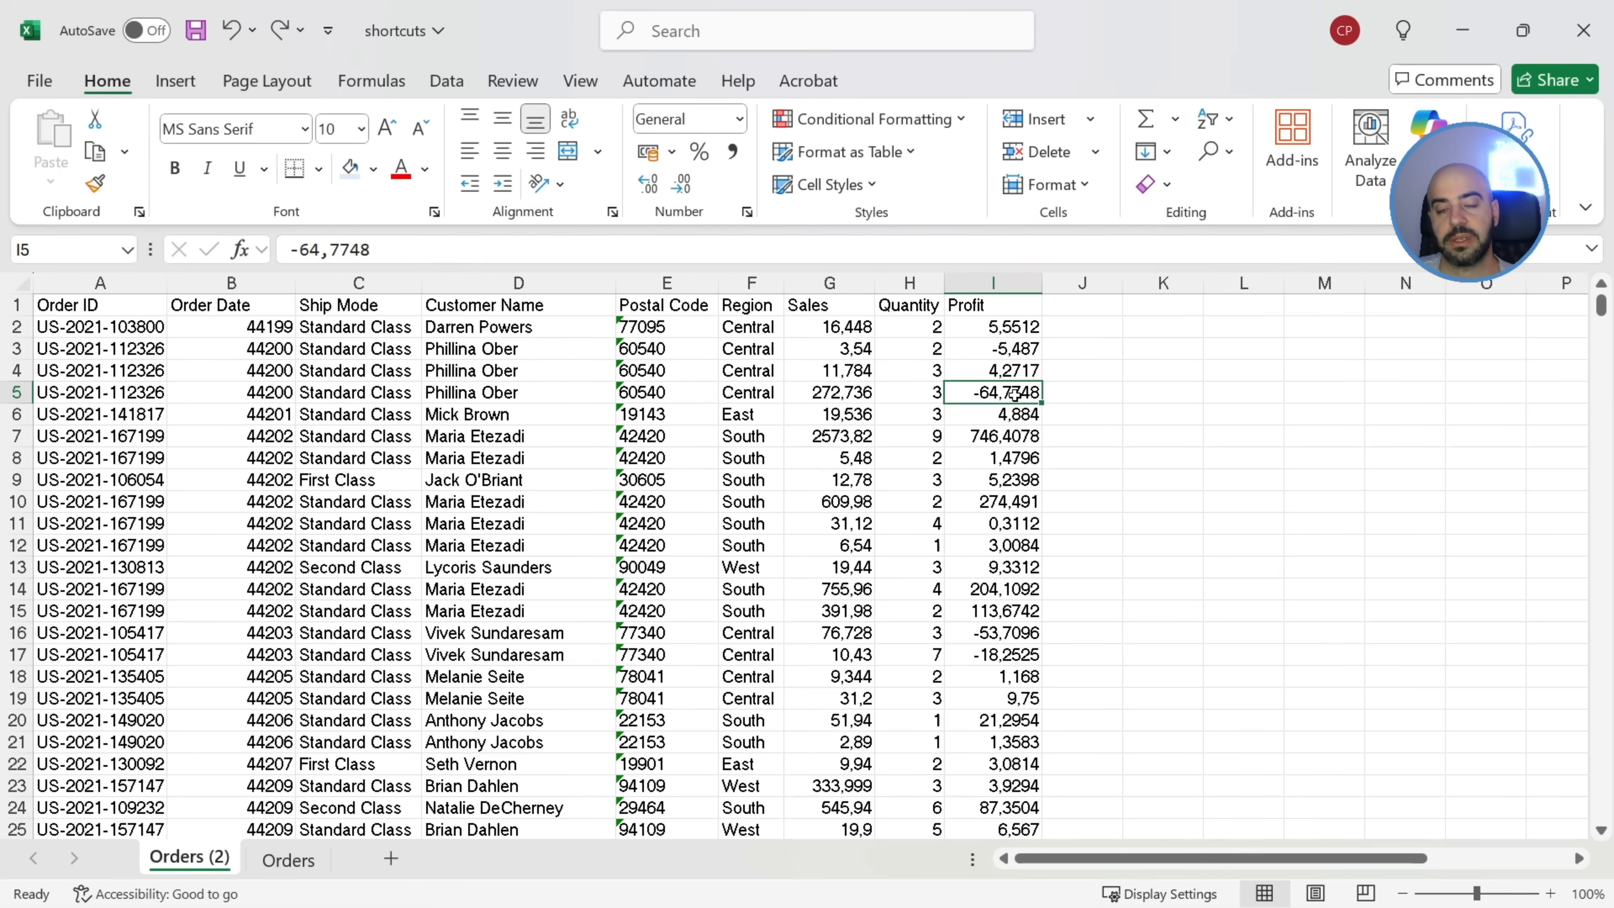
key(ctrl+space)
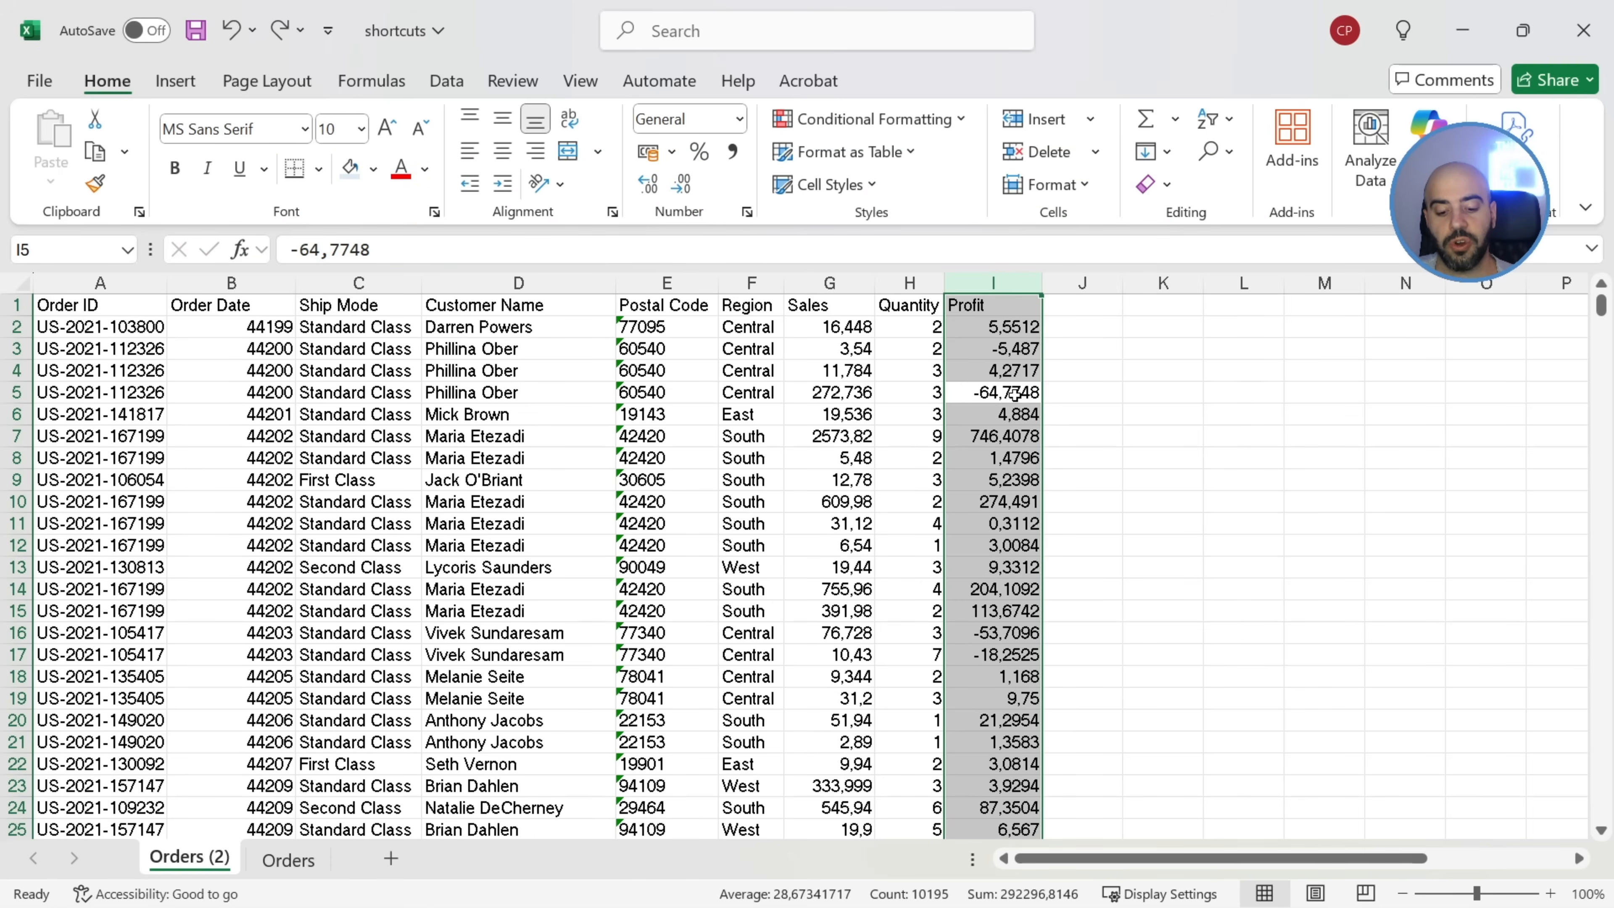
key(ctrl+1)
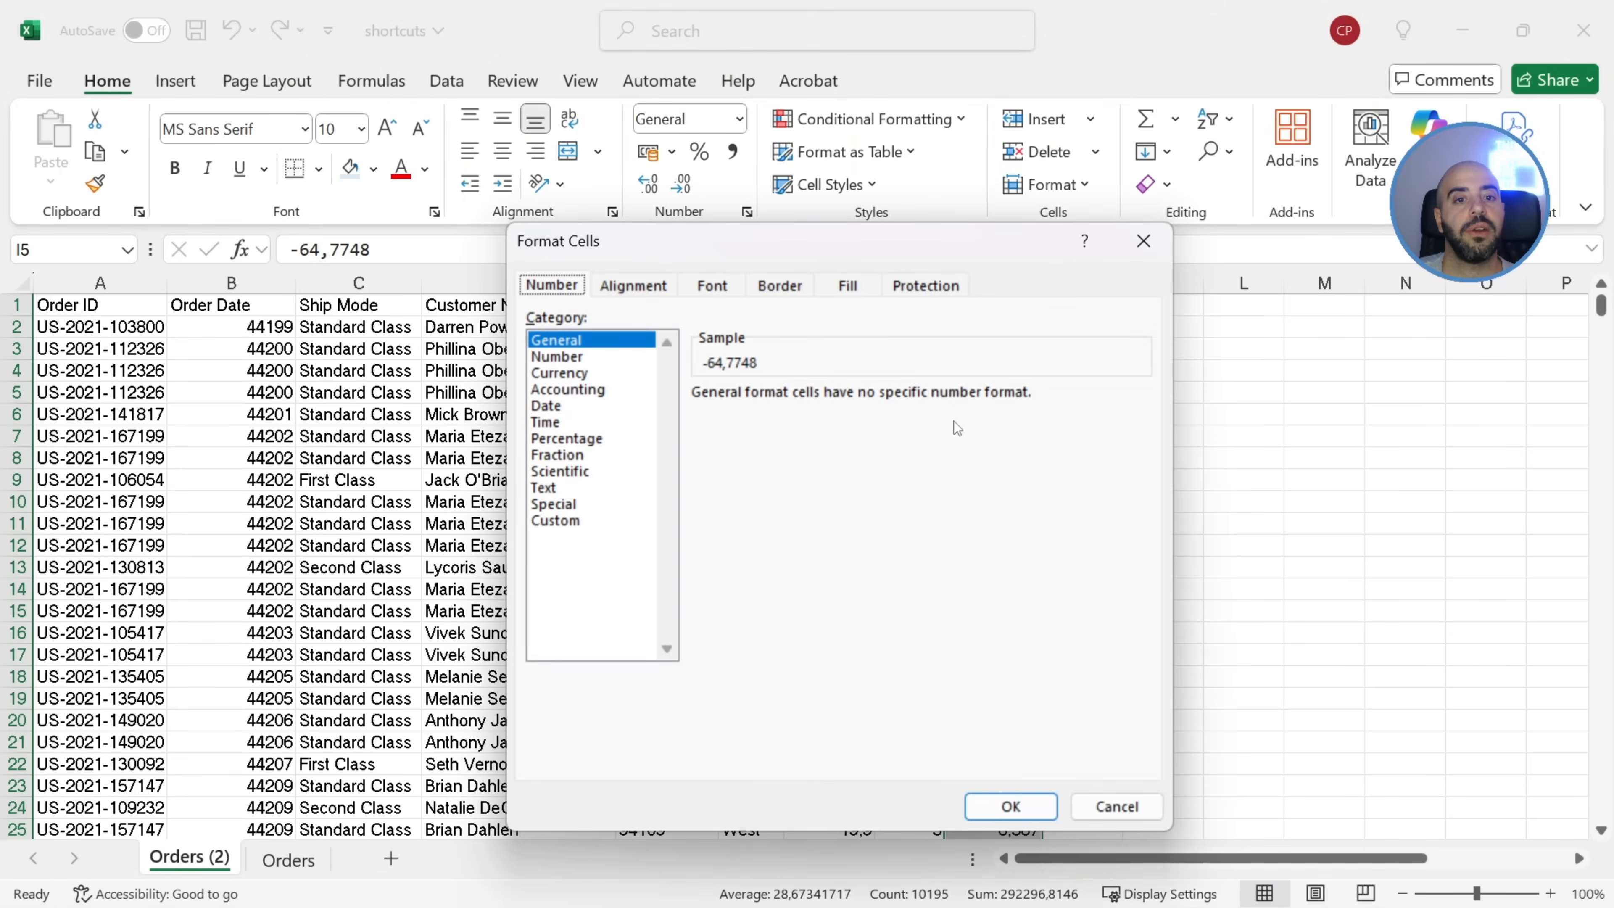
click(536, 357)
click(862, 401)
click(1023, 804)
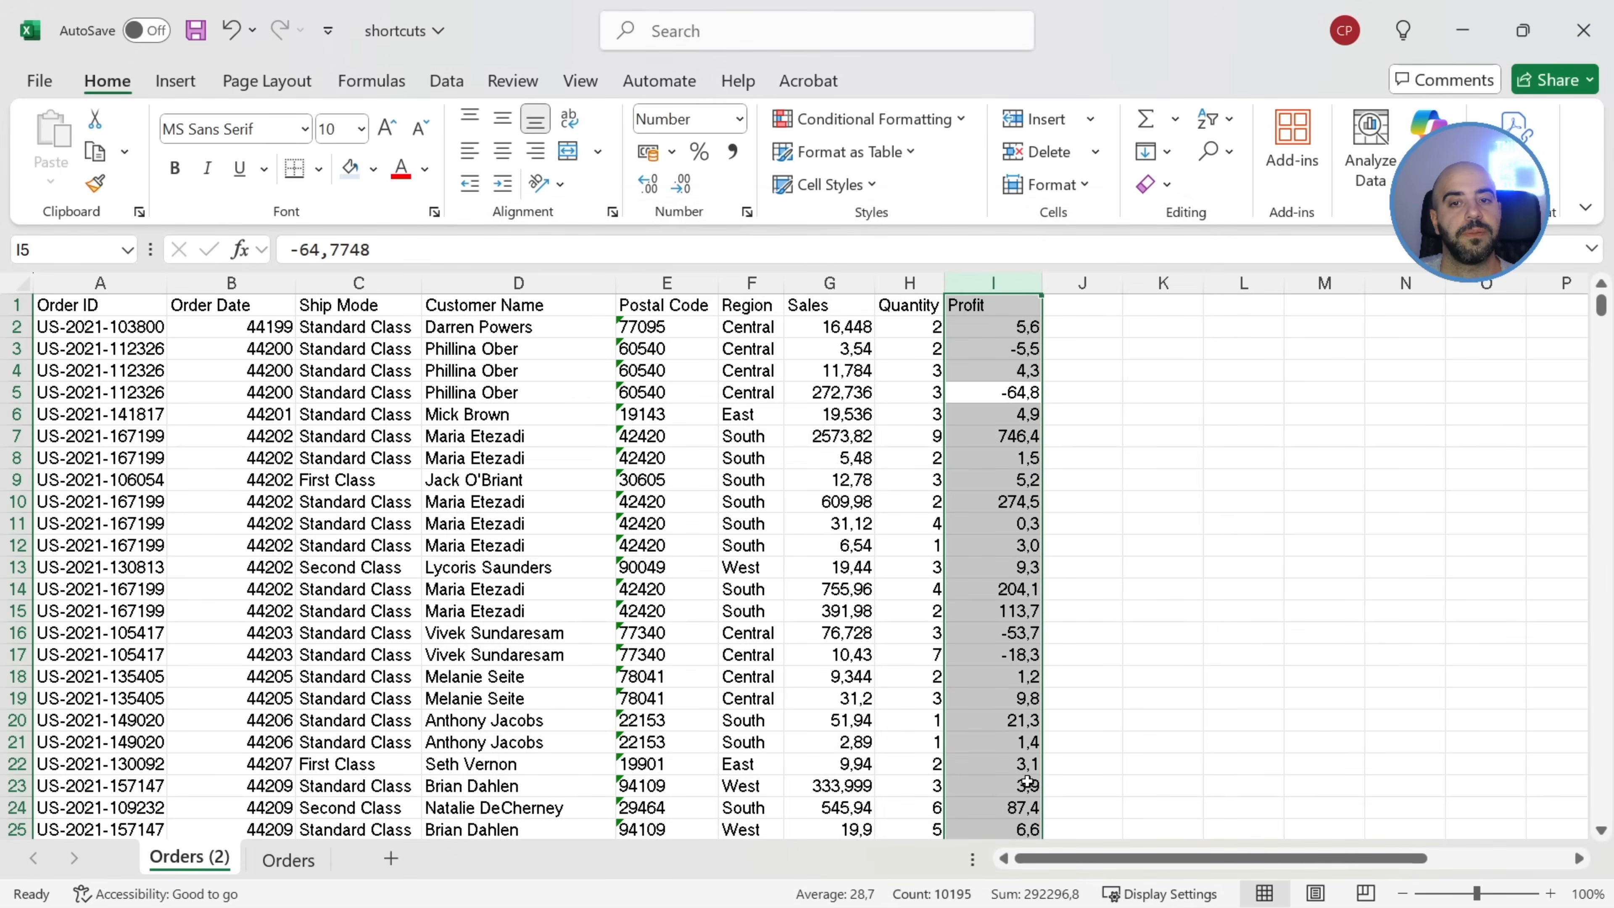
Add header filters to show only the Central region's orders, and remove the filters again
click(496, 459)
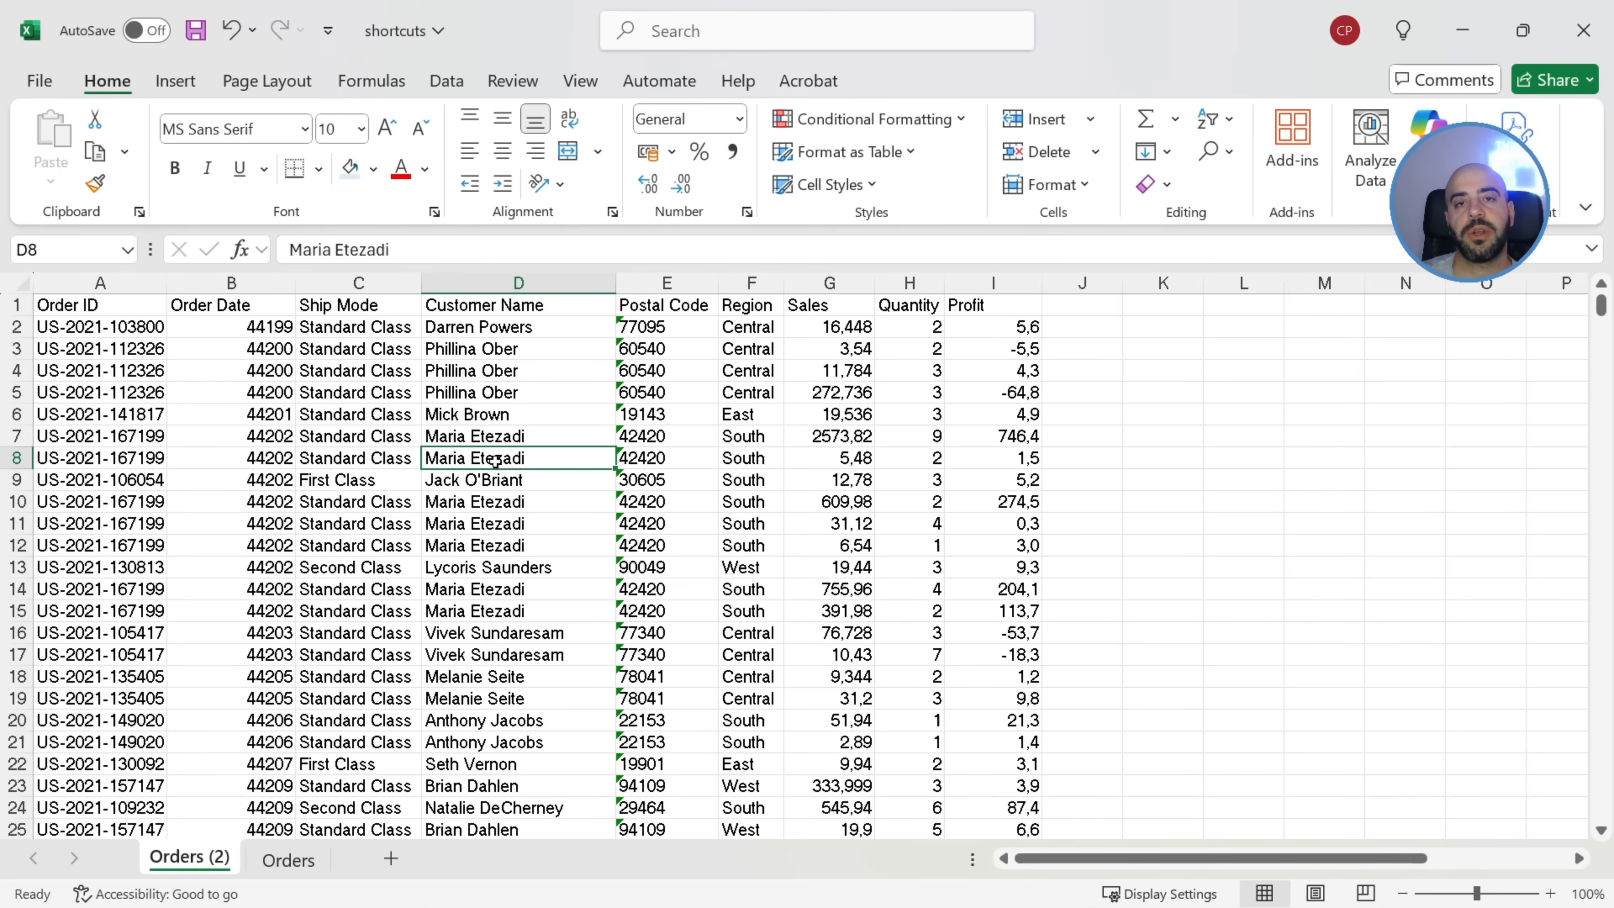
key(ctrl+shift+l)
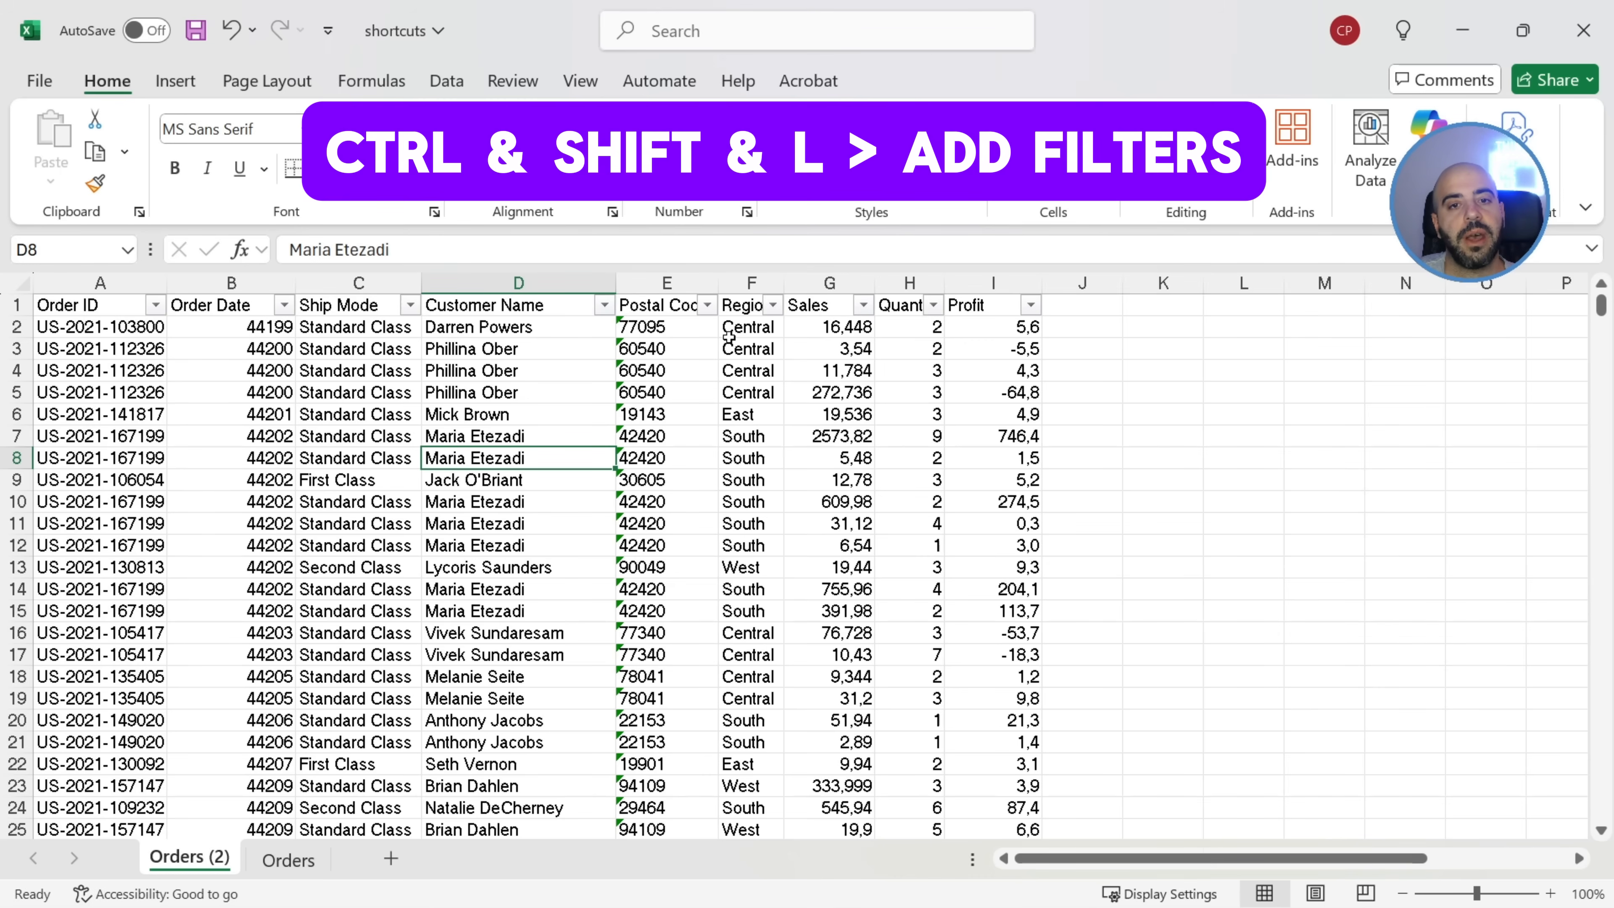
click(773, 306)
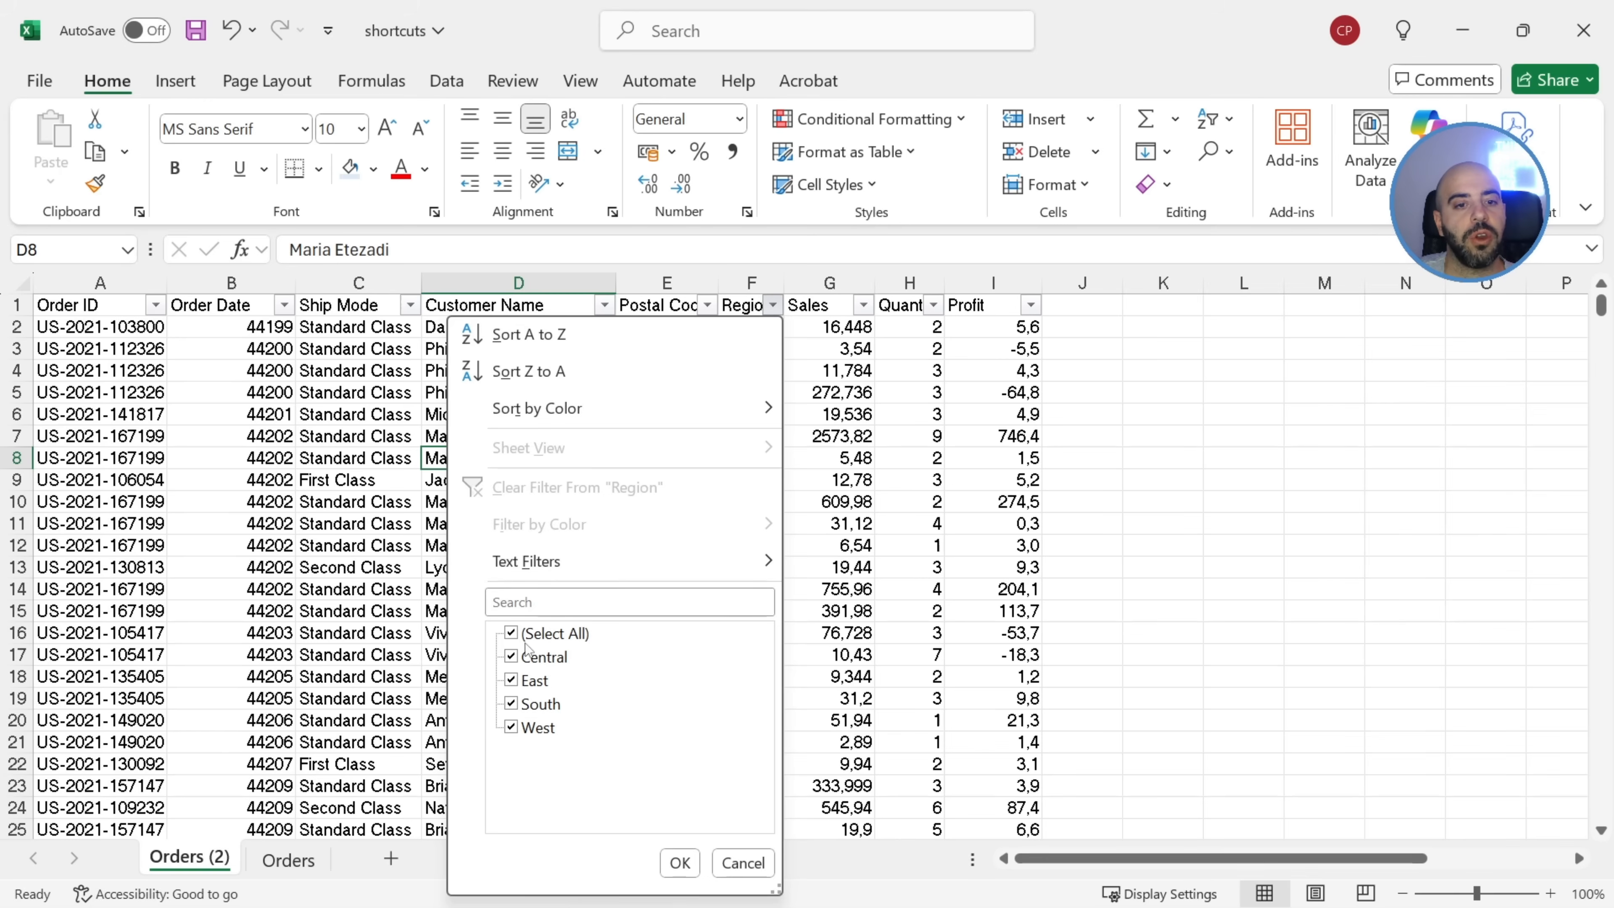
click(511, 634)
click(511, 657)
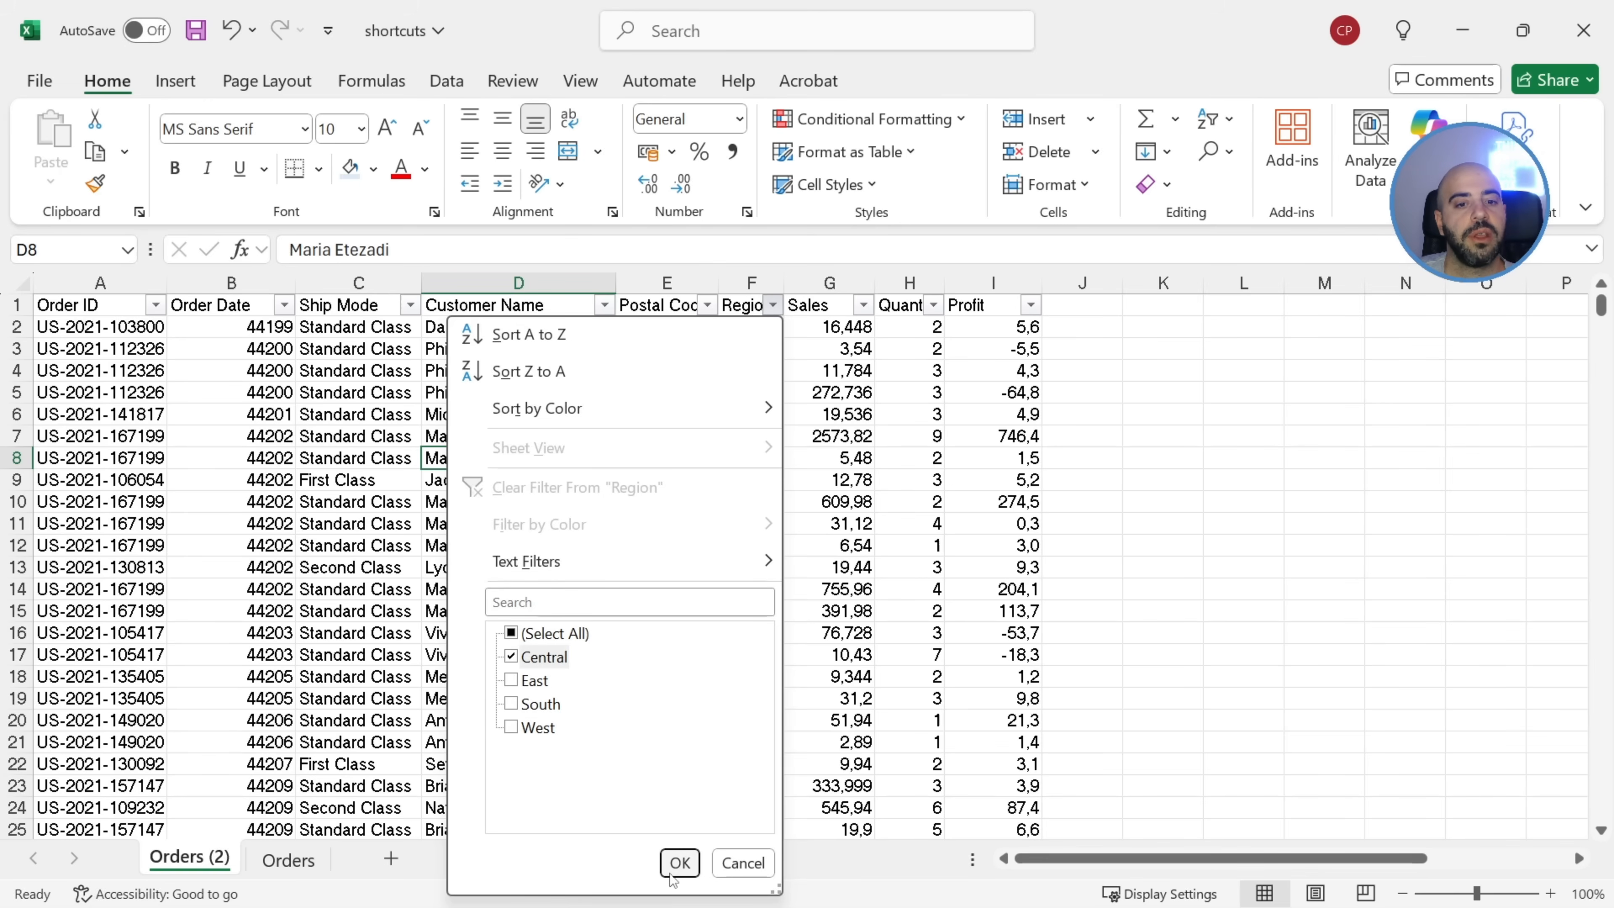
click(679, 863)
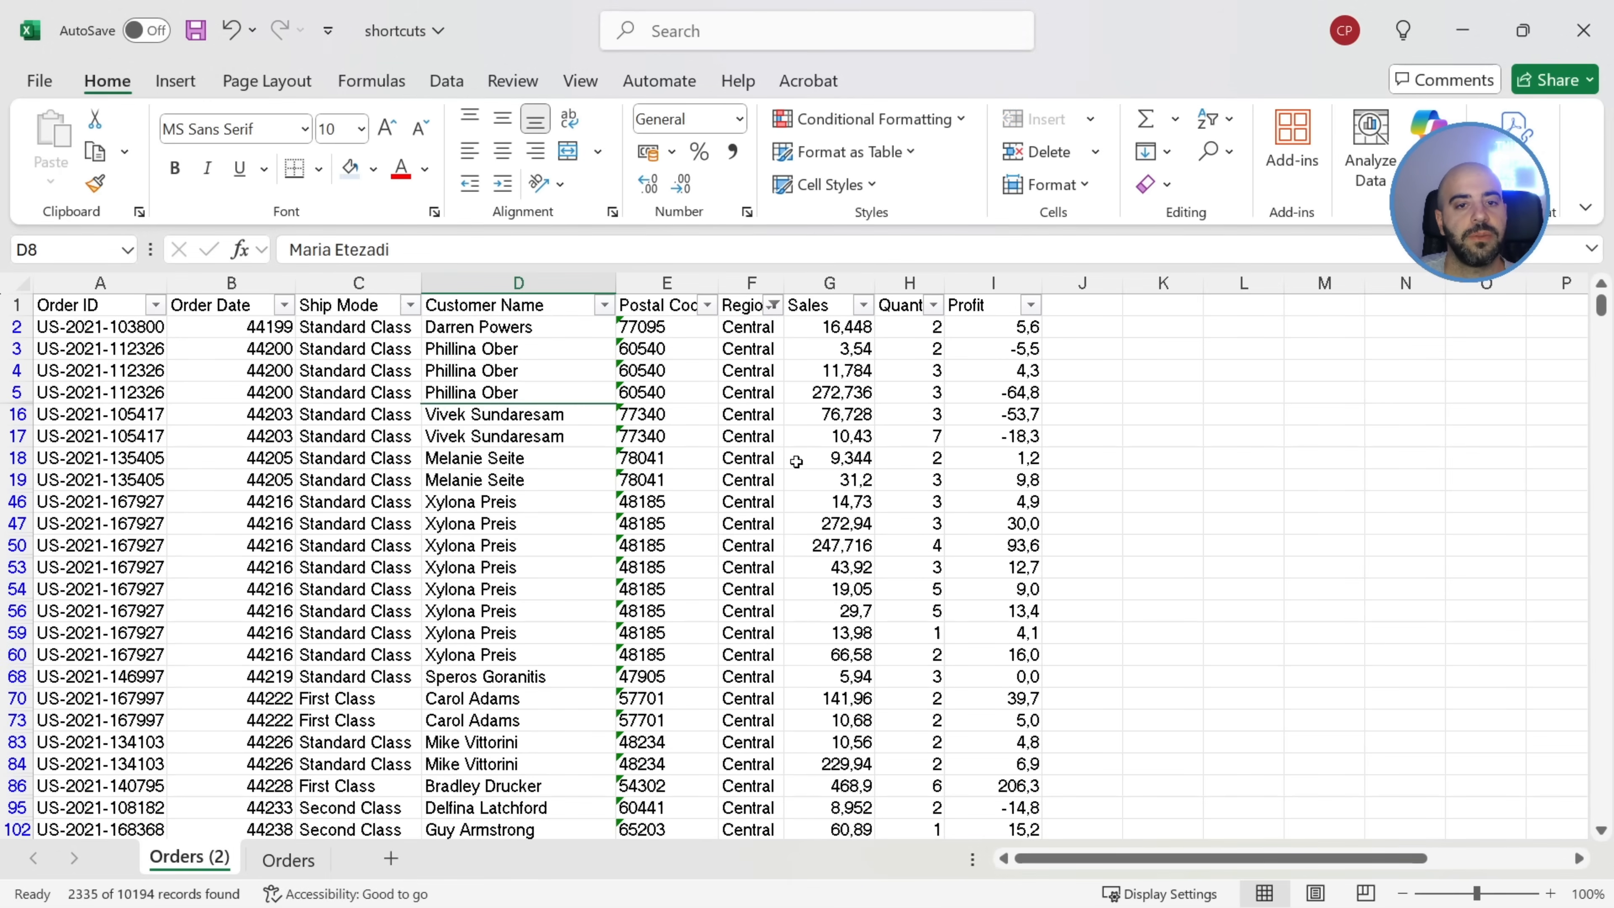
key(ctrl+shift+l)
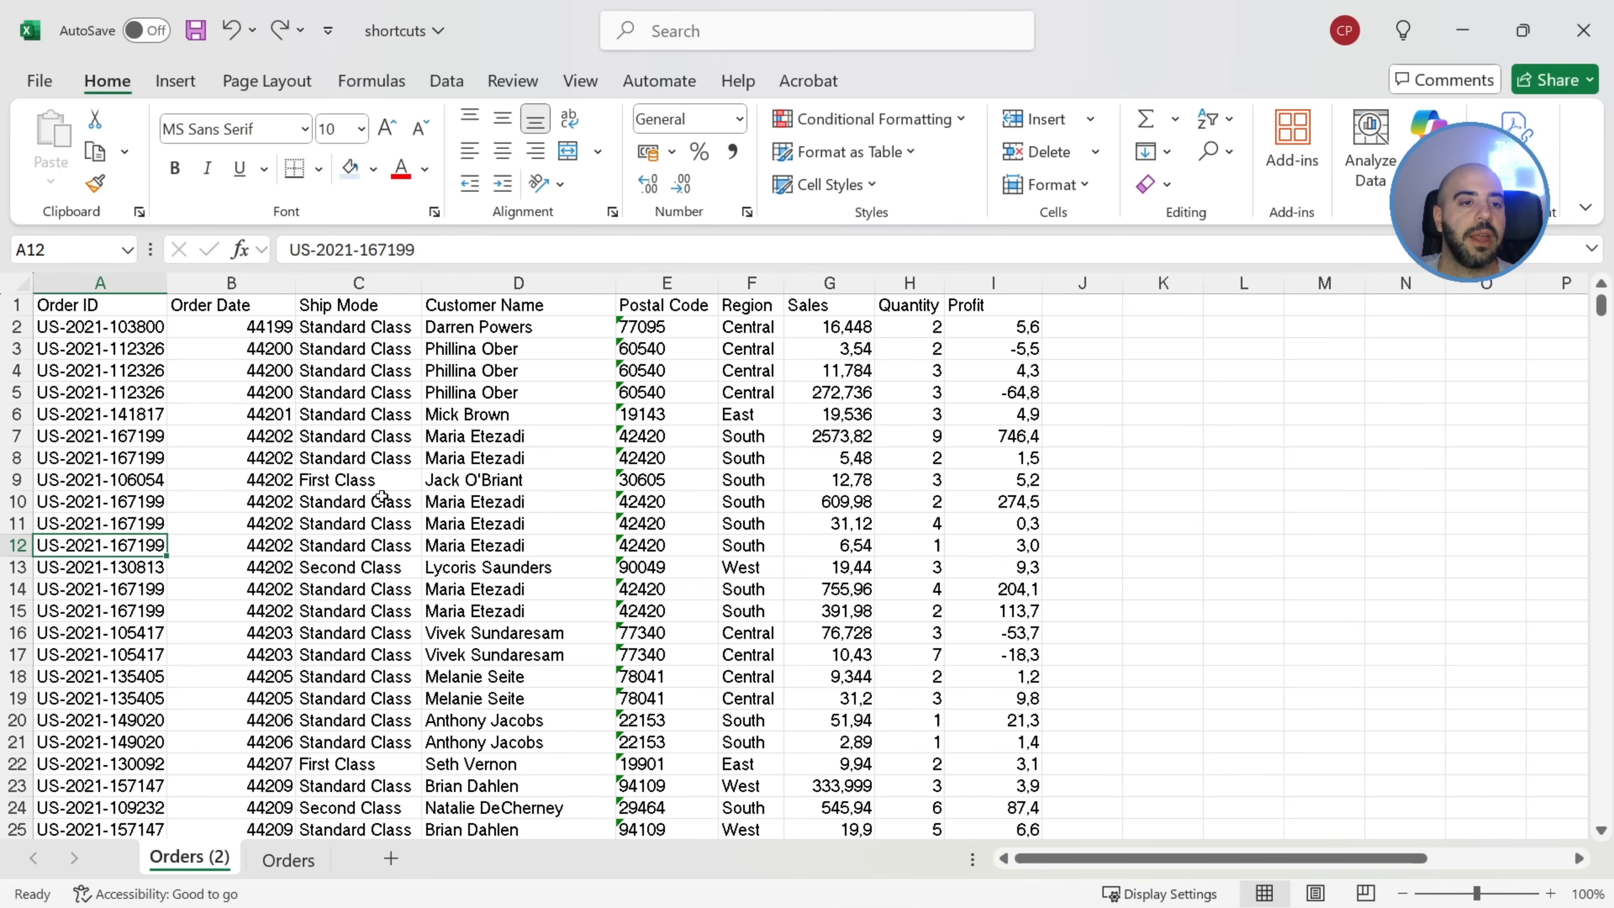
Insert a blank row above row 12 of the order data and delete it again
key(shift+space)
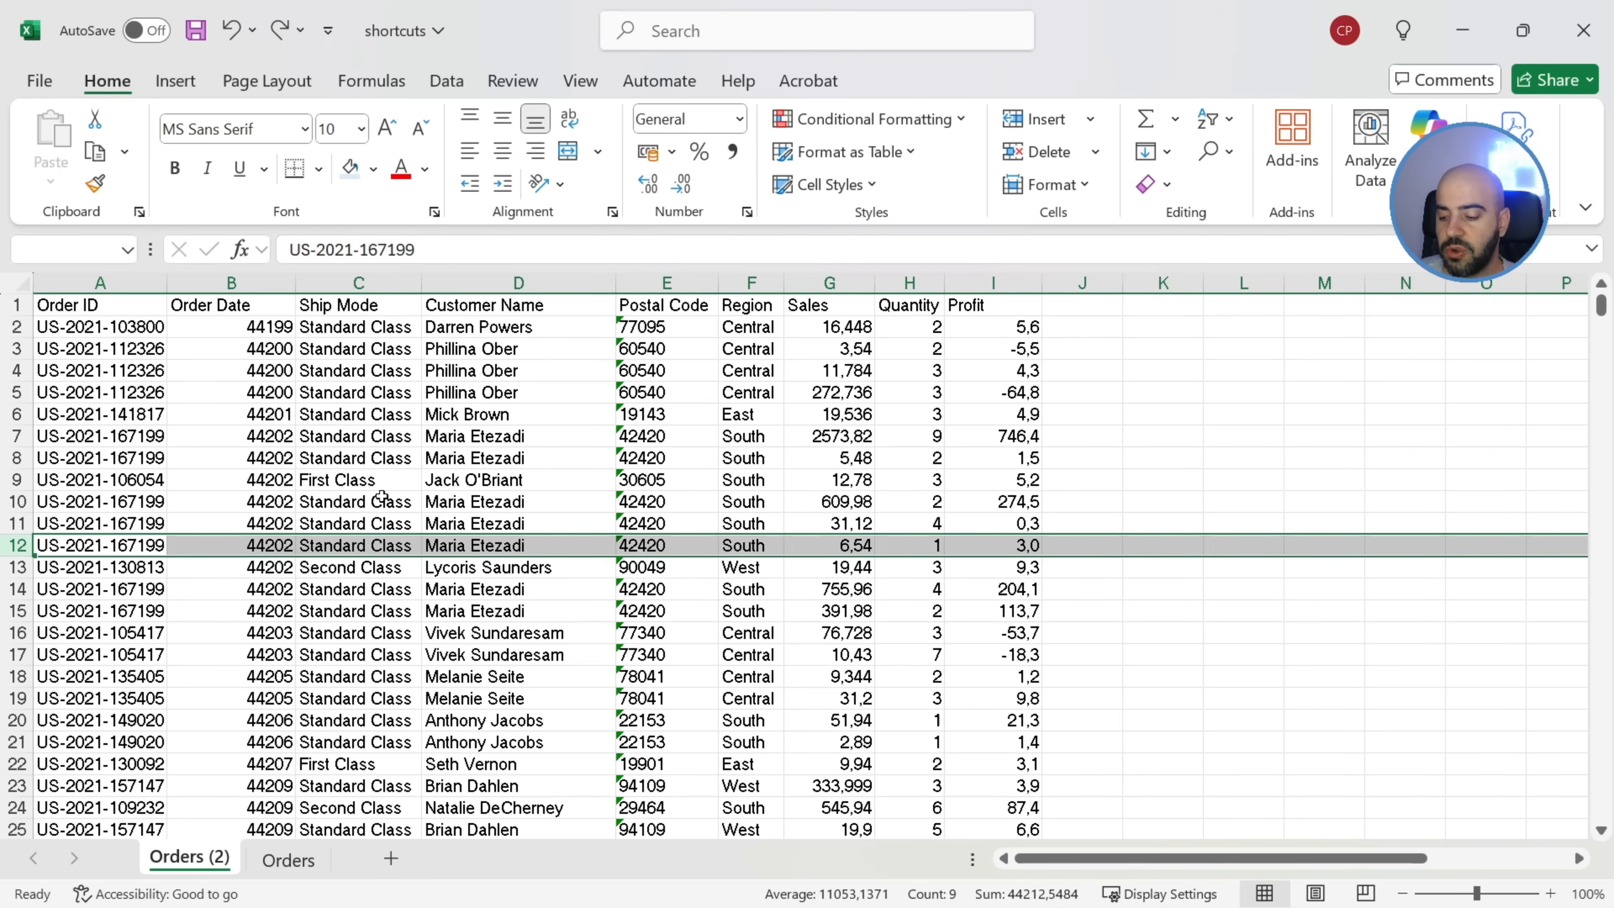
key(ctrl+plus)
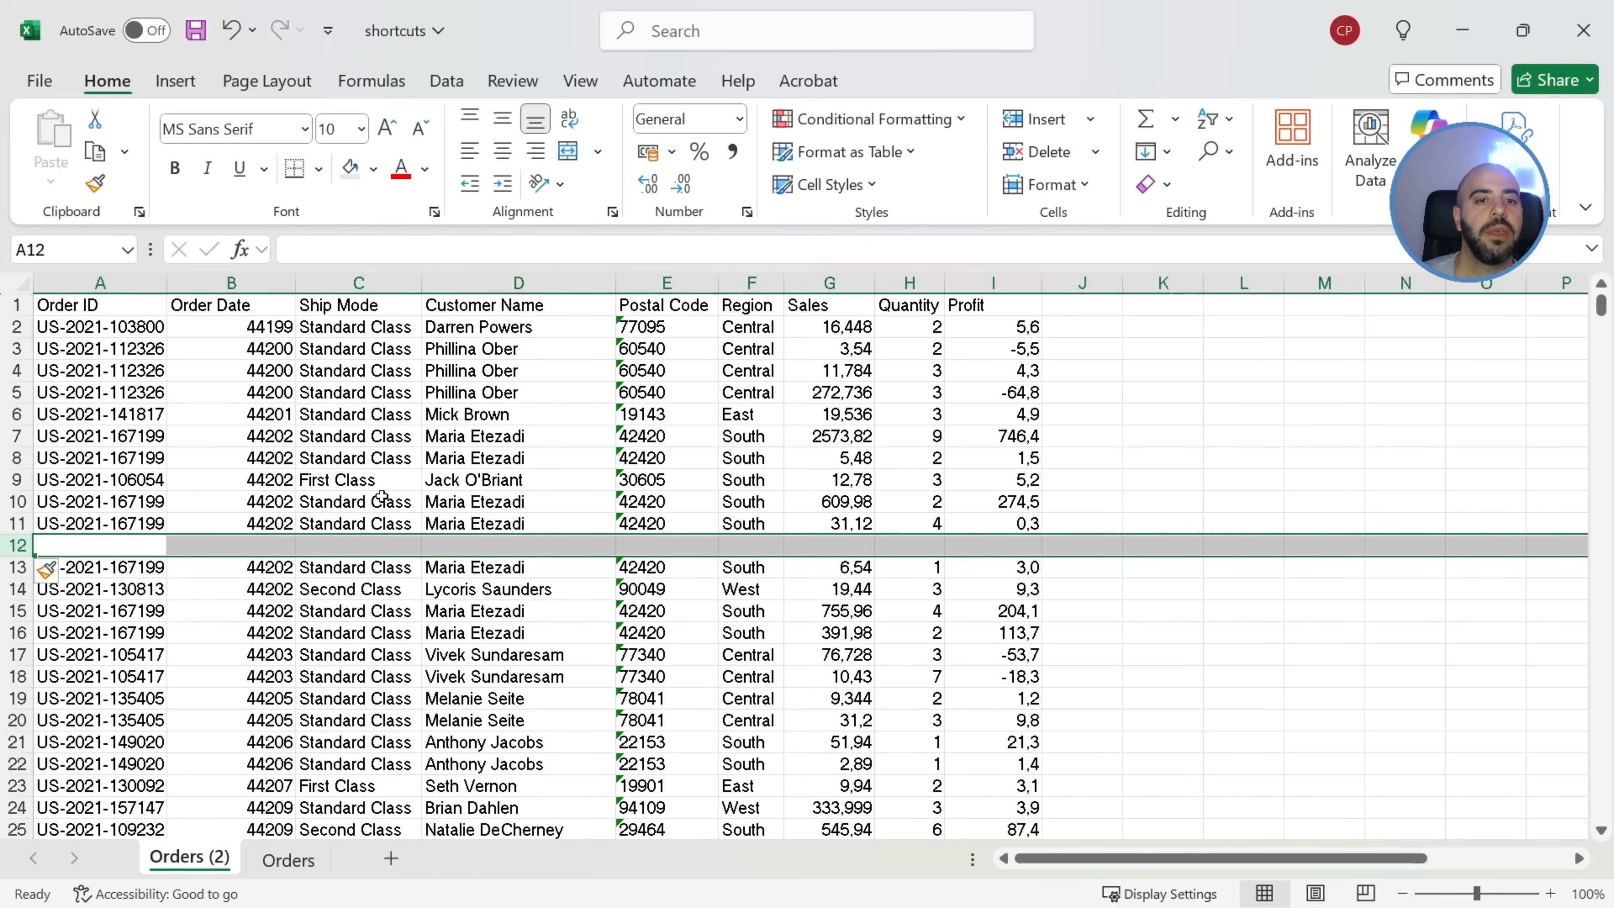
key(ctrl+minus)
click(402, 463)
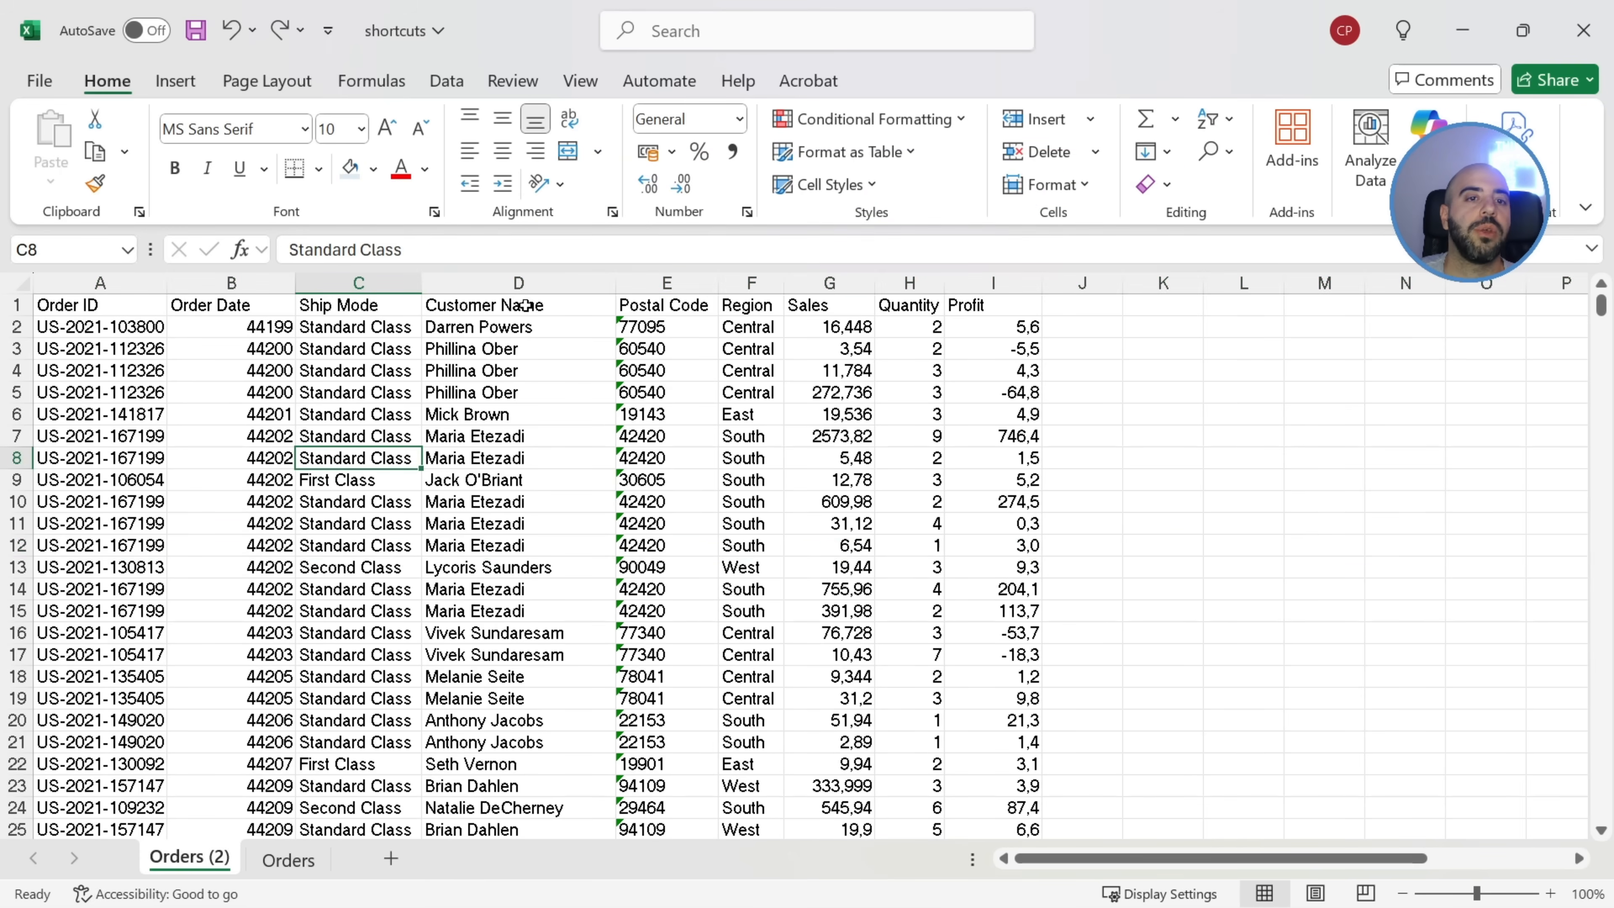
Insert three blank columns before the Customer Name column
click(543, 417)
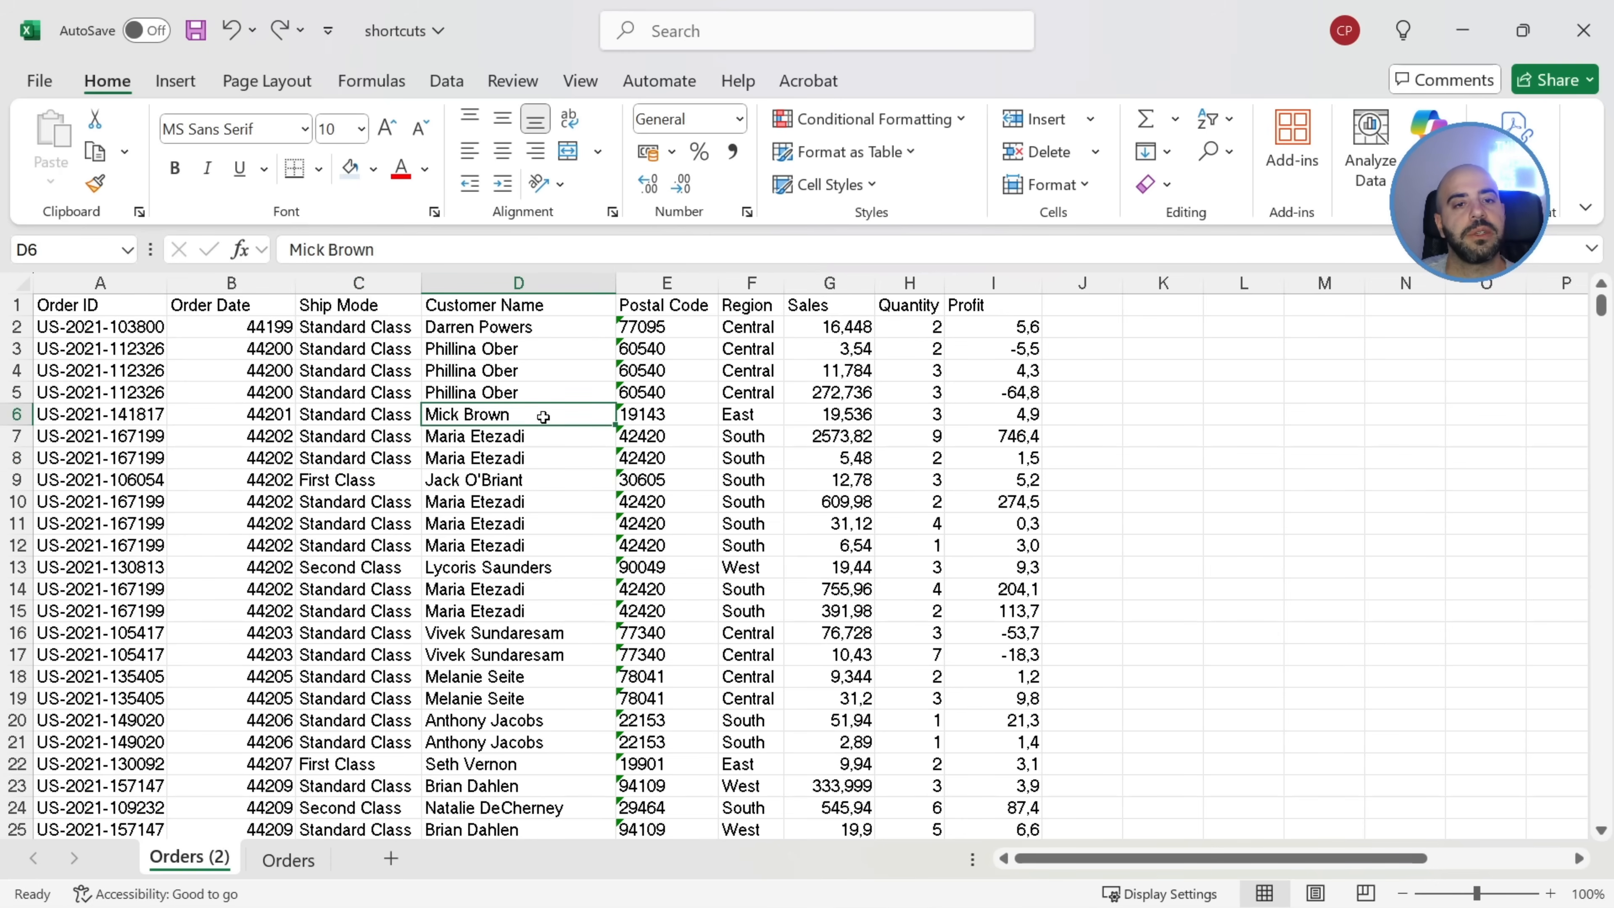
key(ctrl+space)
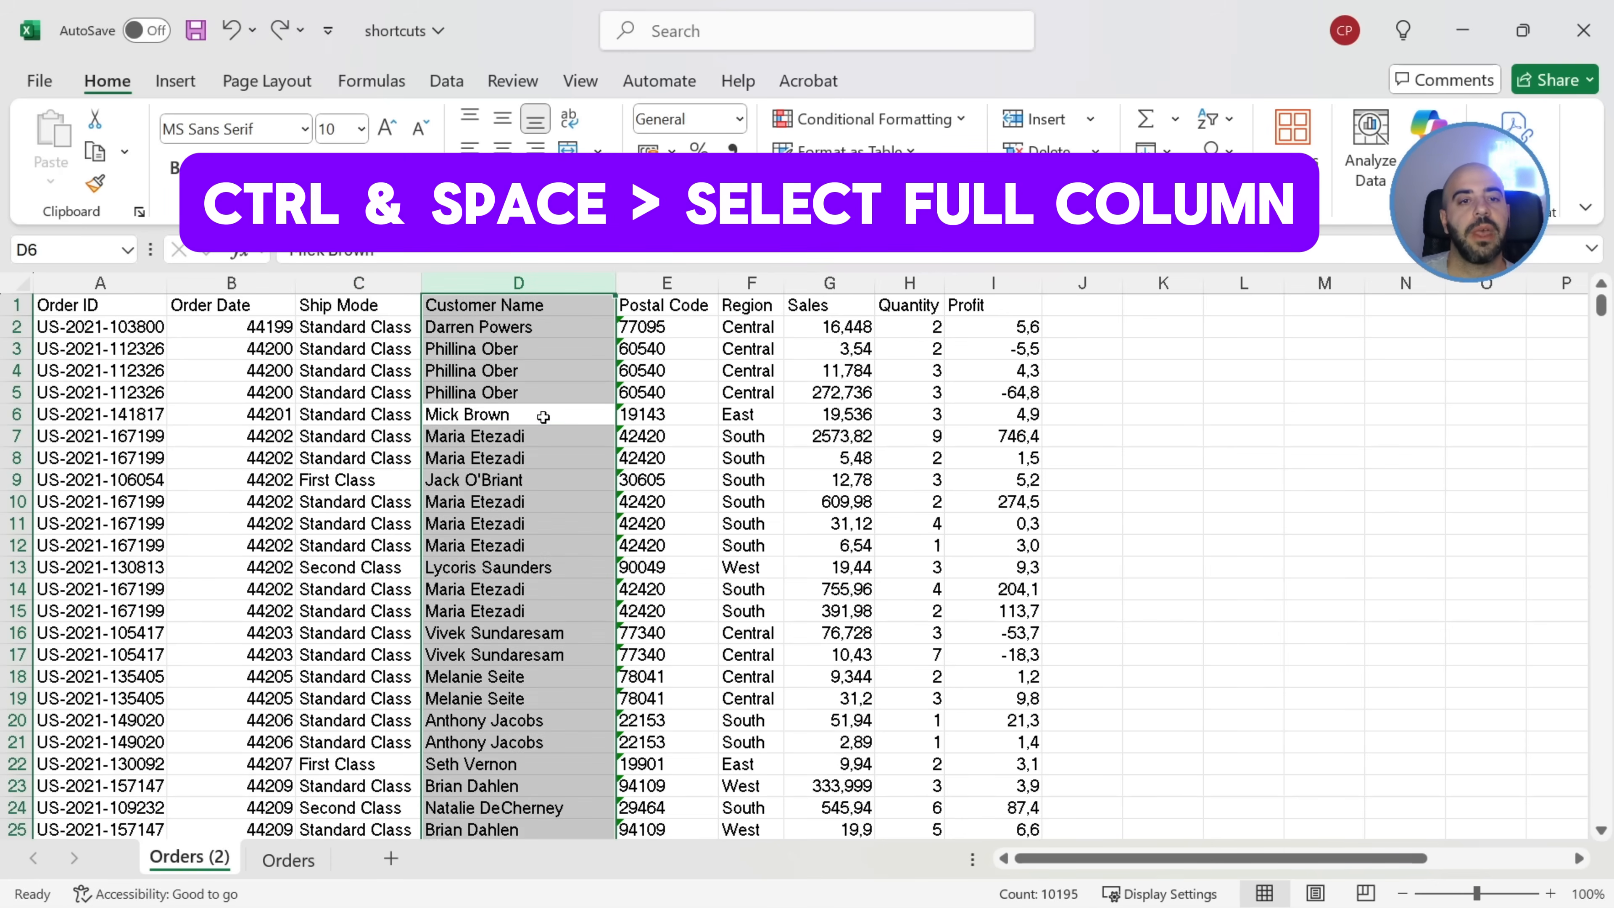
key(ctrl+plus)
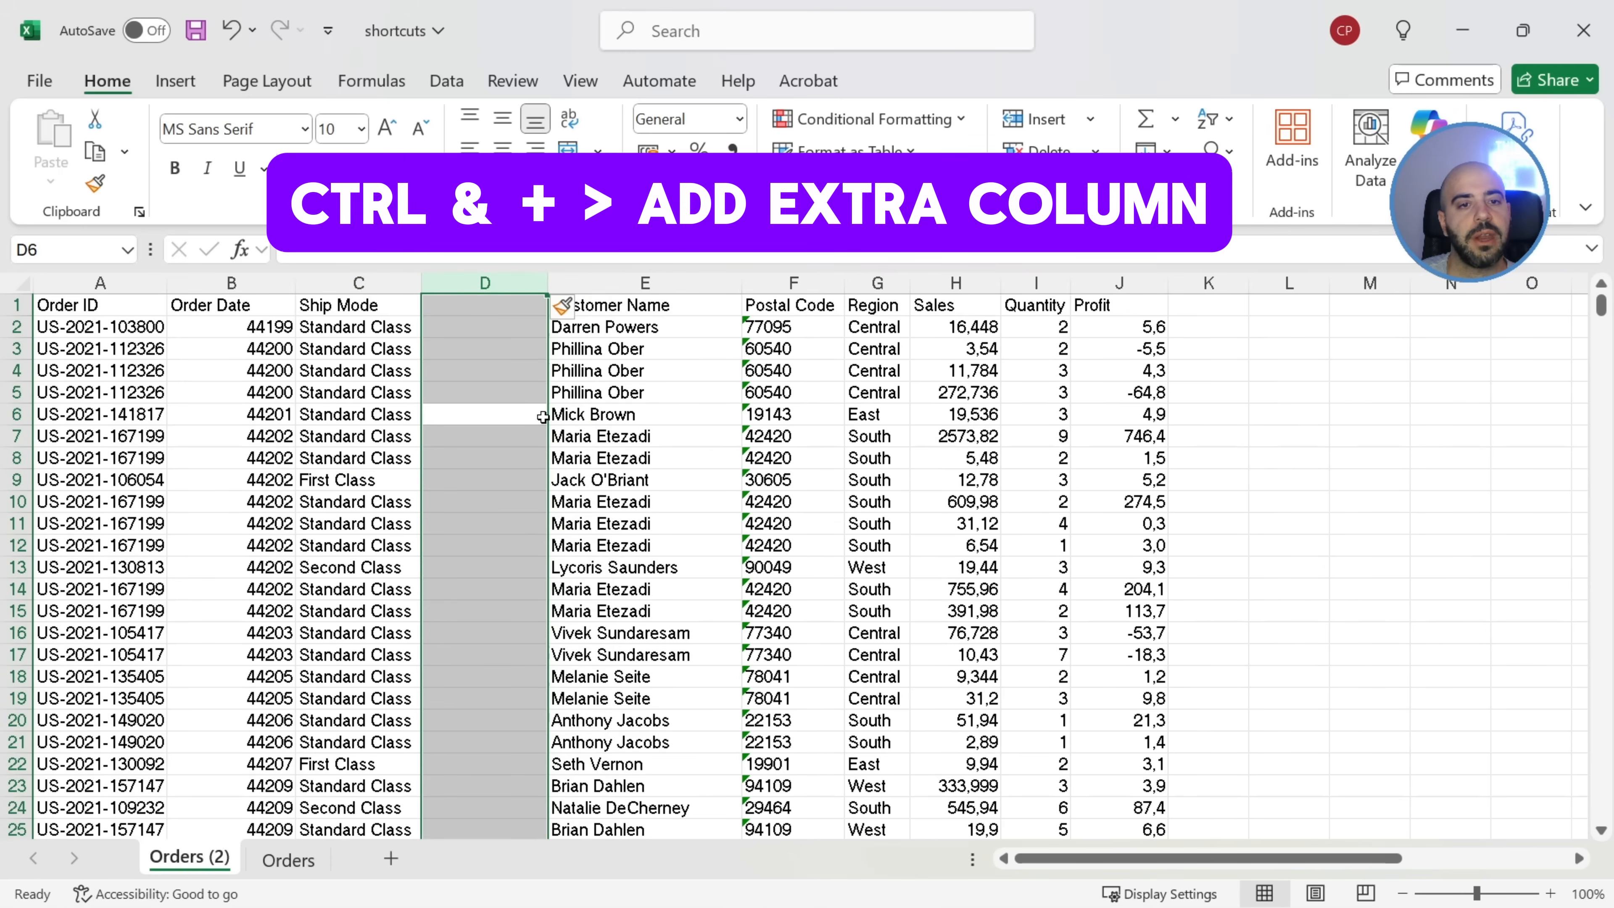
key(ctrl+plus)
key(ctrl+plus)
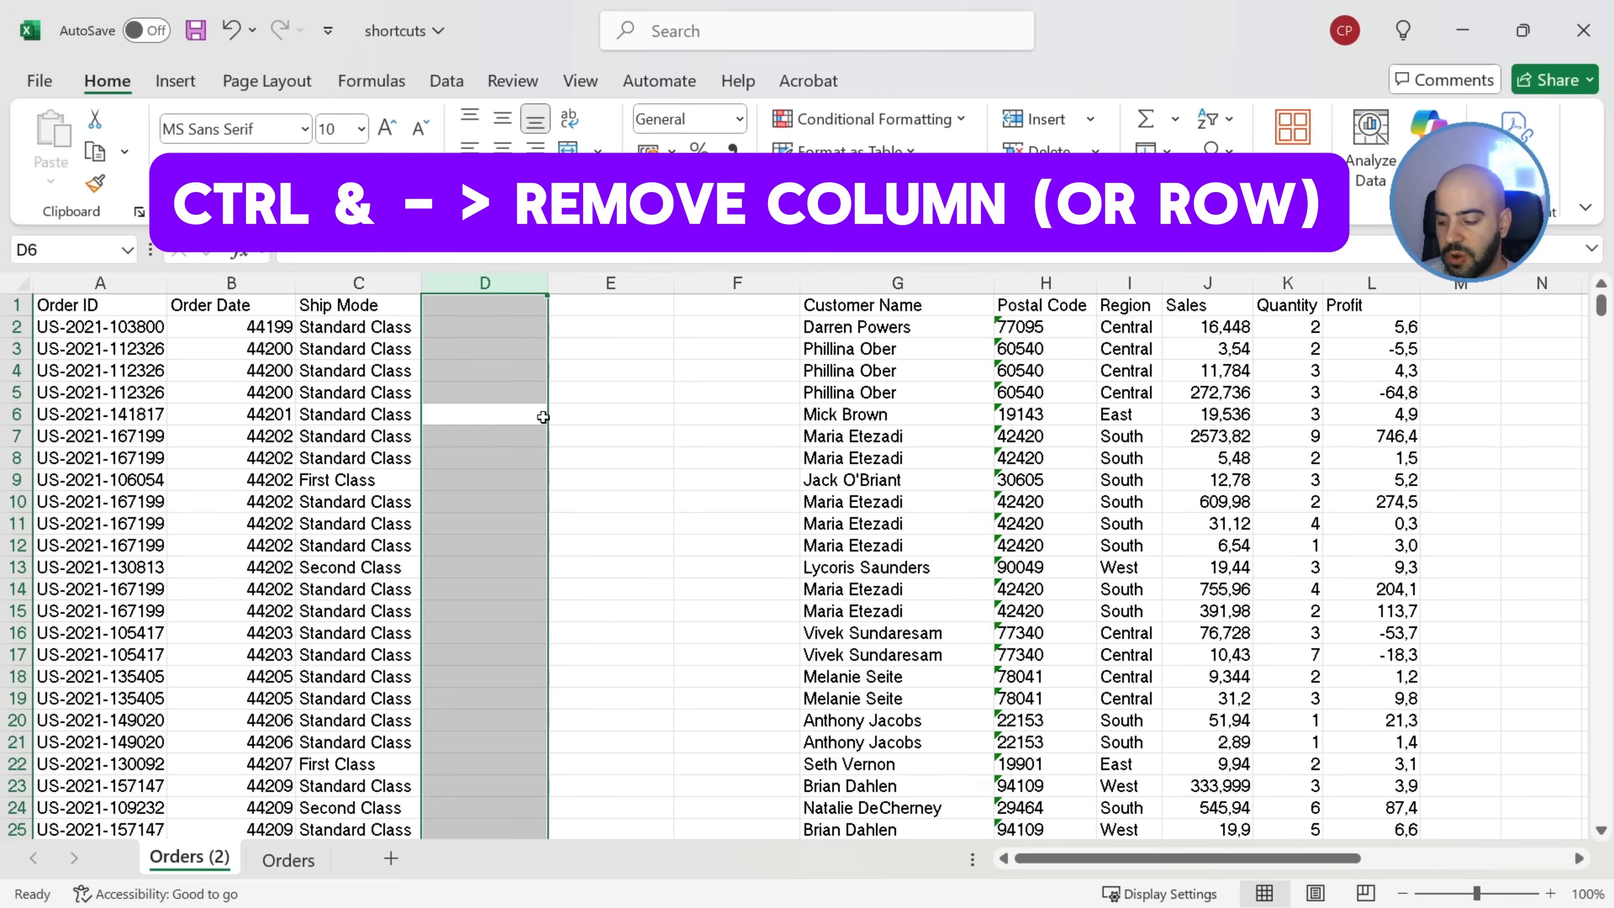
Delete the three blank columns between Ship Mode and Customer Name
key(ctrl+minus)
key(ctrl+minus)
key(ctrl+minus)
Convert the order data into an Excel table and apply the Light table style with a solid blue header row
click(543, 417)
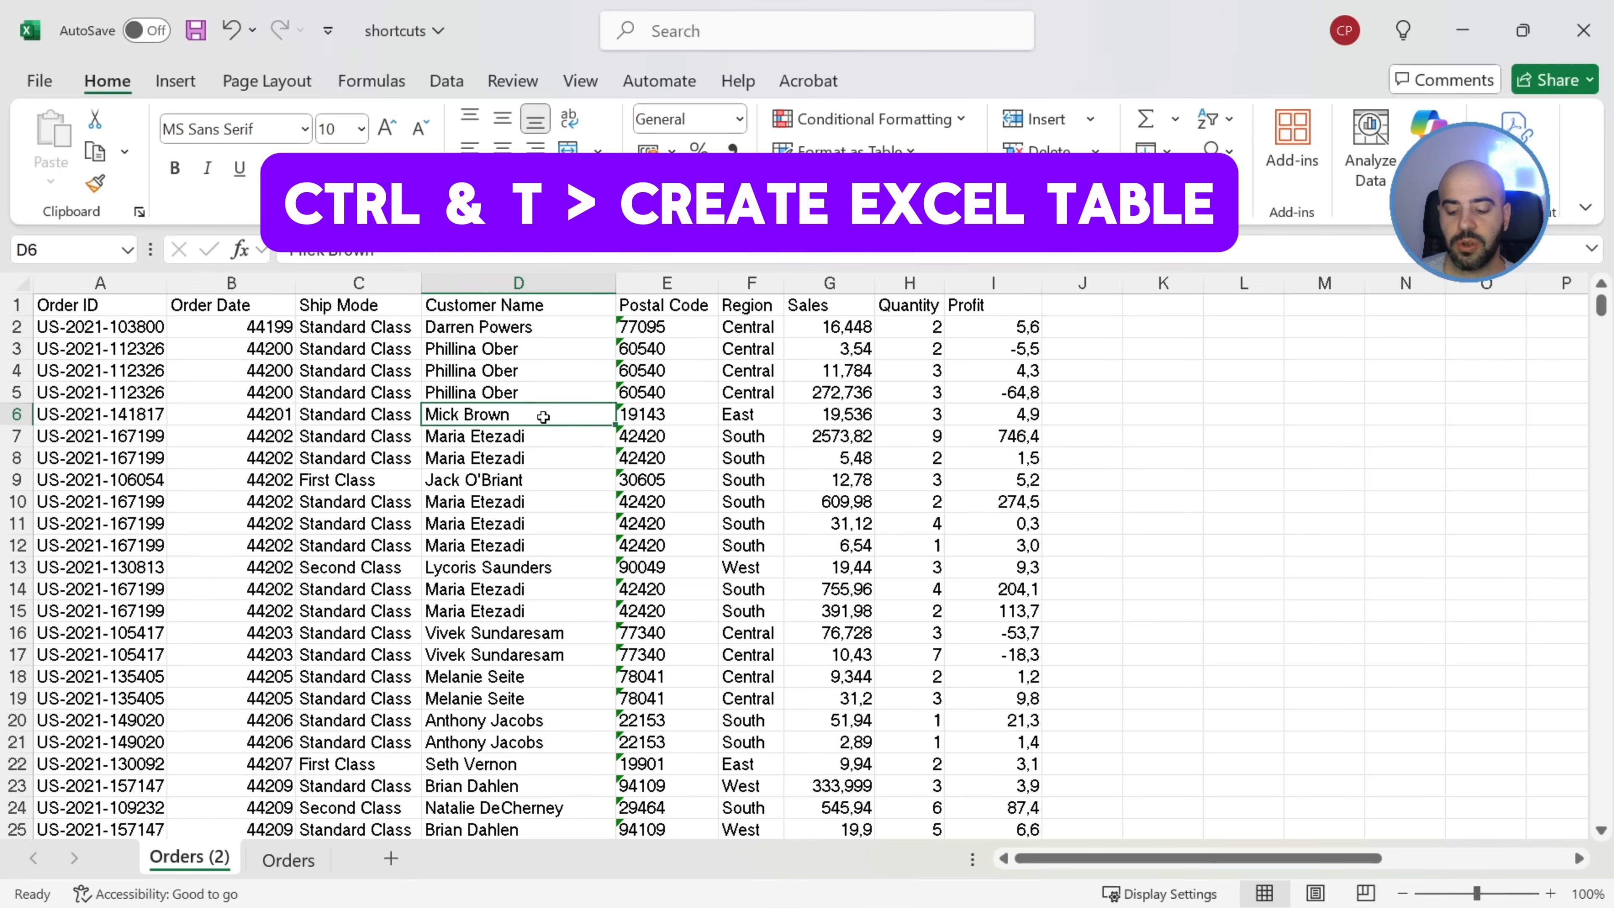
key(ctrl+t)
key(Return)
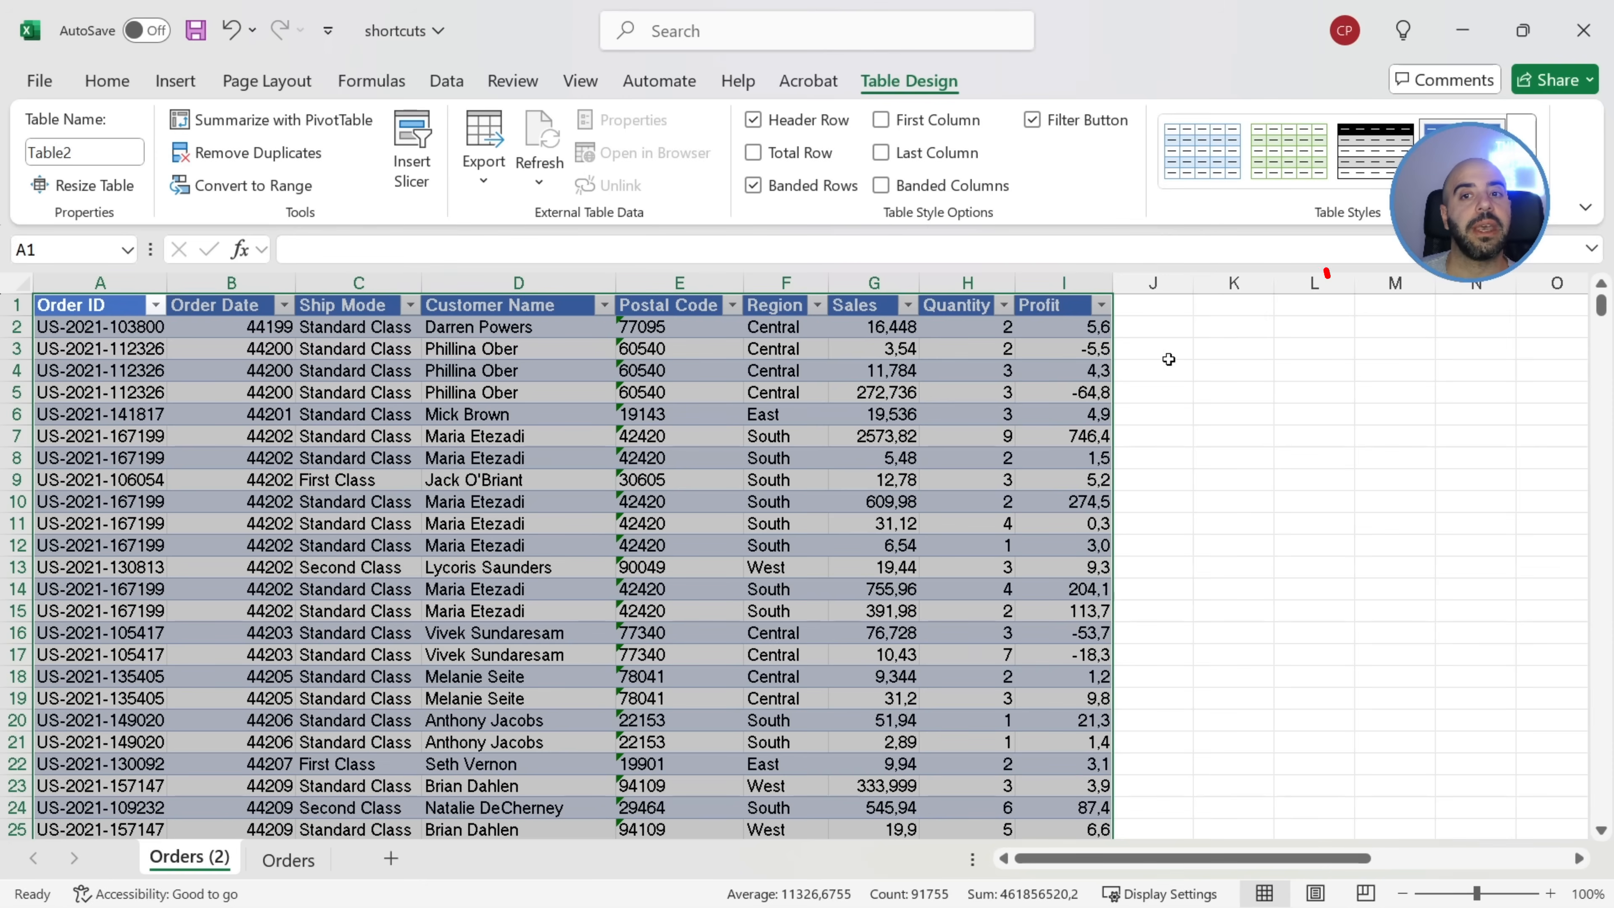
click(1521, 177)
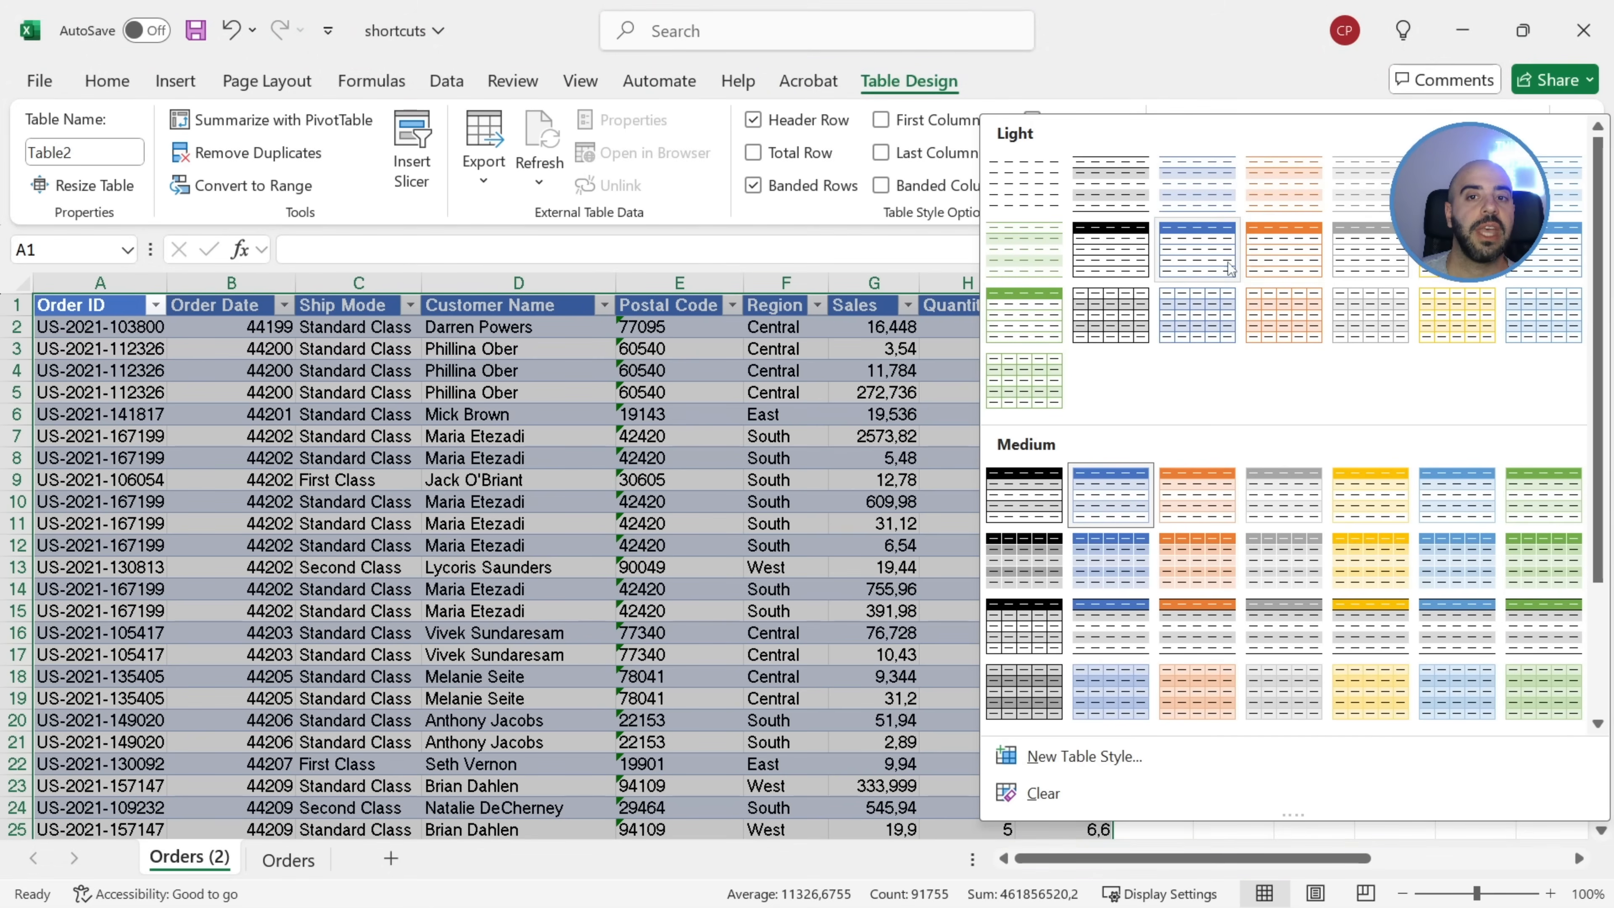
click(1196, 250)
click(802, 576)
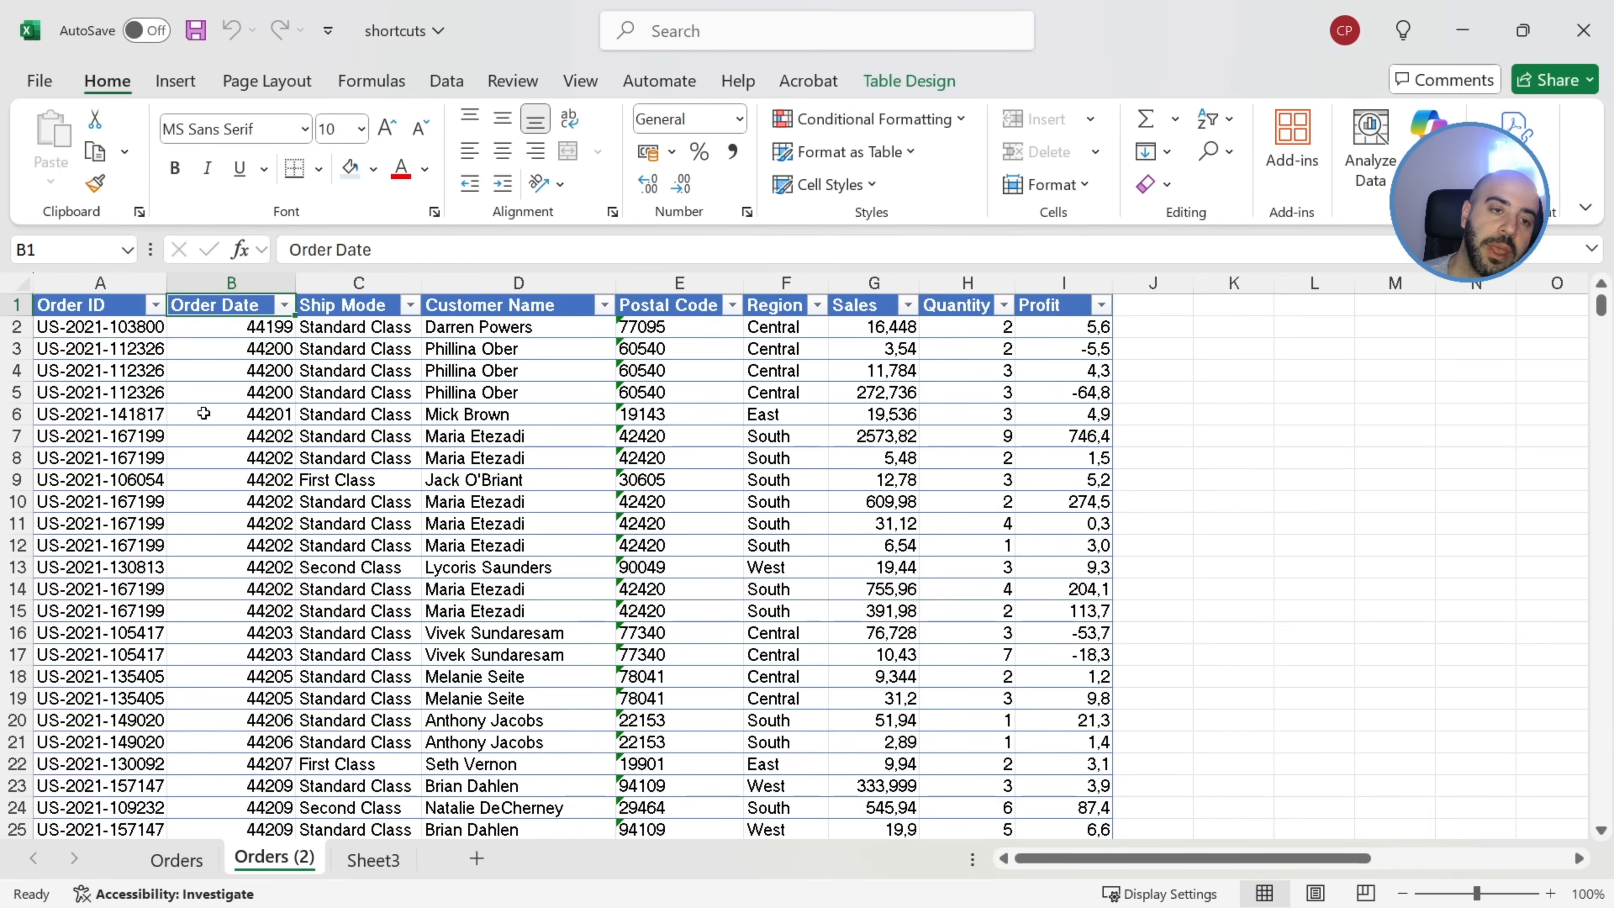
Move down from B1 to B7, and jump along the table's bottom, right, top and left edges to A1
key(Down)
key(Down)
key(Down)
key(Down)
key(Down)
key(Down)
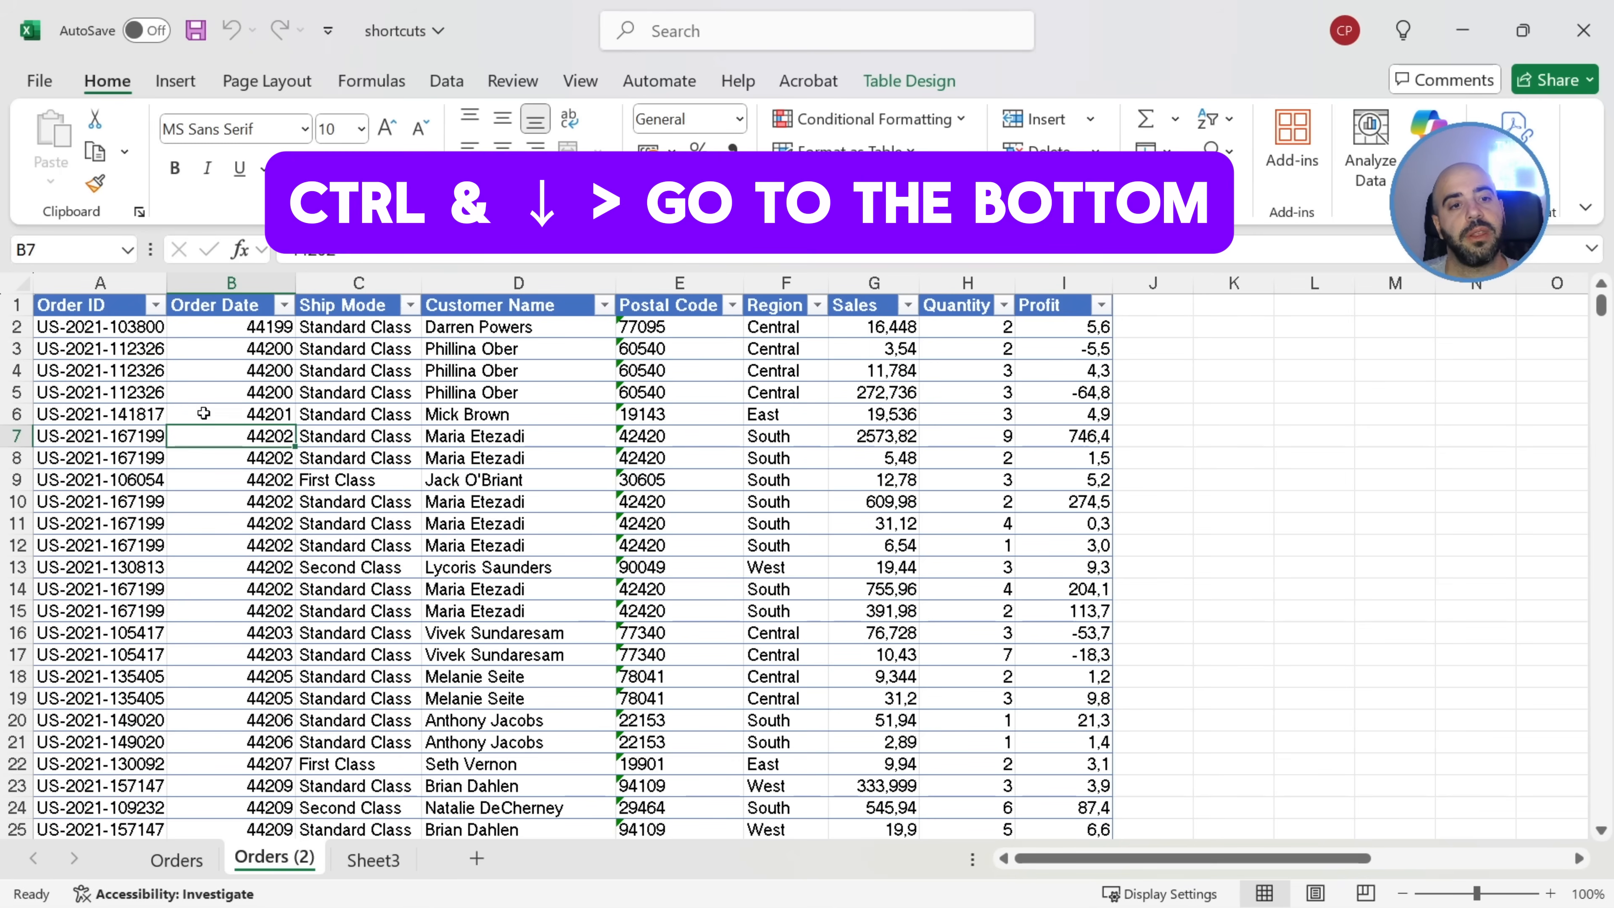
key(ctrl+Down)
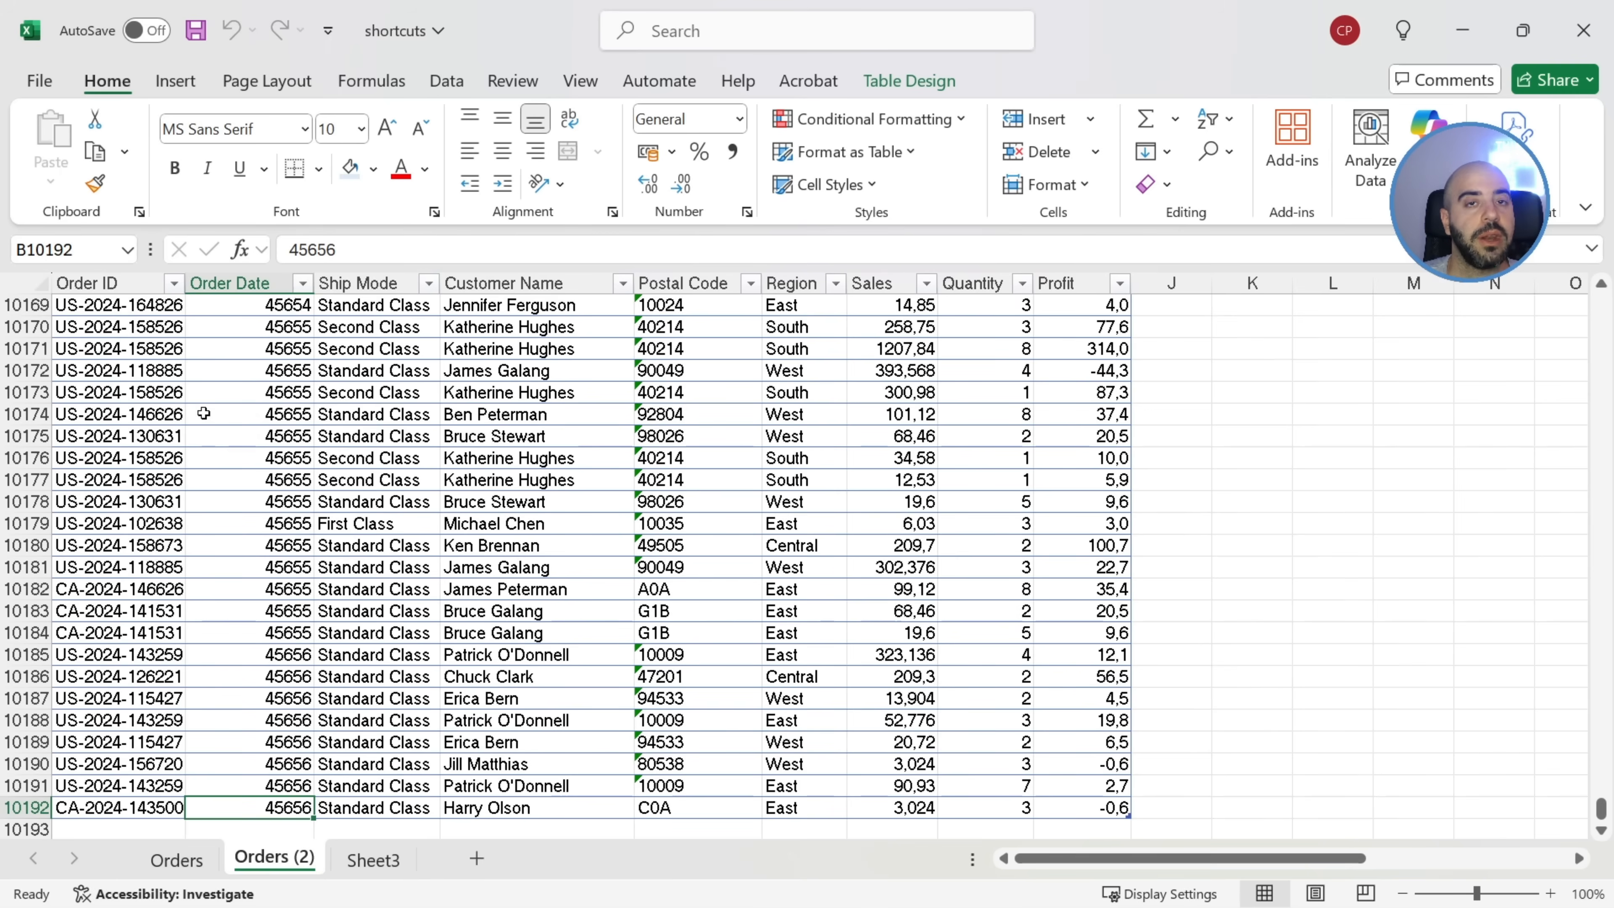
key(ctrl+Right)
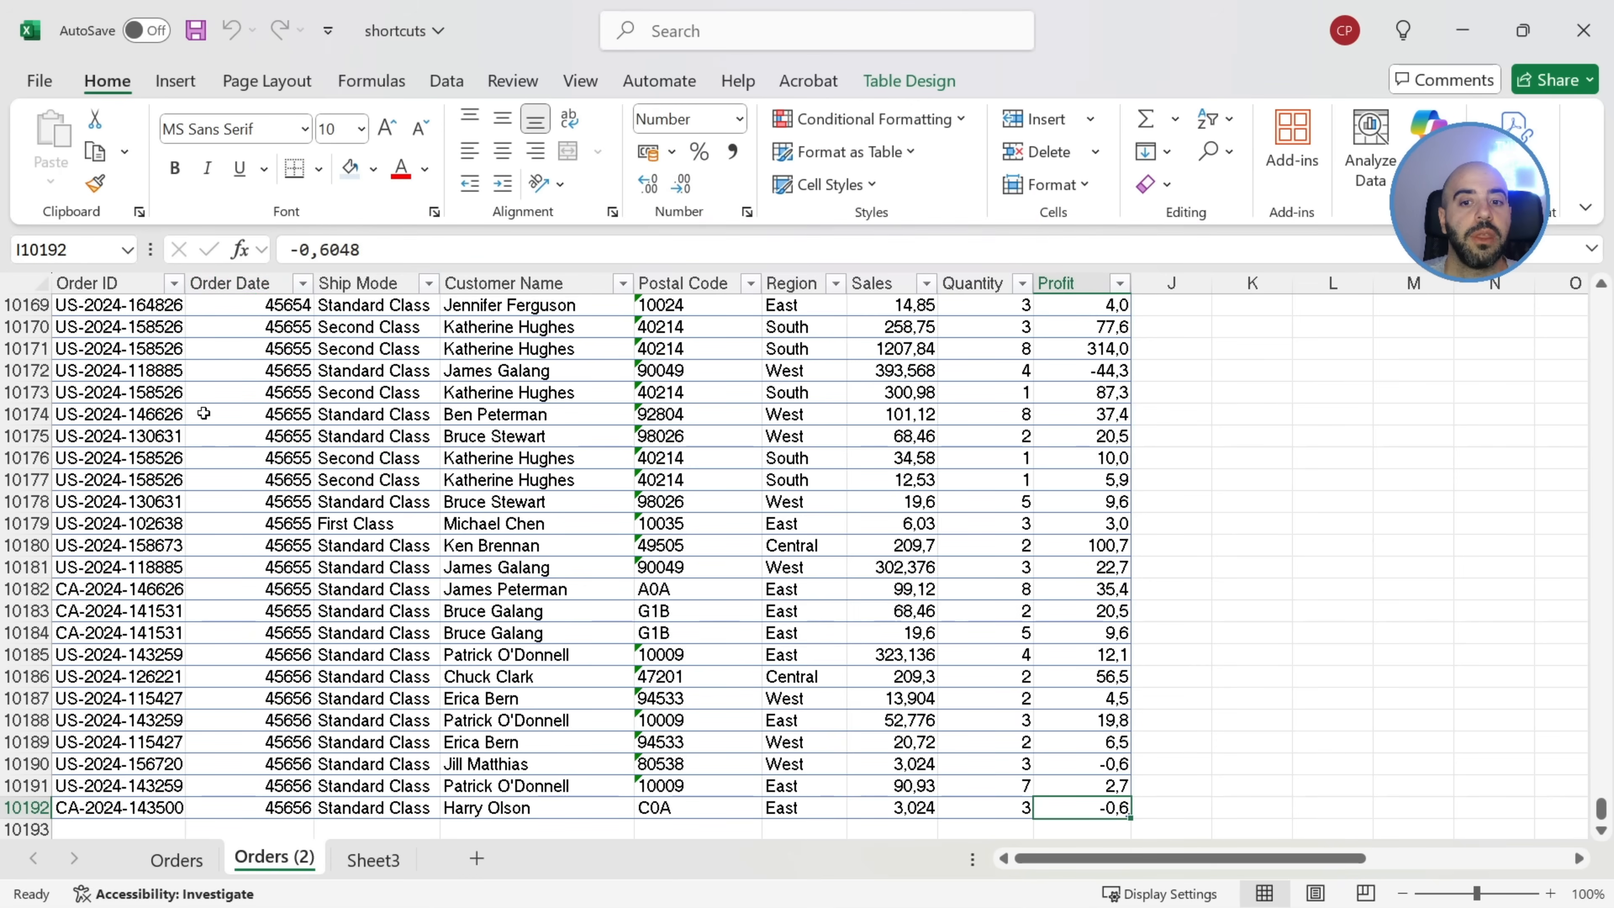
key(ctrl+Up)
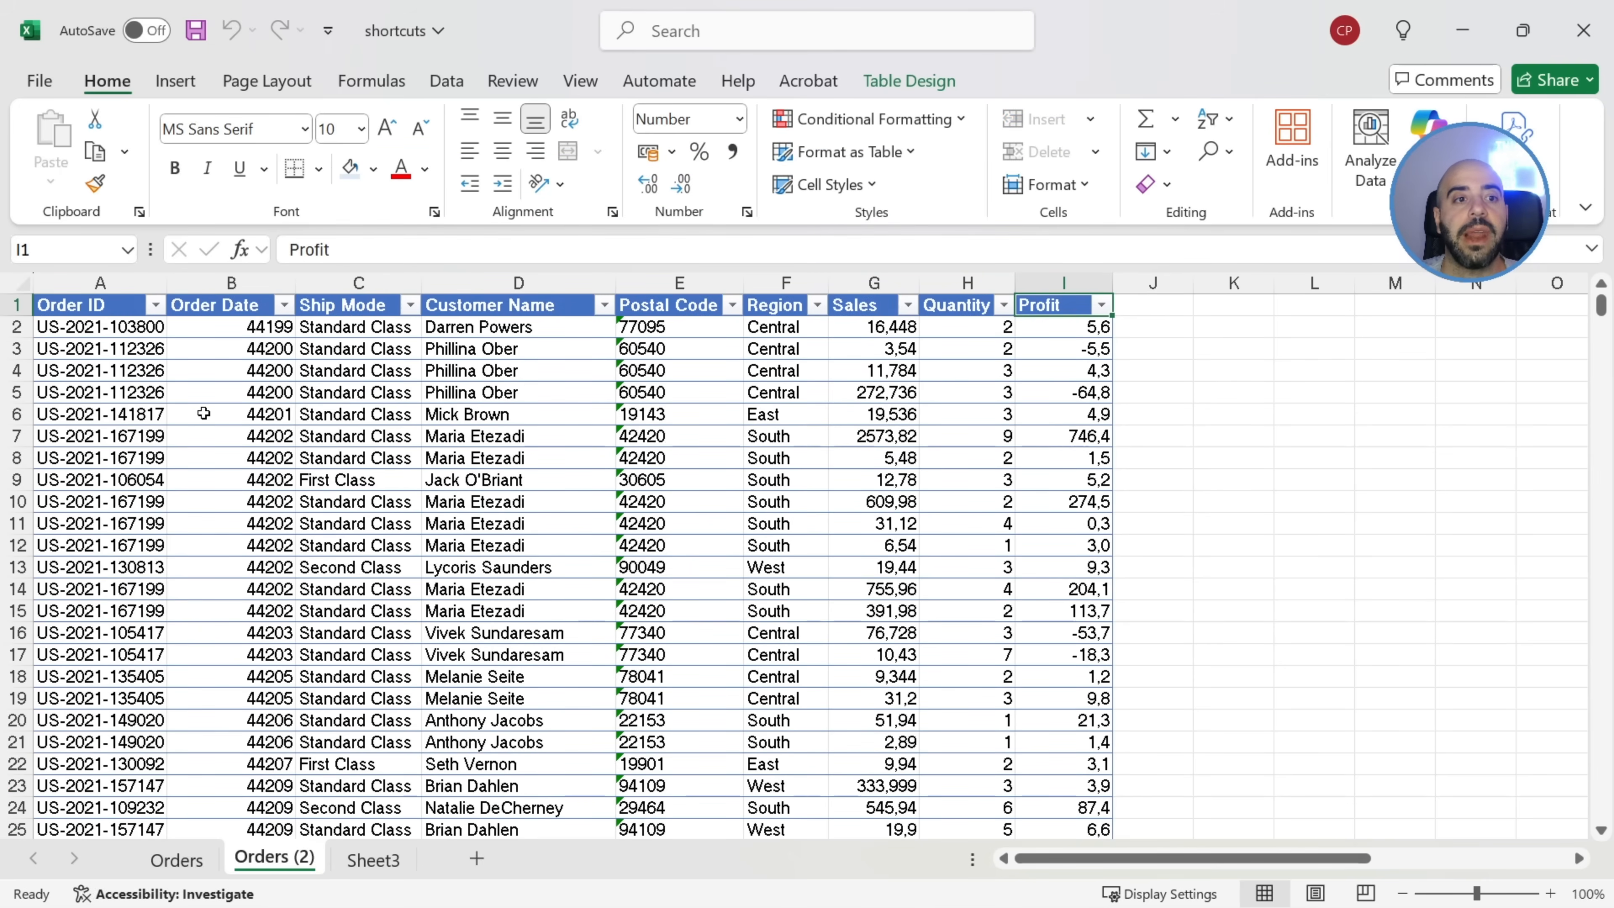
key(ctrl+Left)
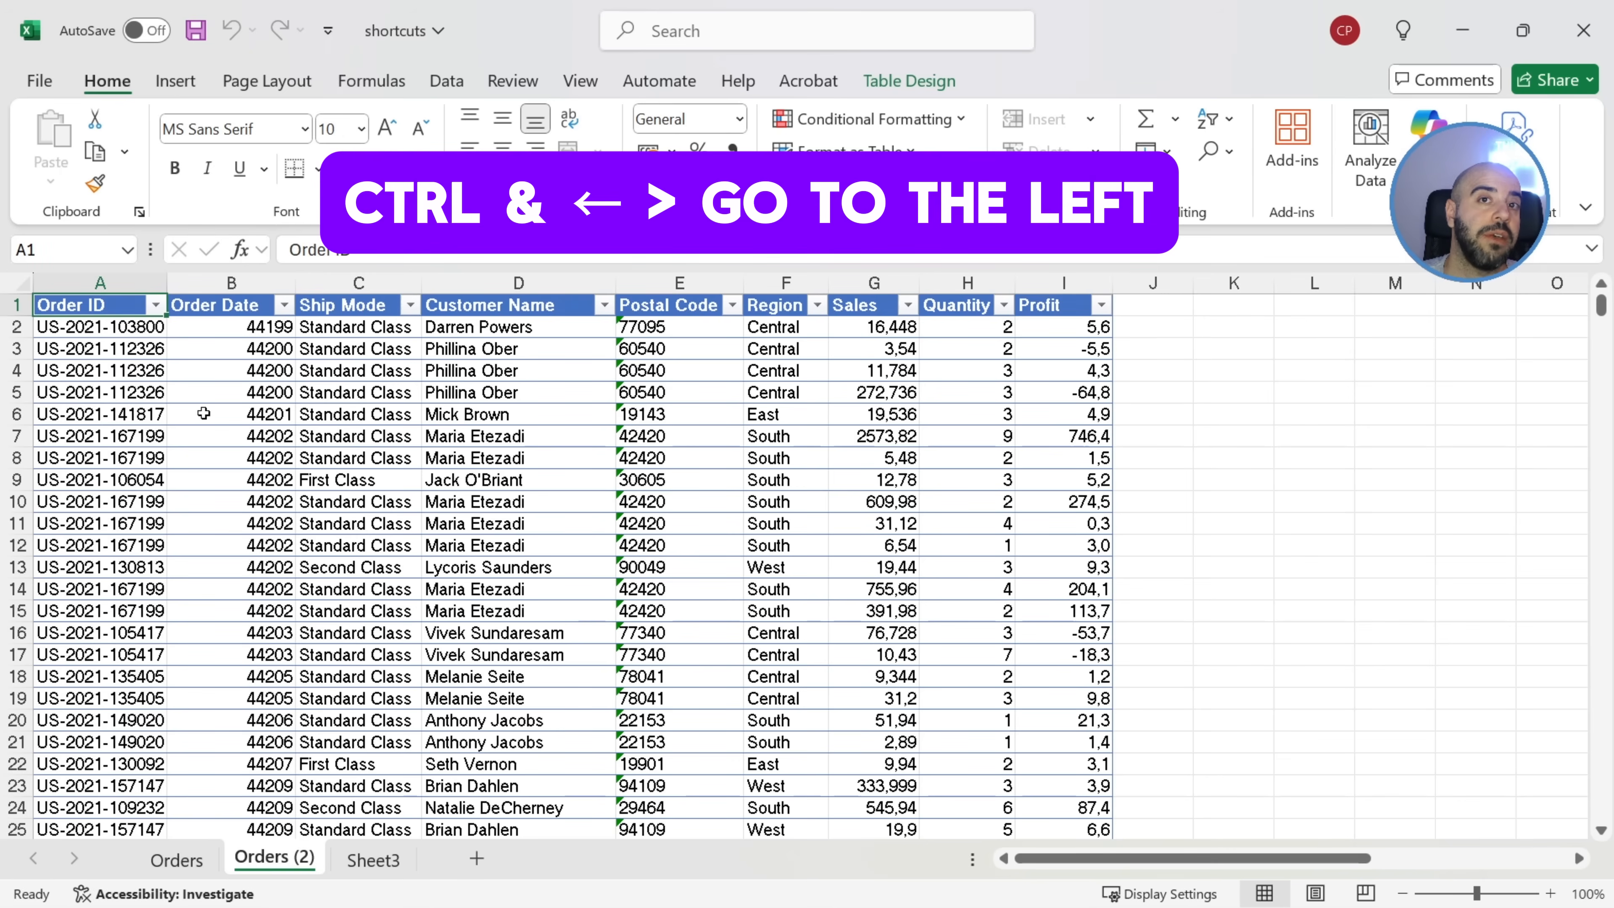
Jump around the table's corners, down to the sheet's last row 1048576, and back up to A1
key(ctrl+Down)
key(ctrl+Right)
key(ctrl+Up)
key(ctrl+Left)
key(ctrl+Down)
key(ctrl+Down)
key(ctrl+Right)
key(ctrl+Left)
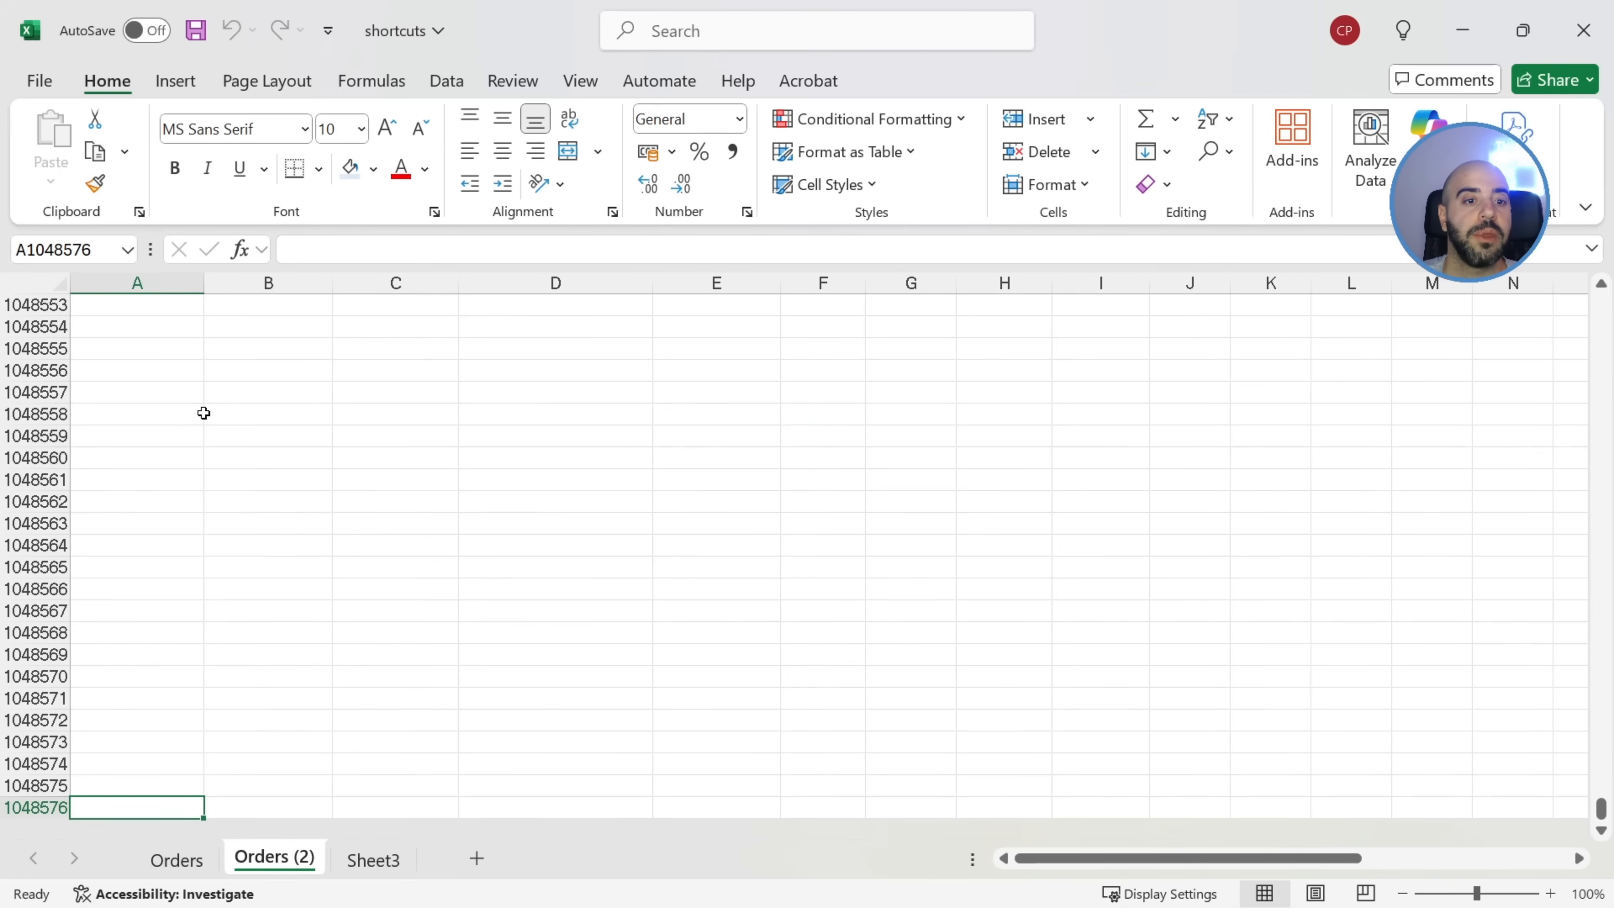
key(ctrl+Up)
key(ctrl+Up)
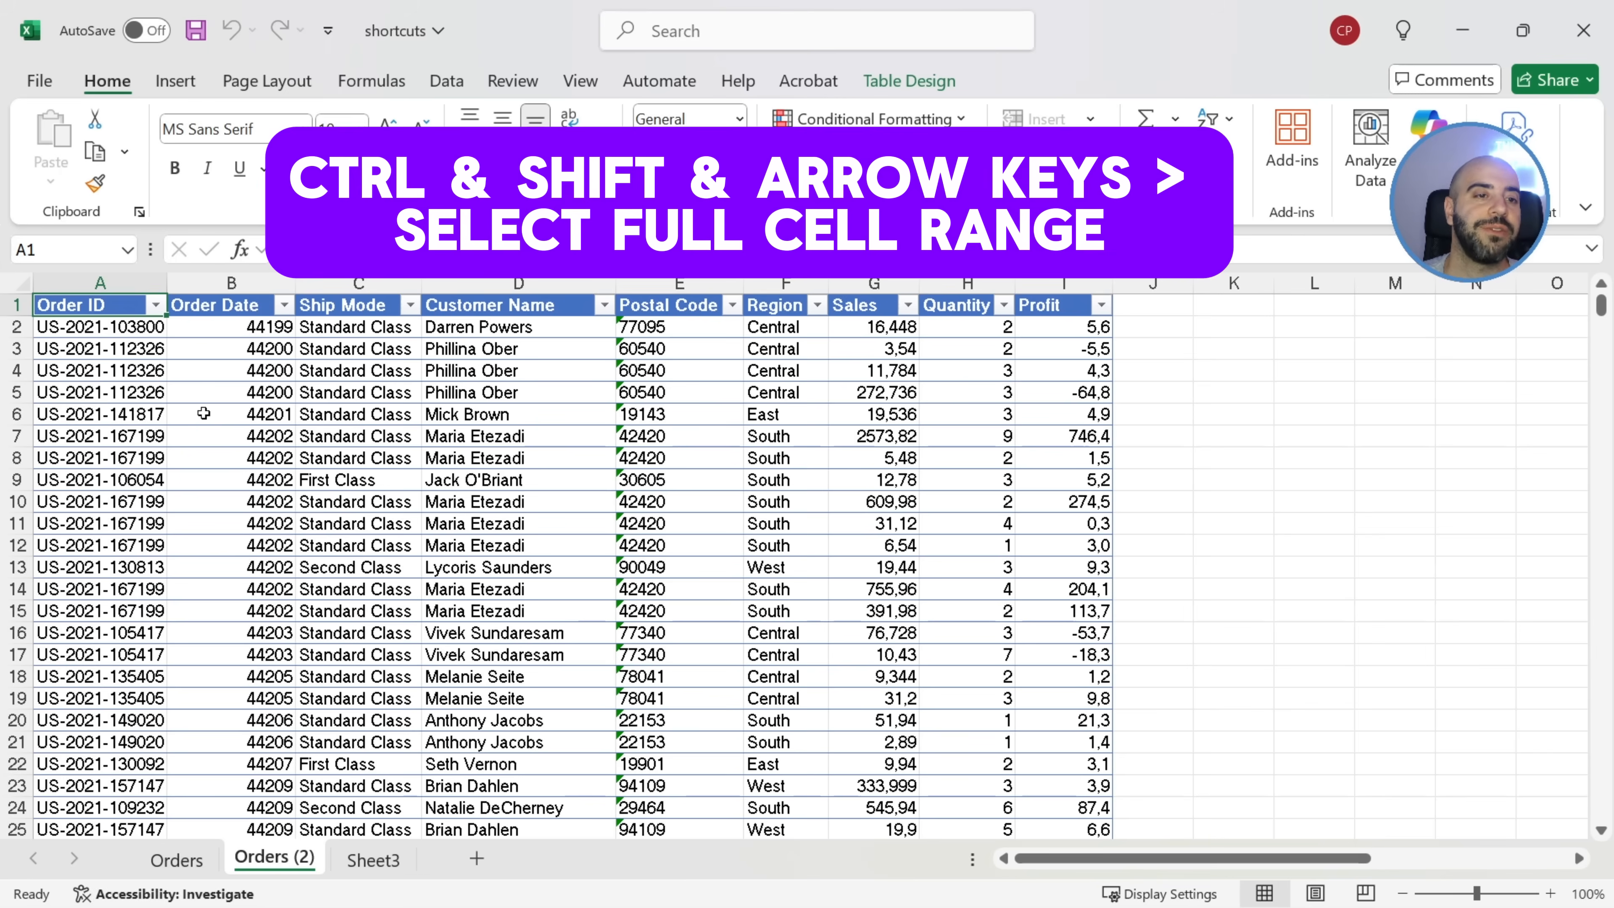
Select the entire table range from A1 to the last Profit value in row 10192, and return to A1
key(ctrl+shift+Down)
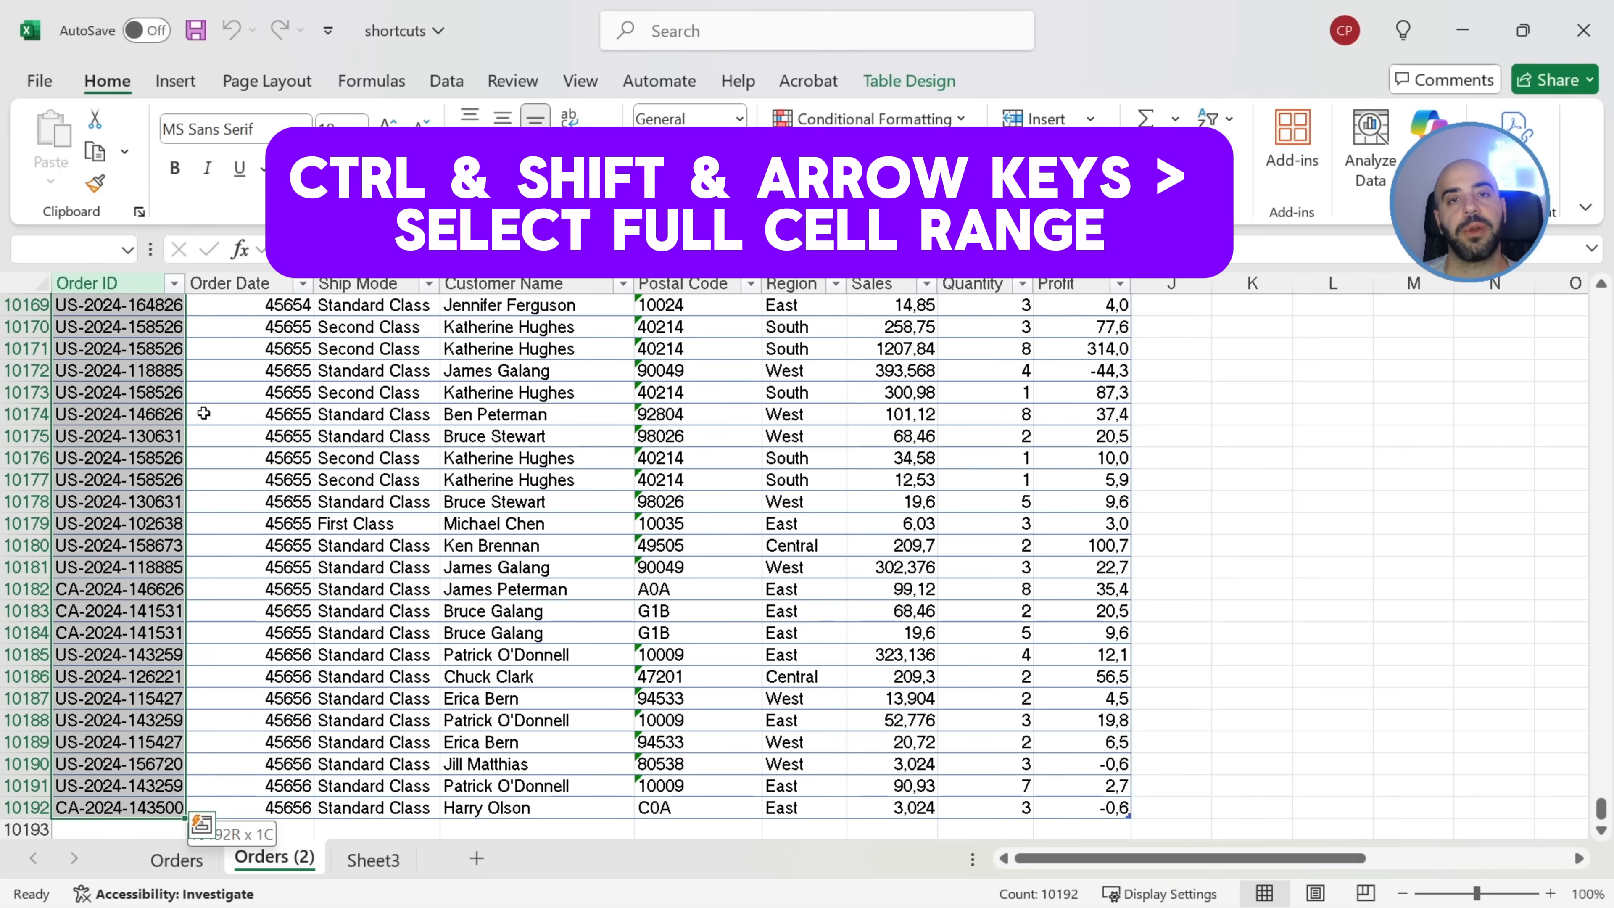
key(ctrl+shift+Right)
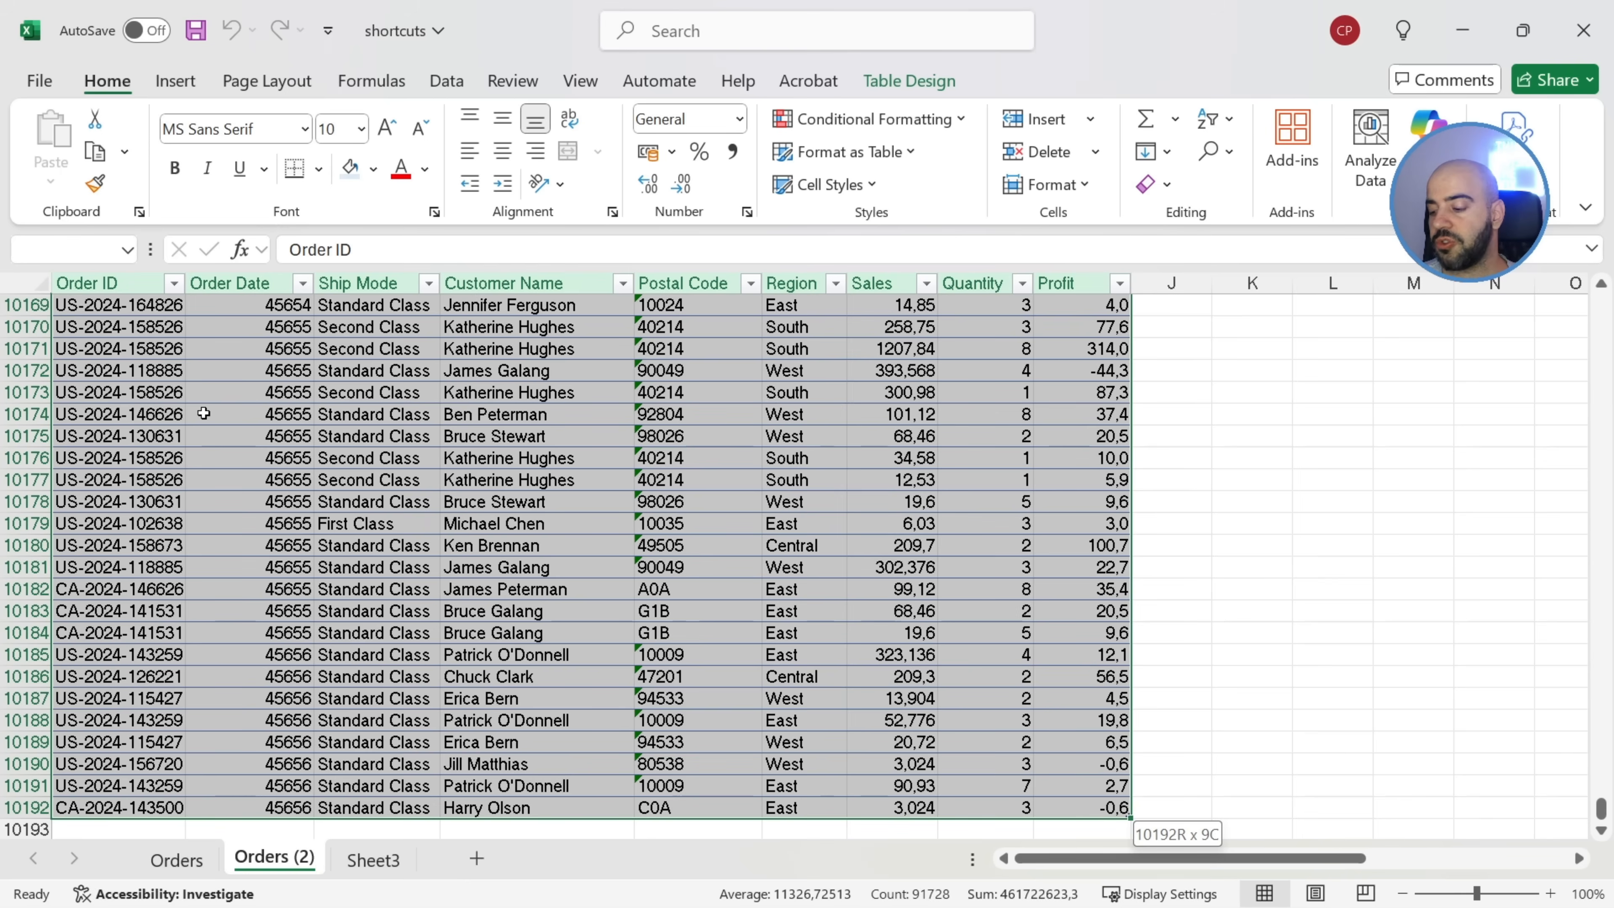
key(ctrl+Home)
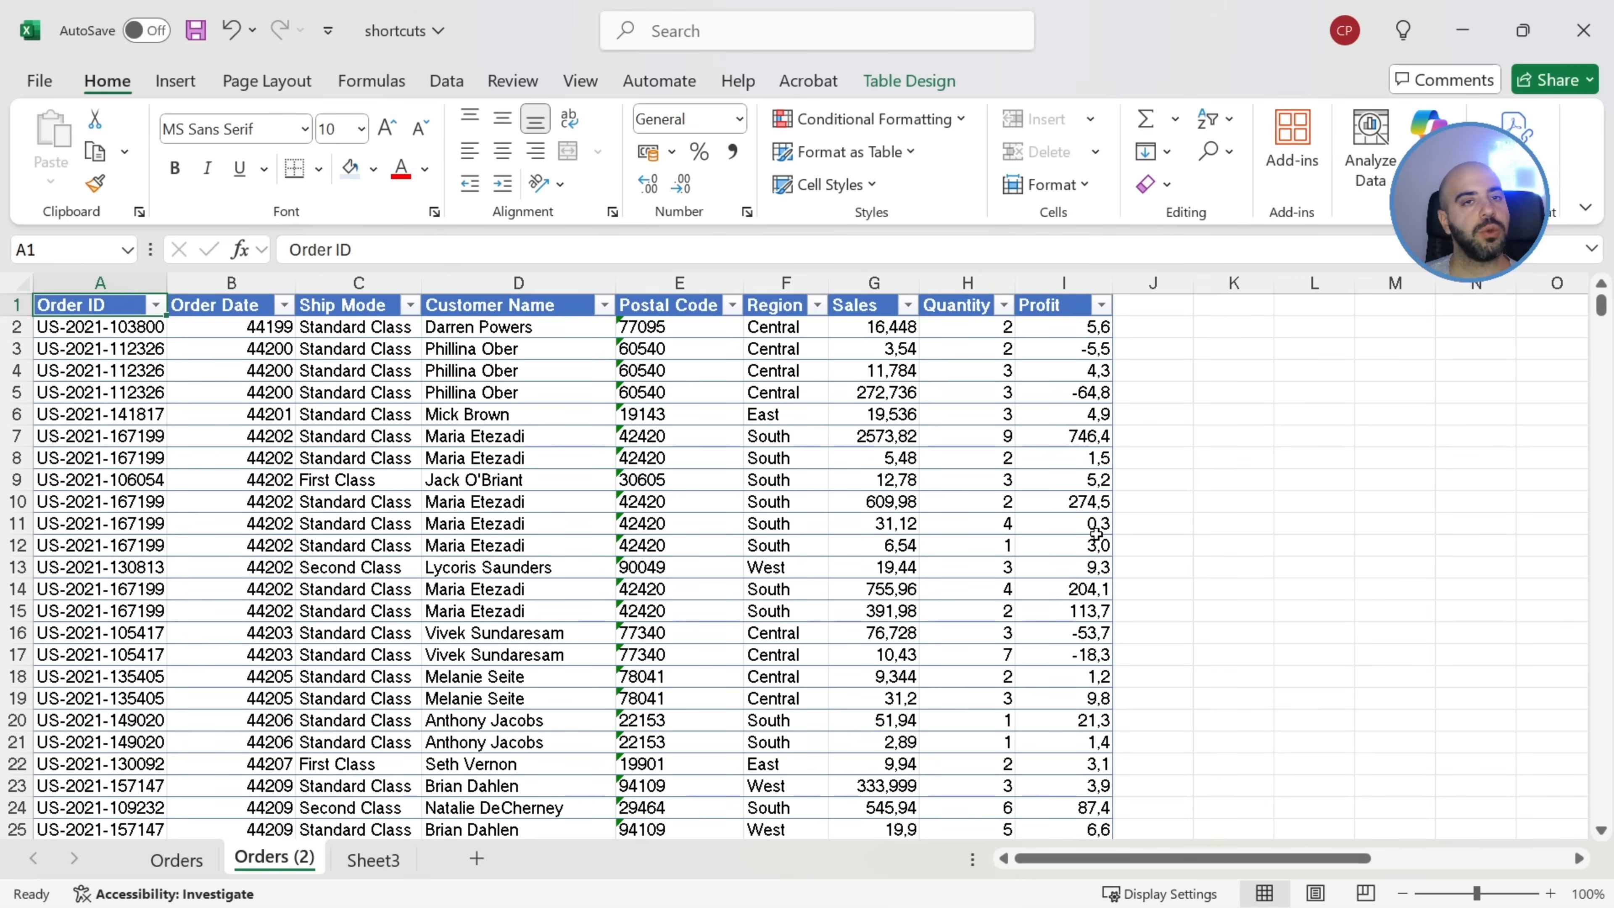
Remove duplicate rows from the order table, comparing all columns and treating the first row as headers
key(alt)
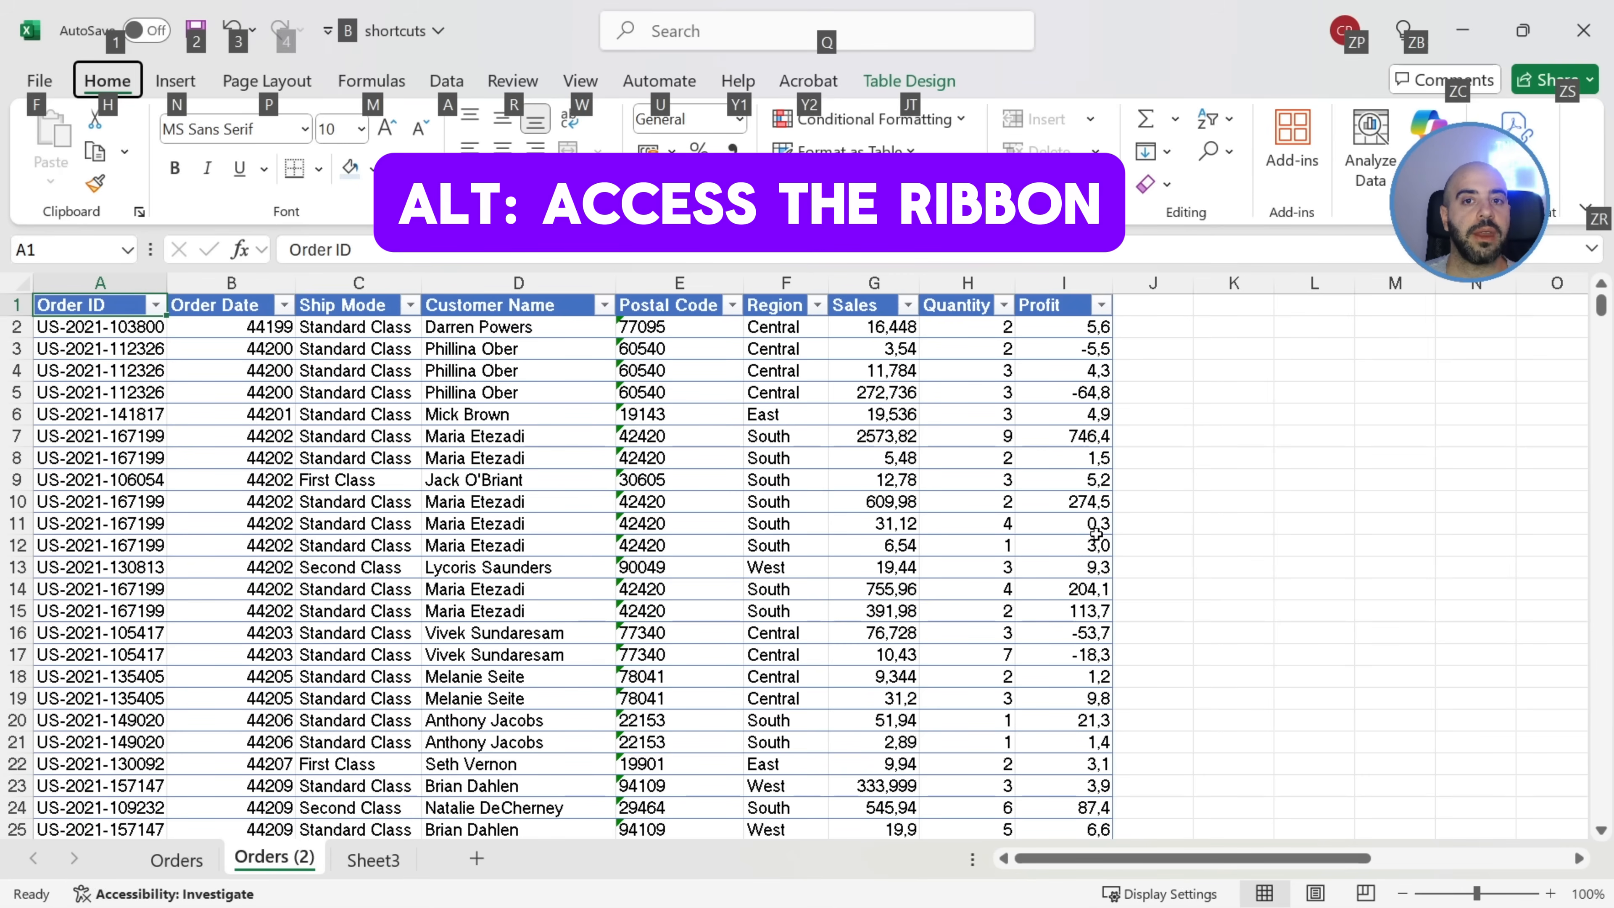
key(a)
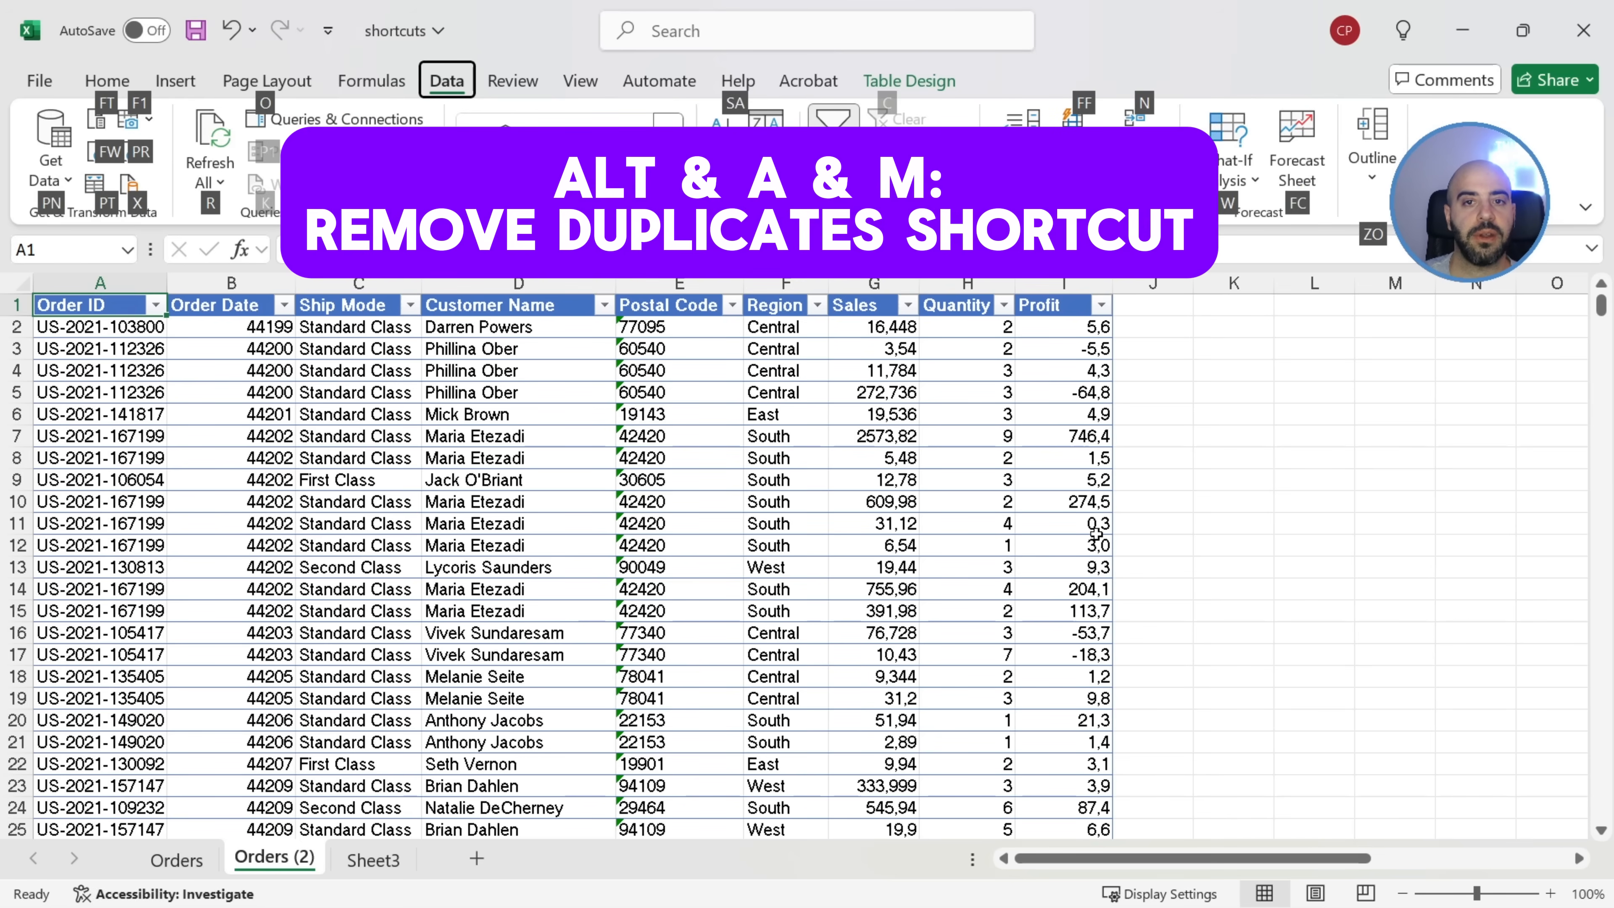
key(m)
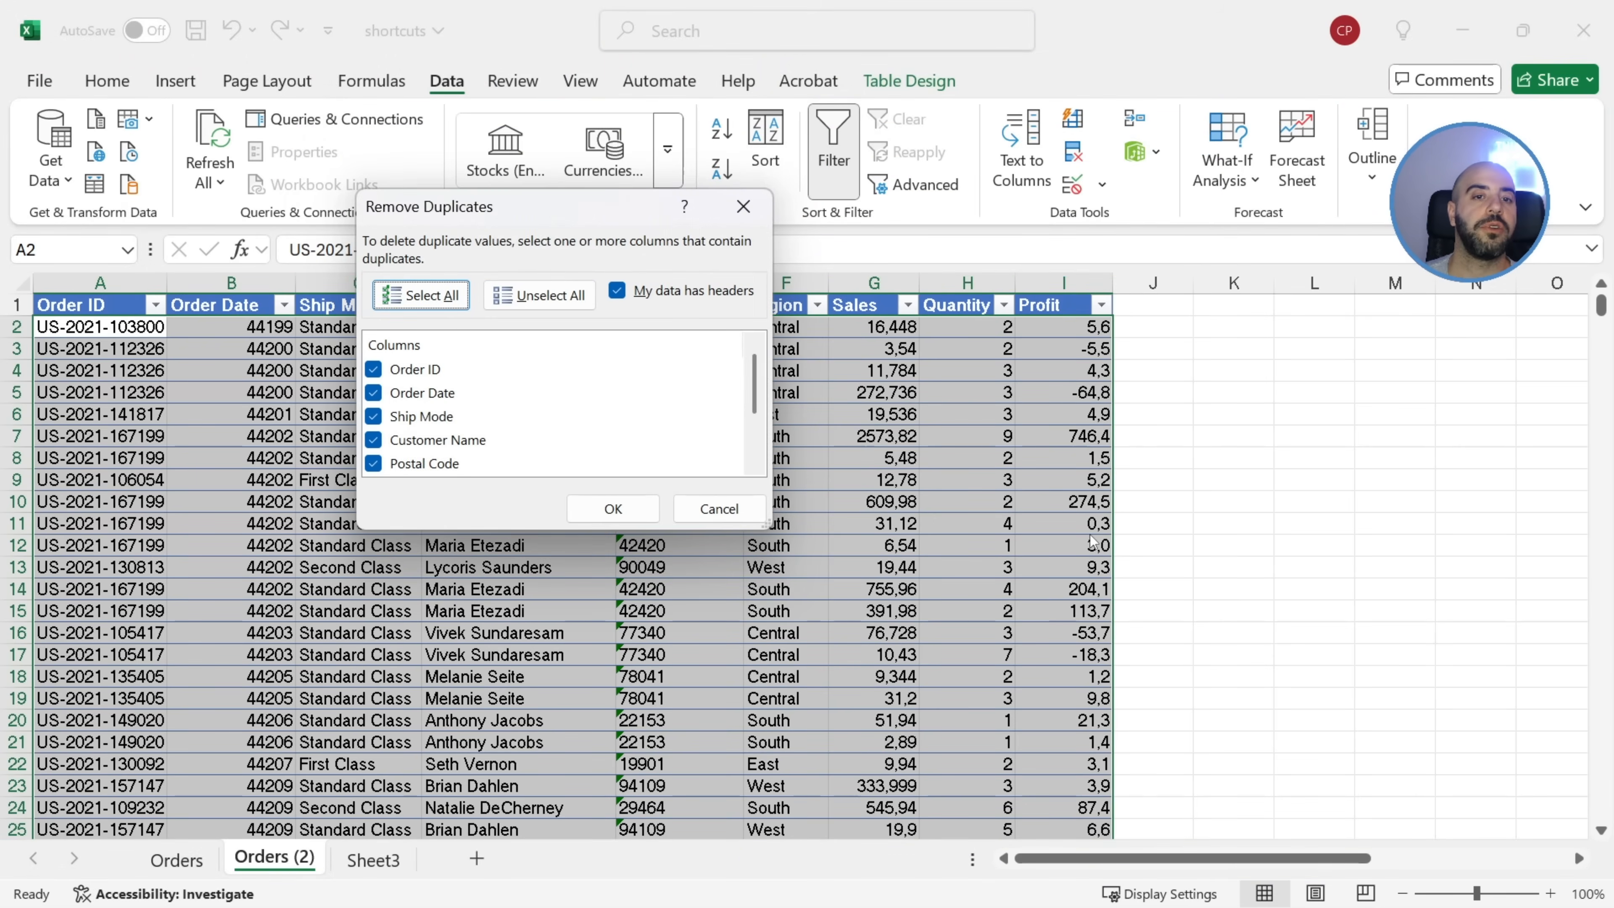
click(642, 520)
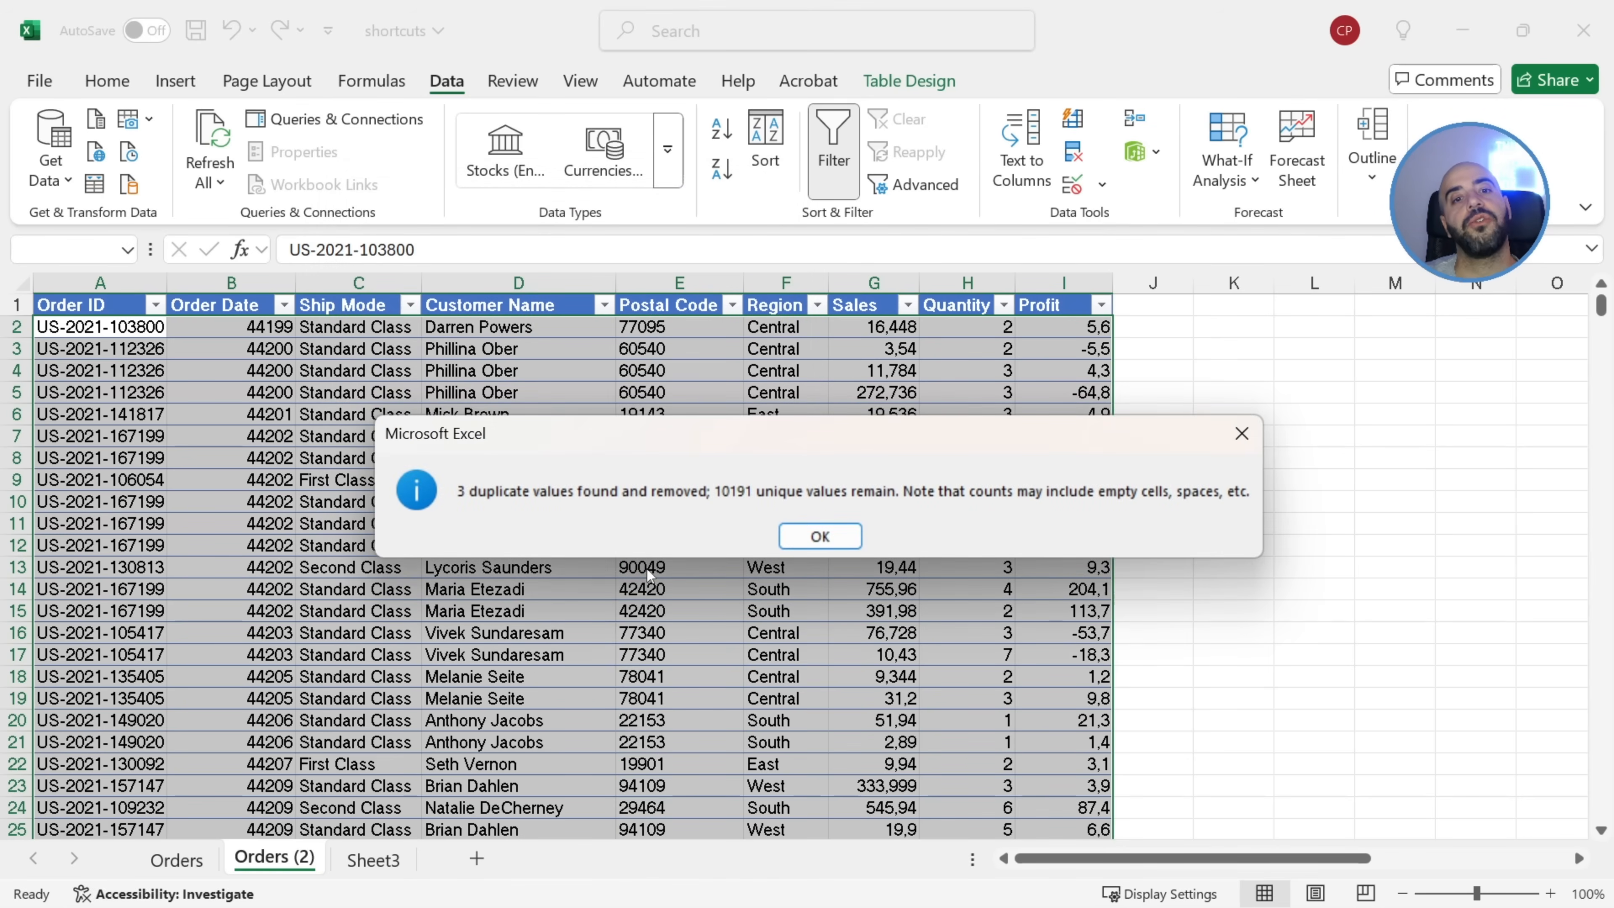
key(Return)
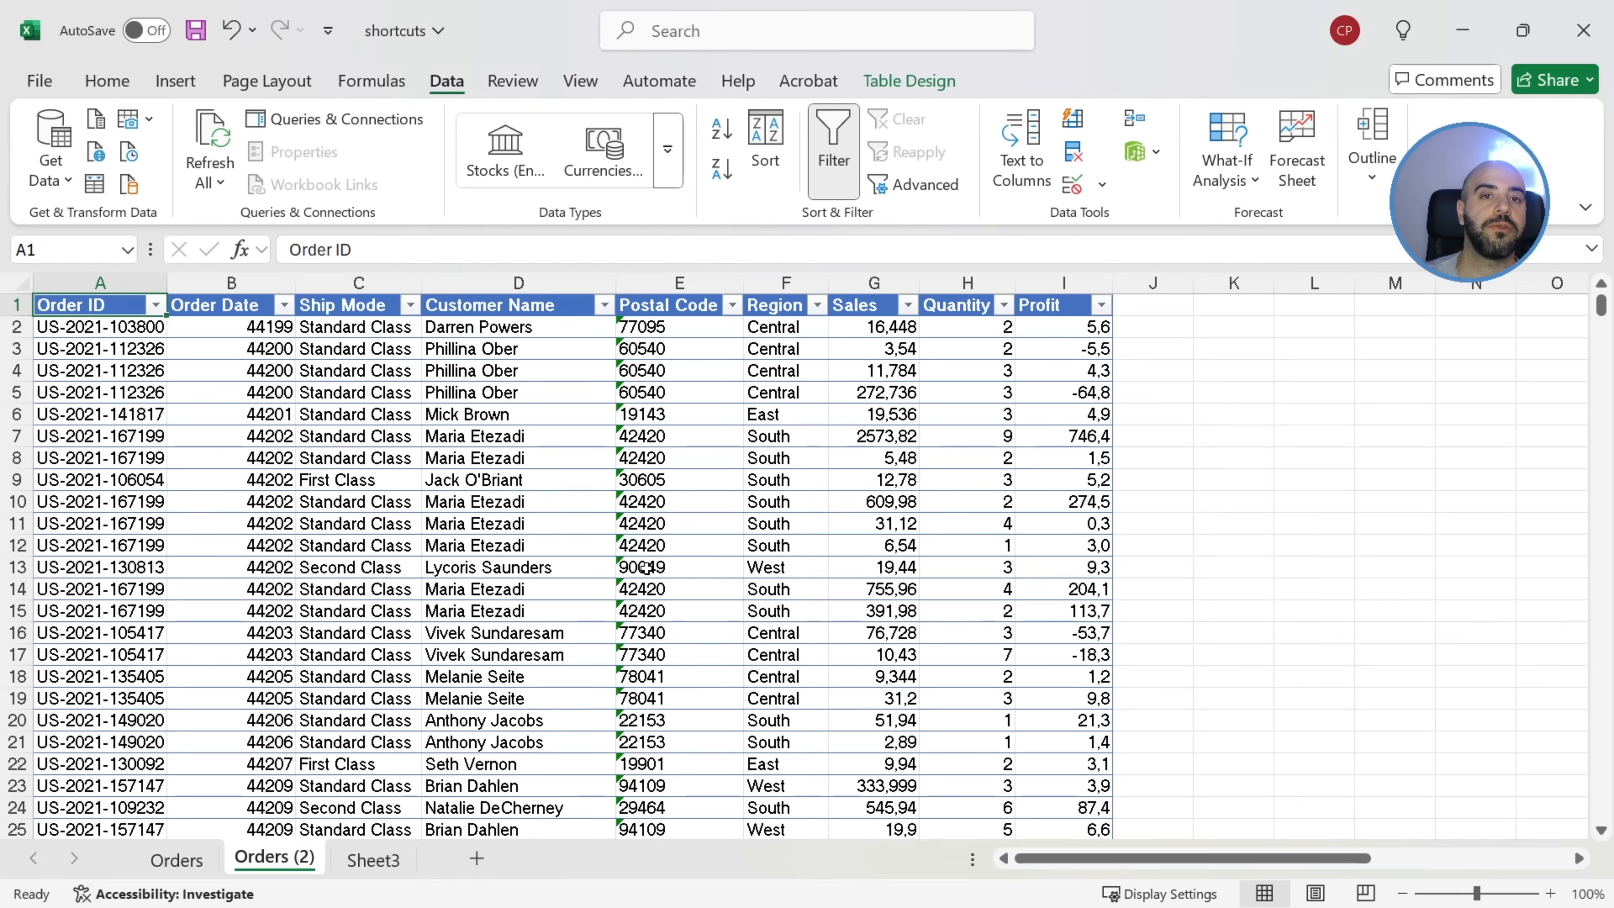
click(209, 435)
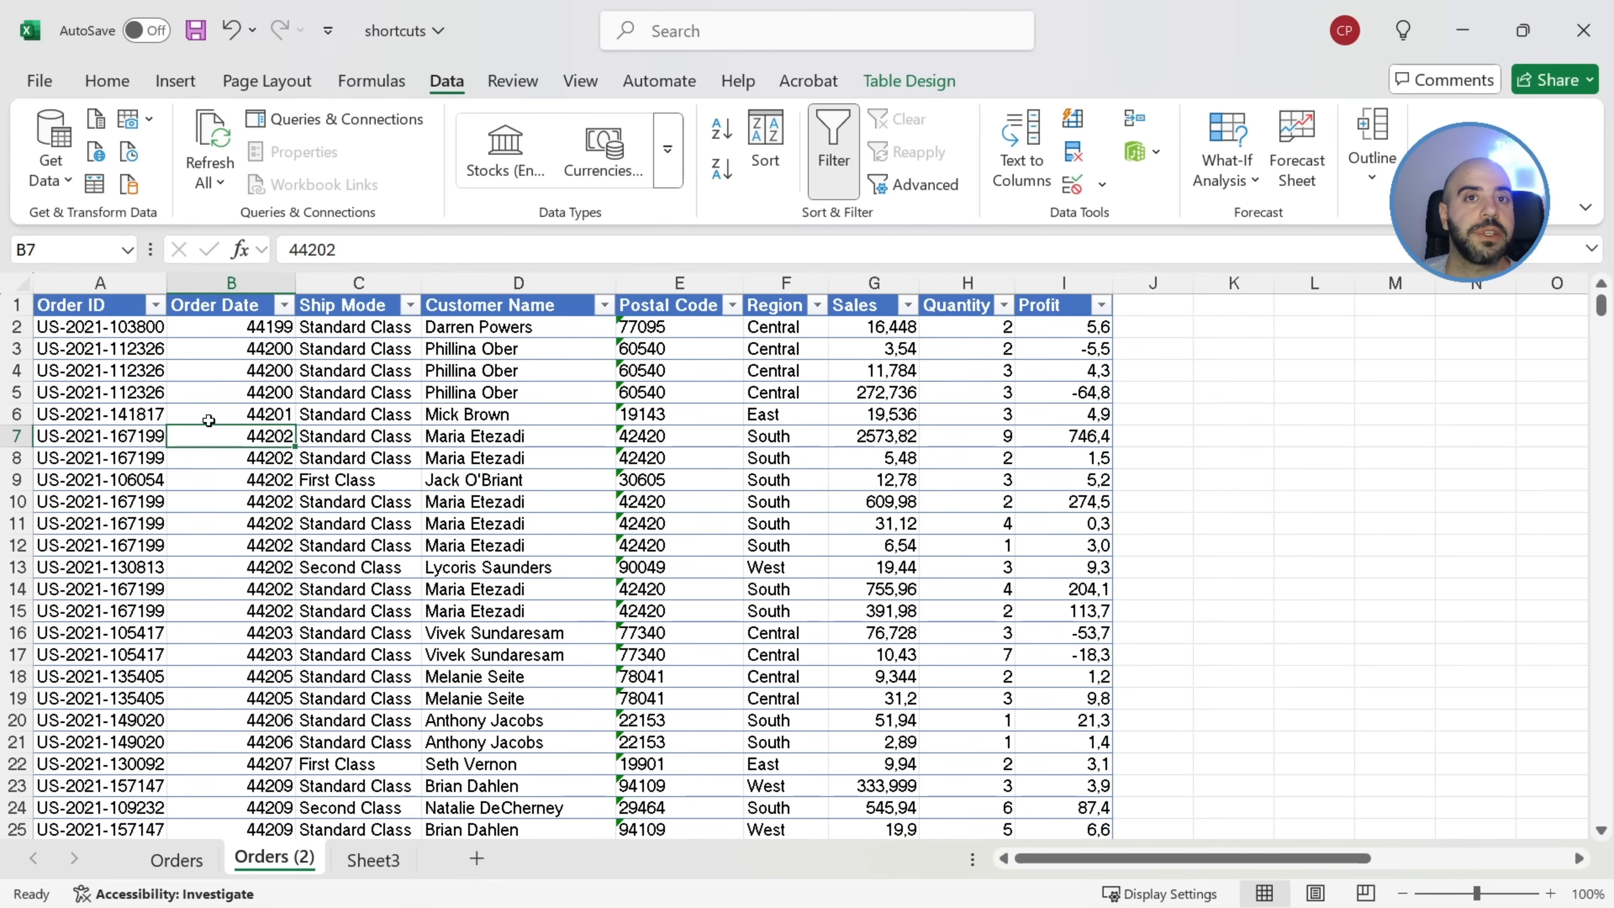
key(alt)
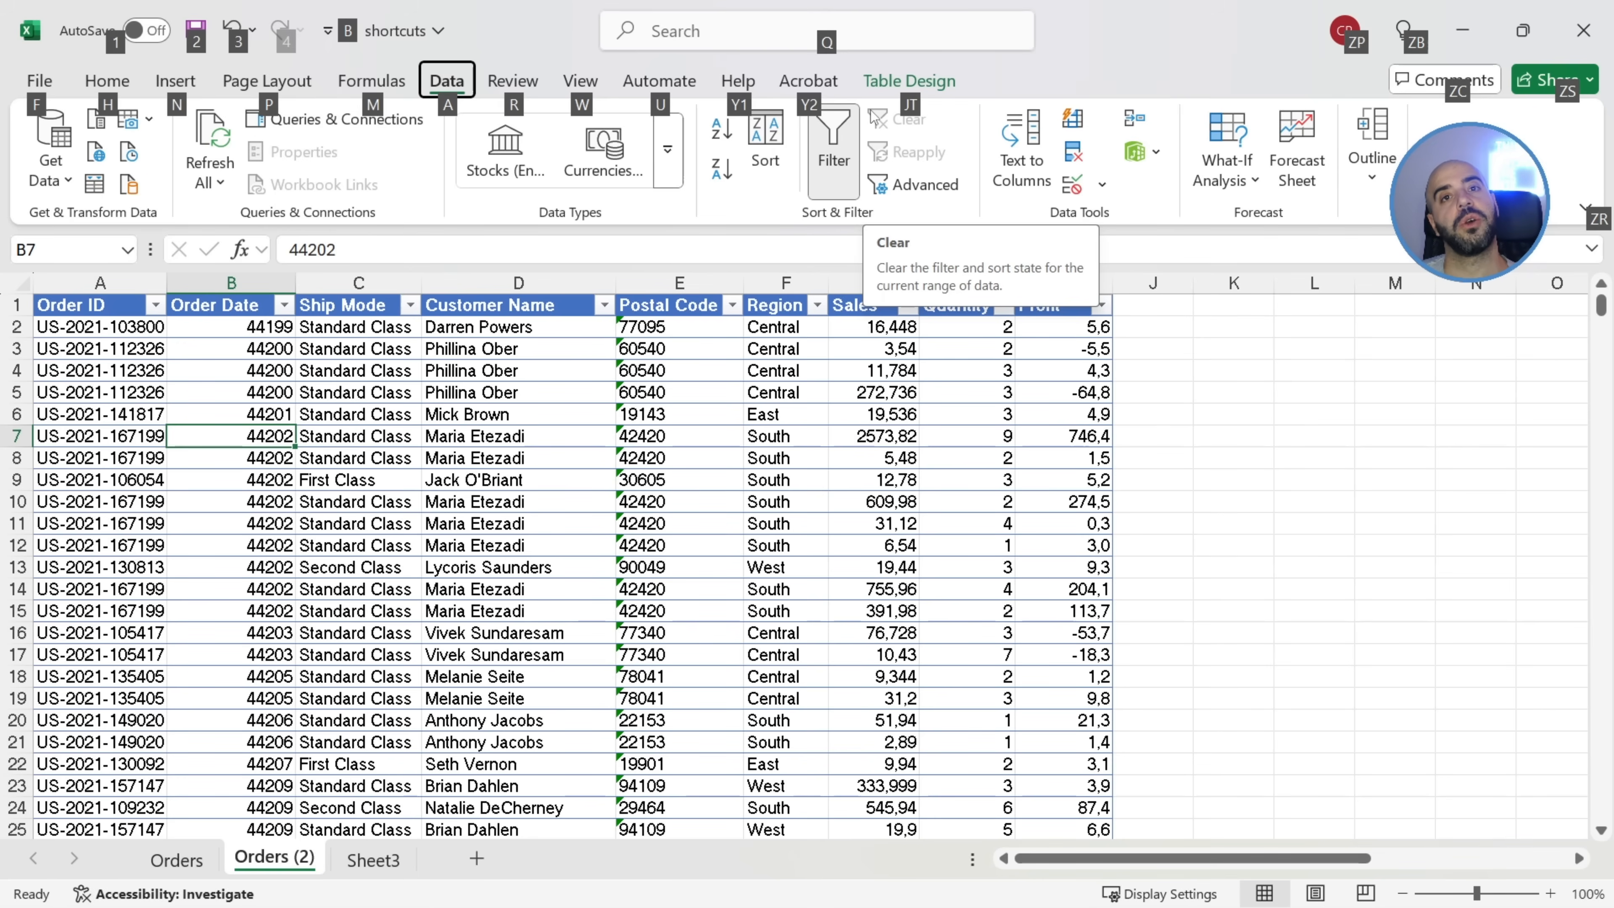
key(Escape)
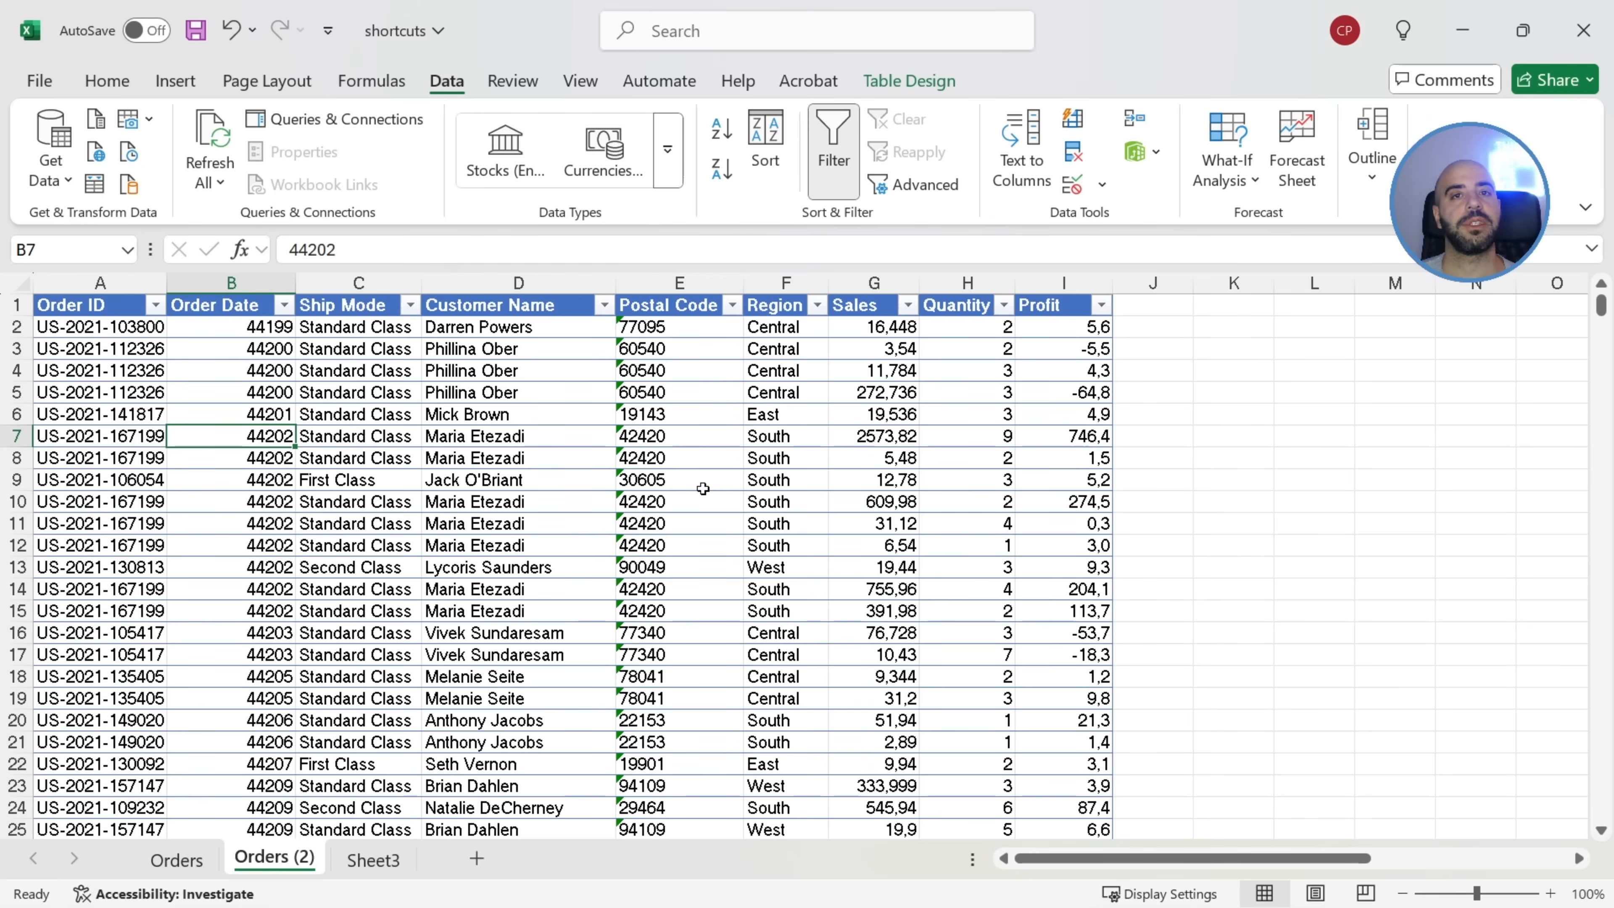
Create a PivotTable from Table2 on a new worksheet
click(702, 483)
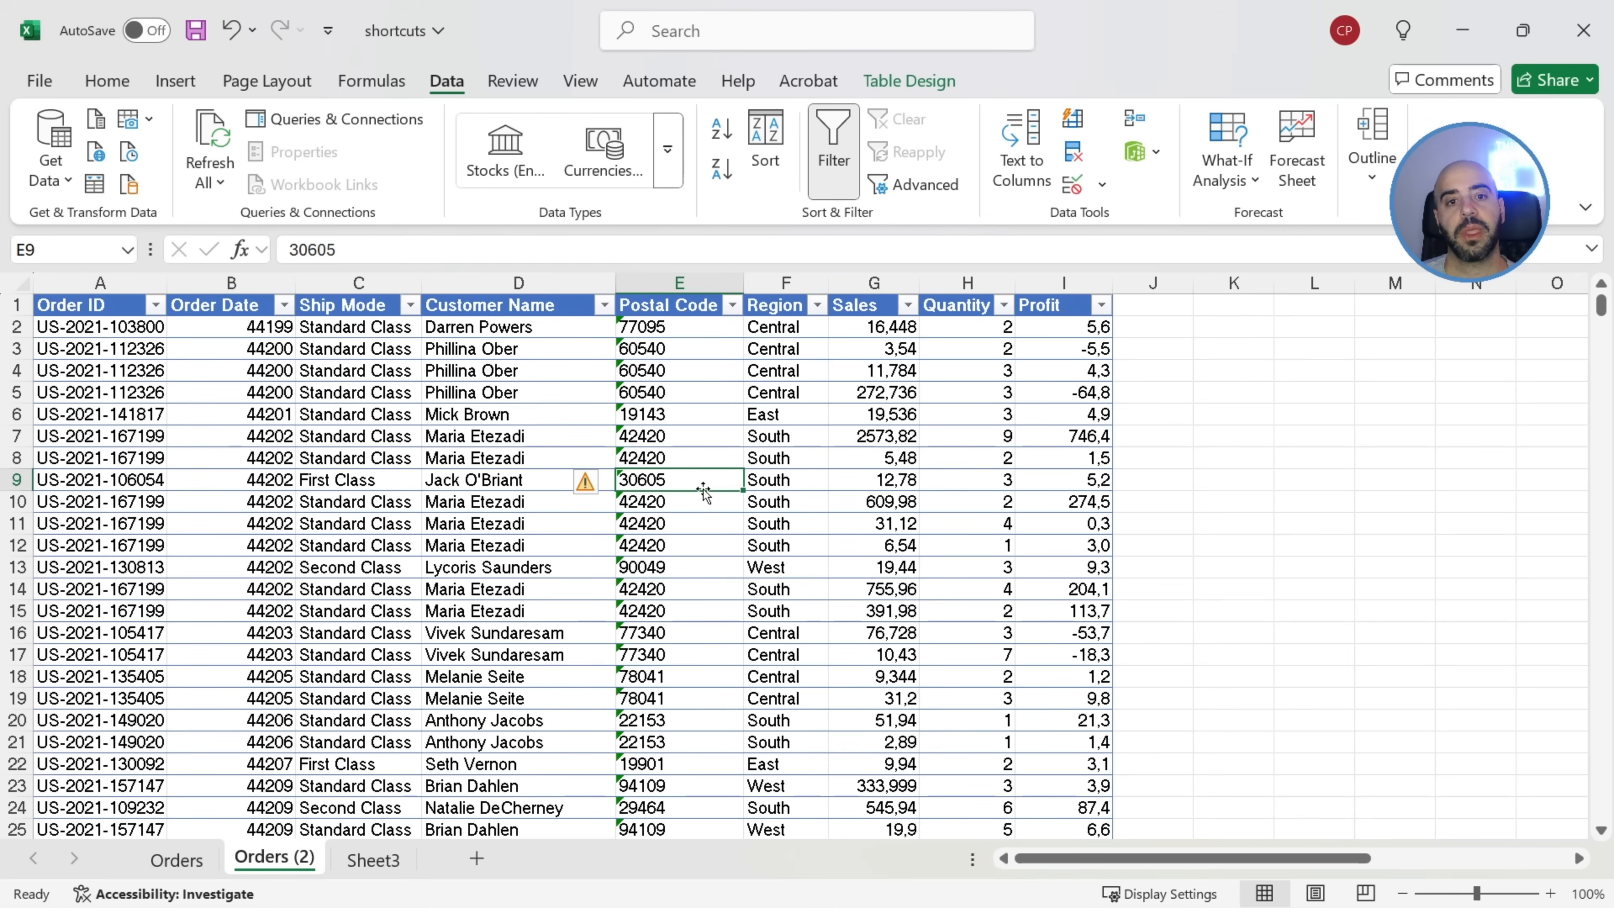
key(alt)
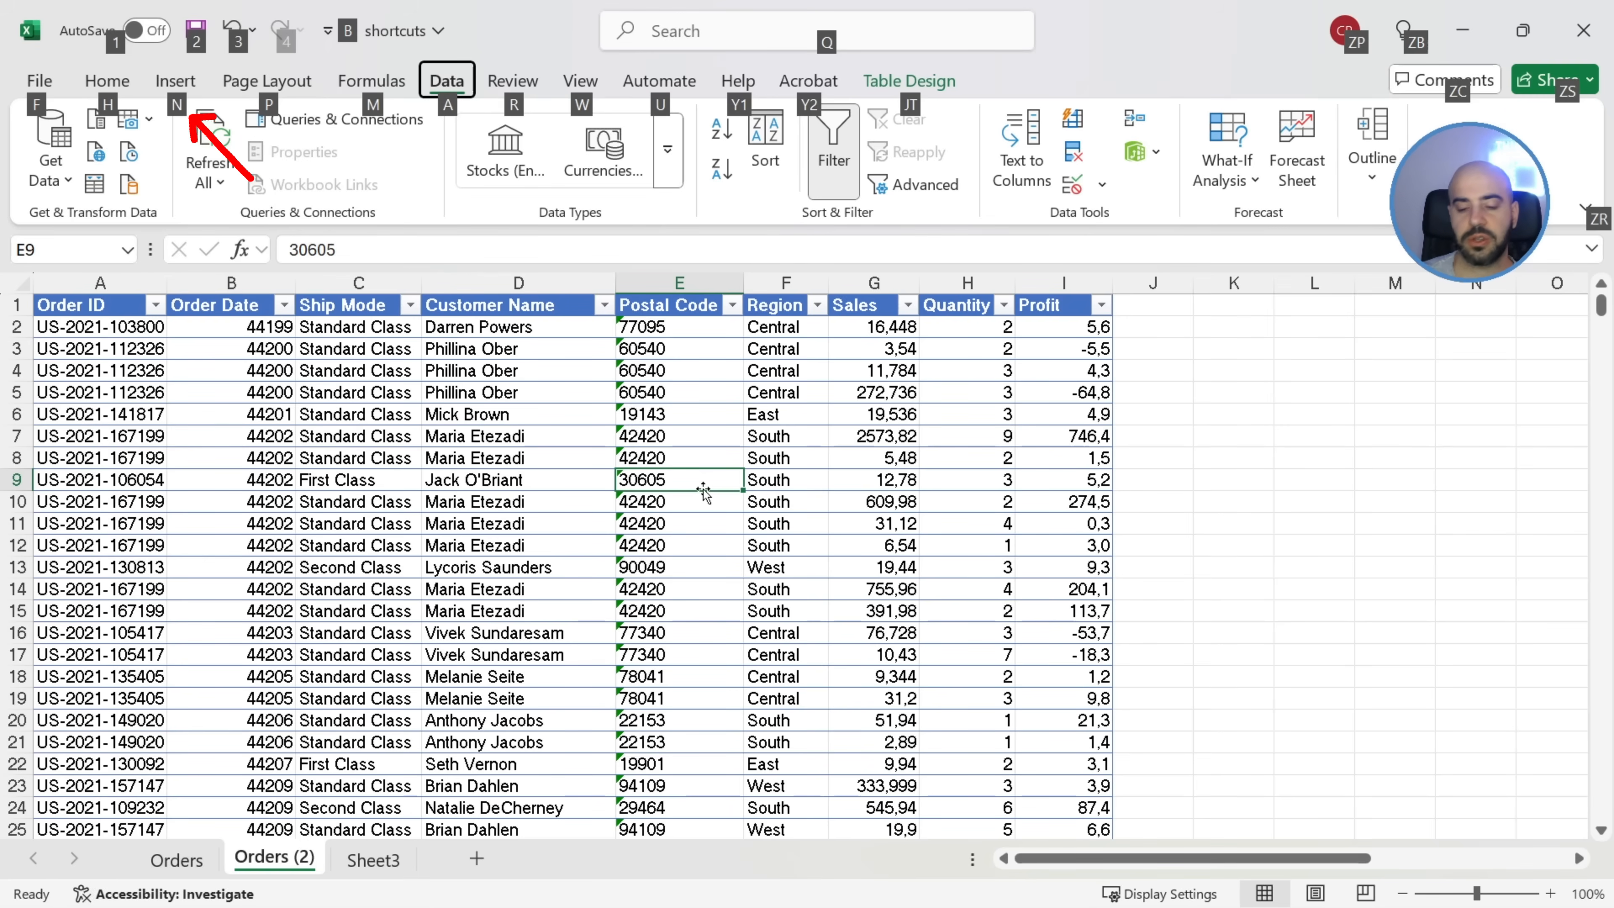
key(n)
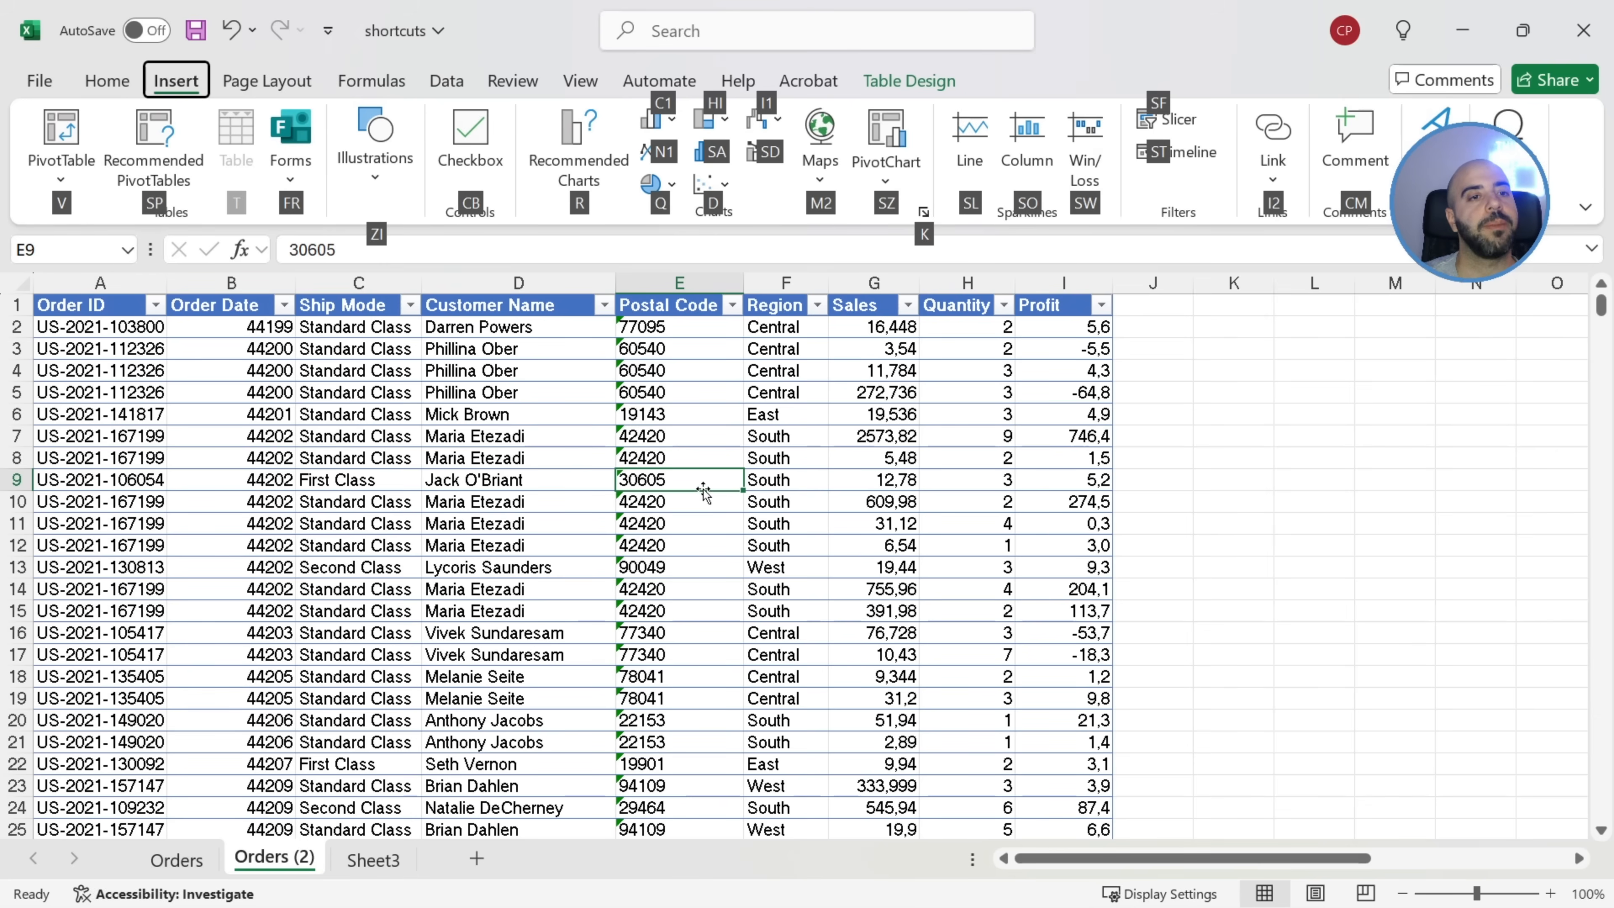
key(v)
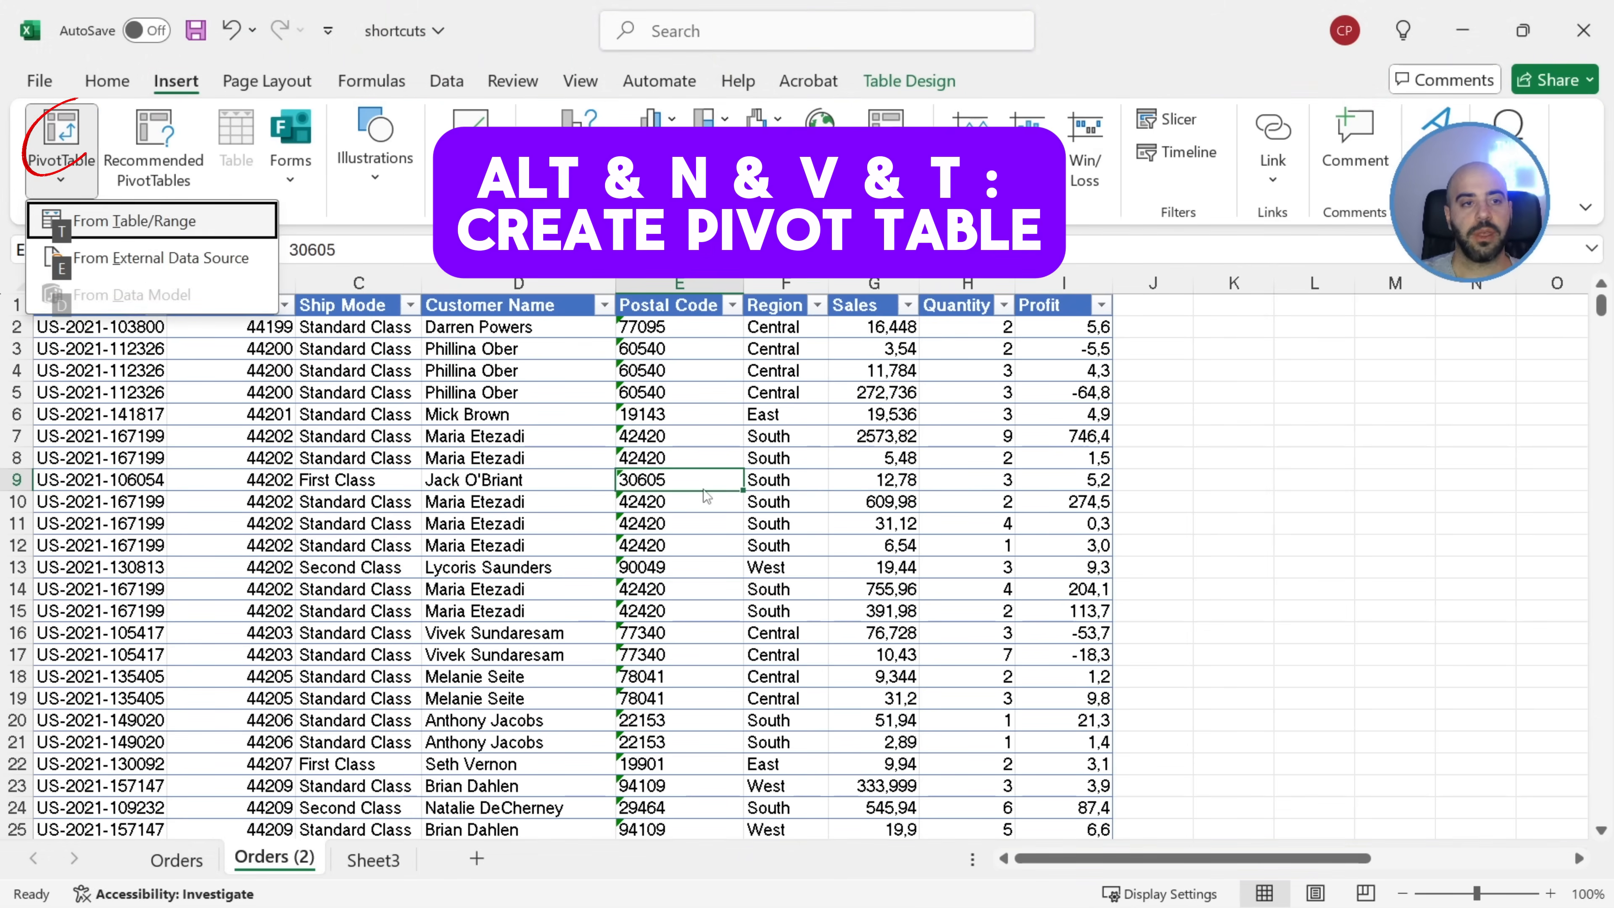
key(t)
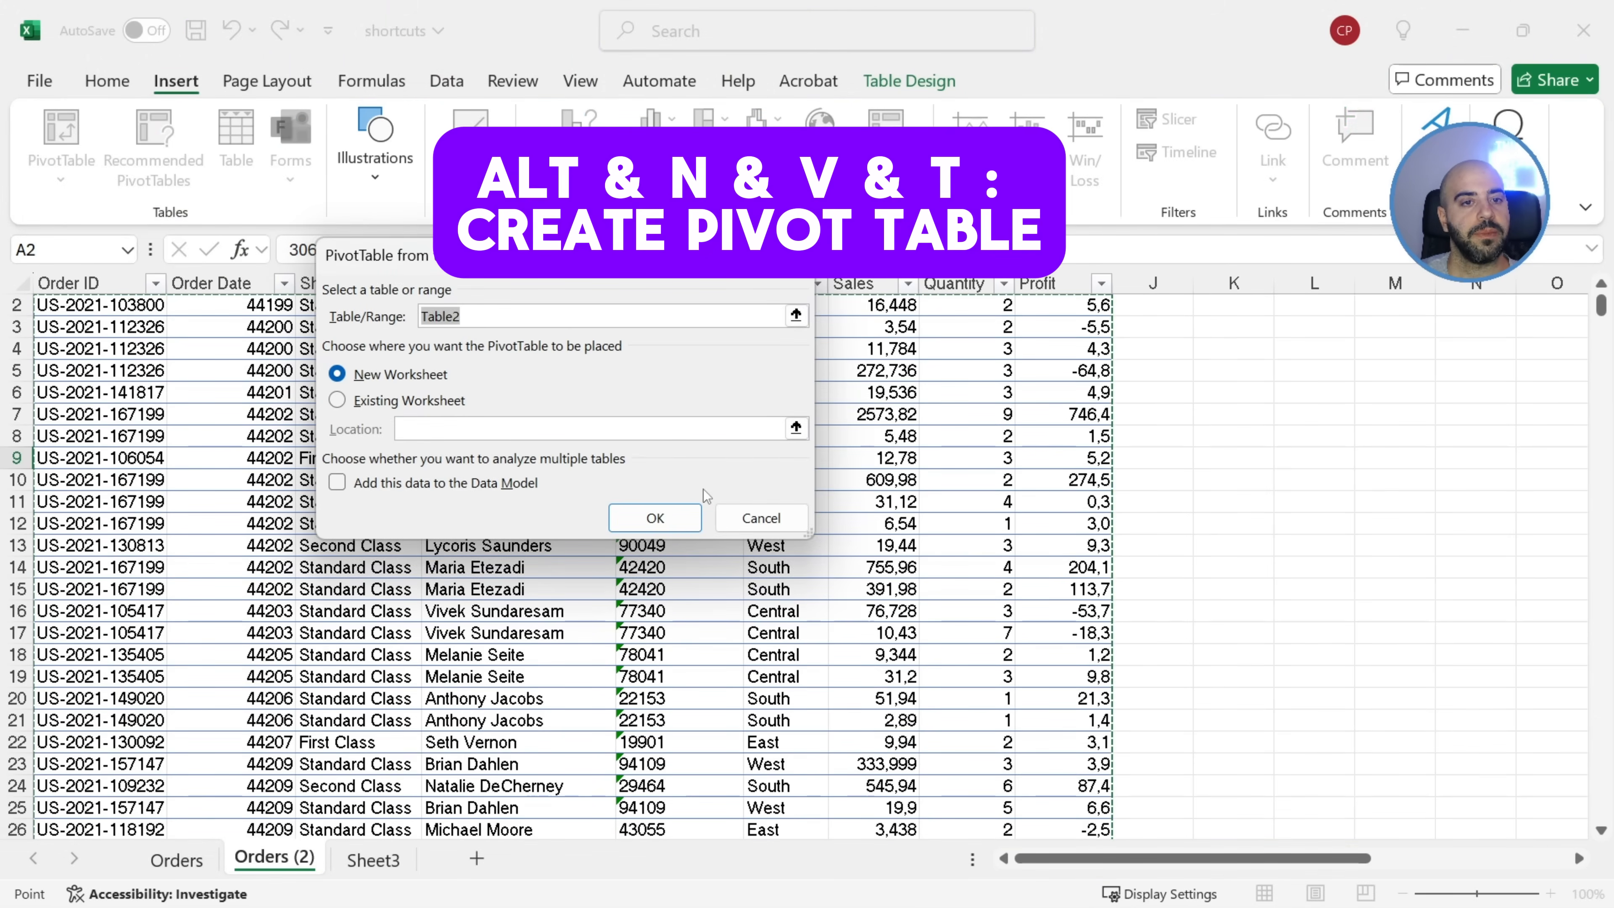
key(Return)
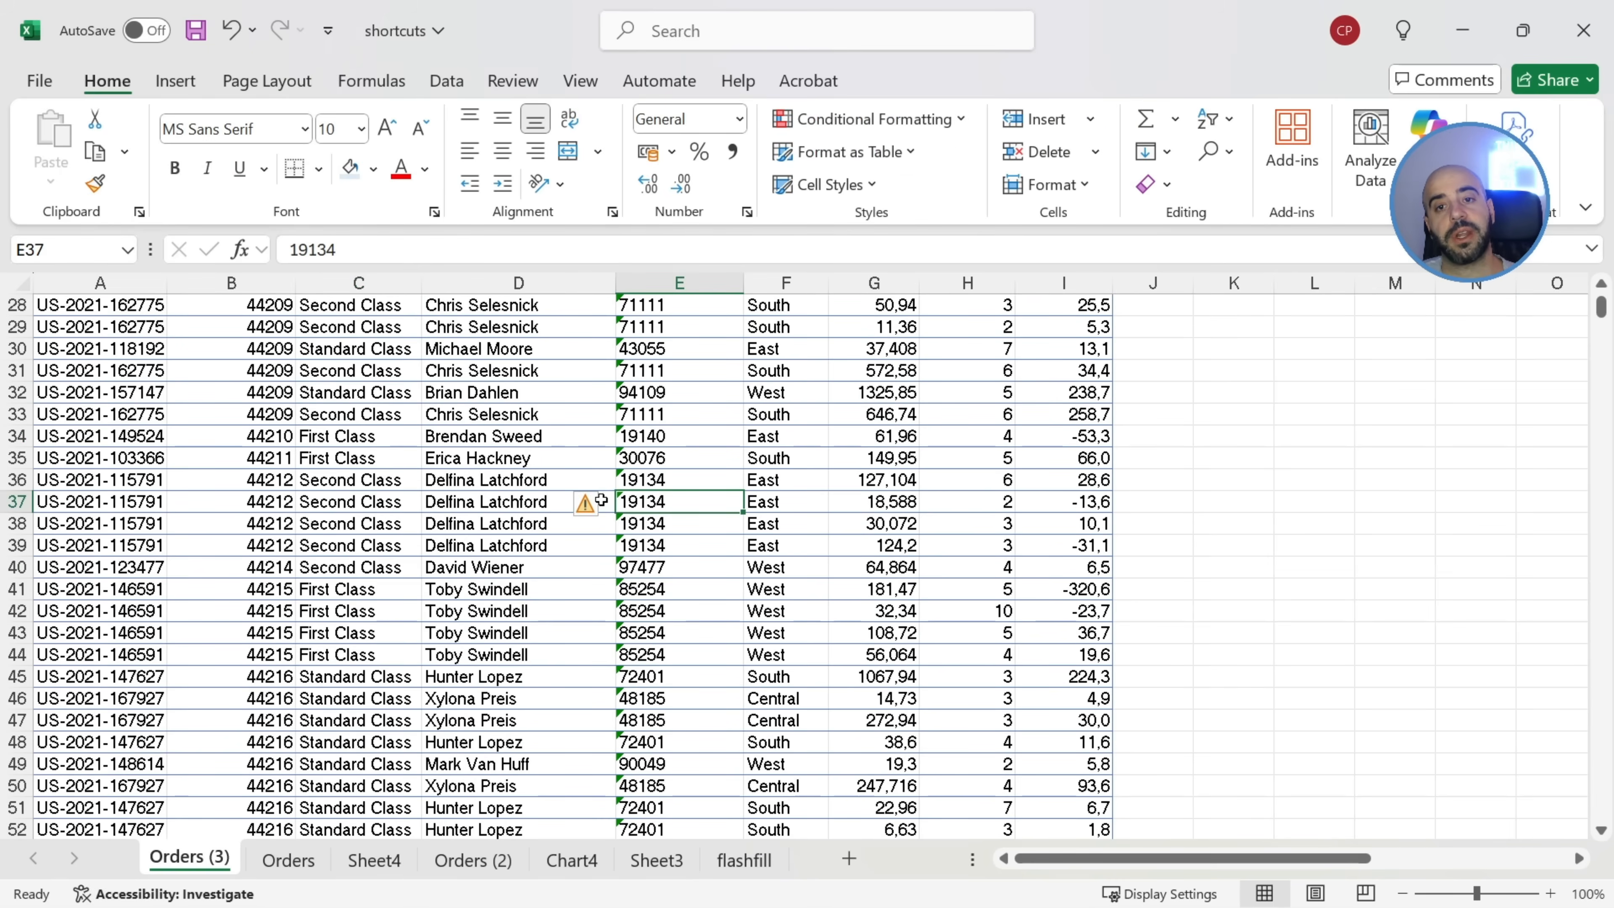
Select the whole data range on the Orders (3) sheet and apply outside borders to it
key(ctrl+a)
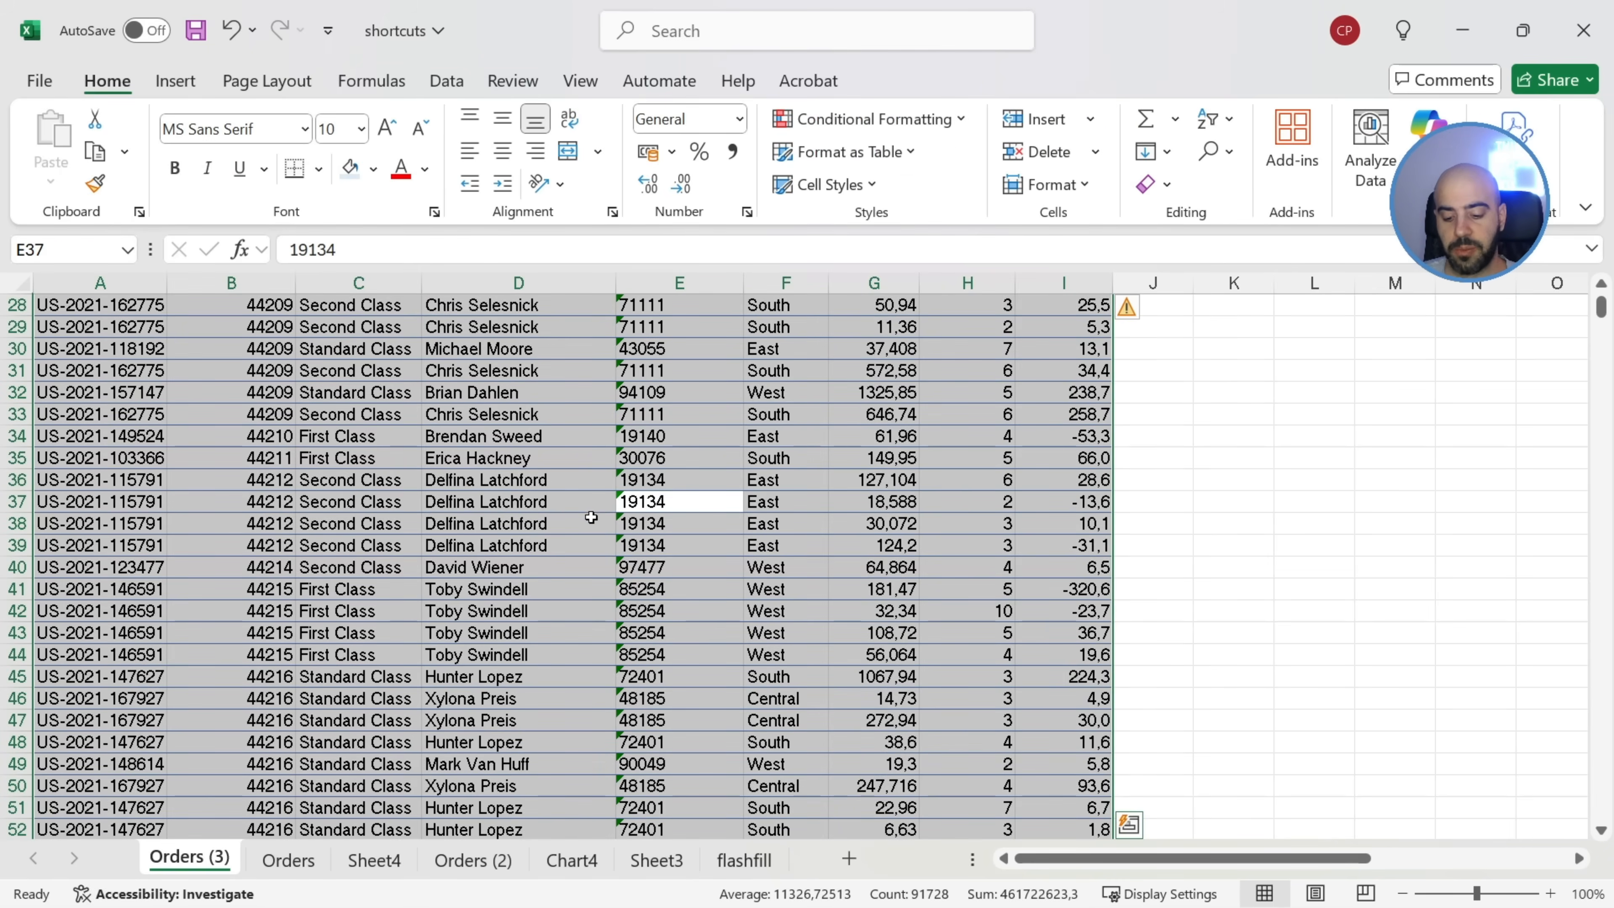
key(alt)
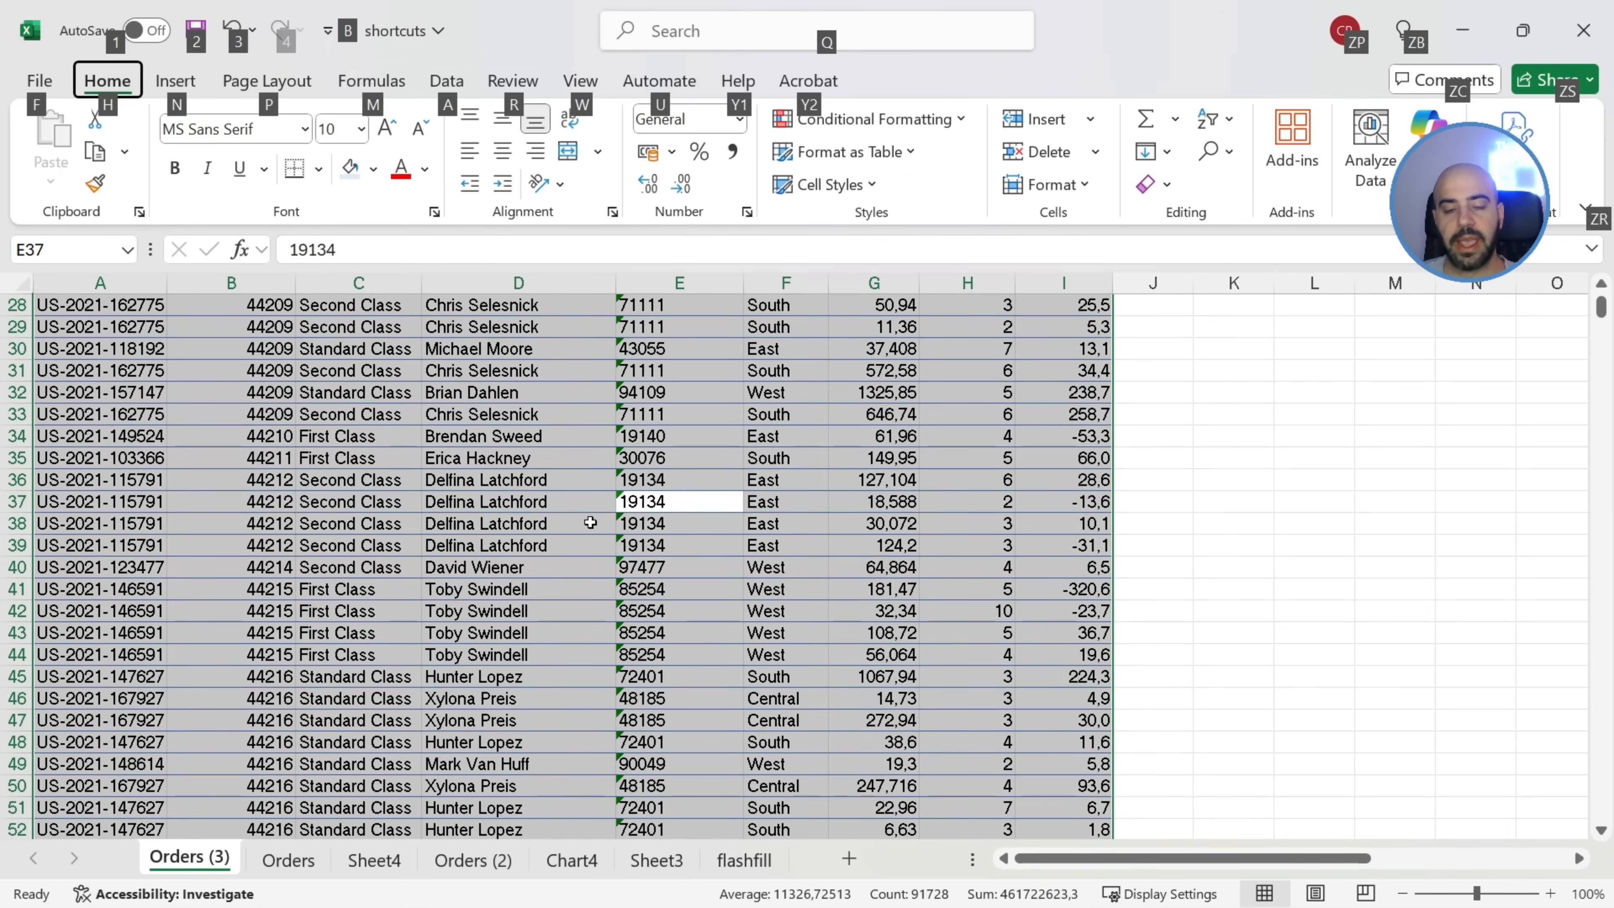
key(h)
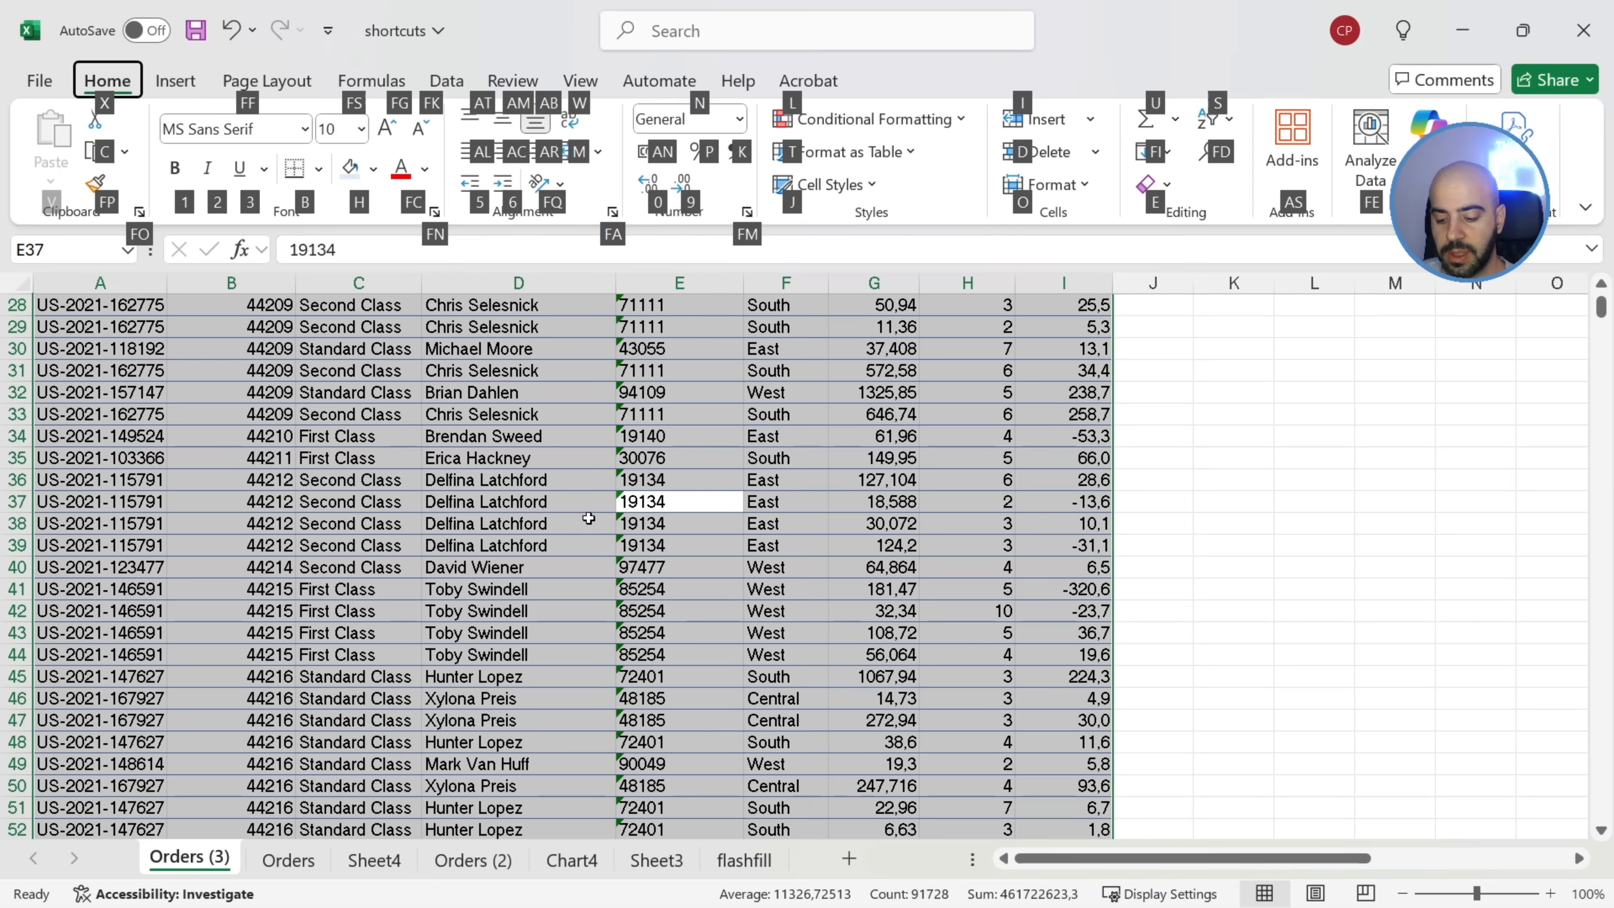
key(b)
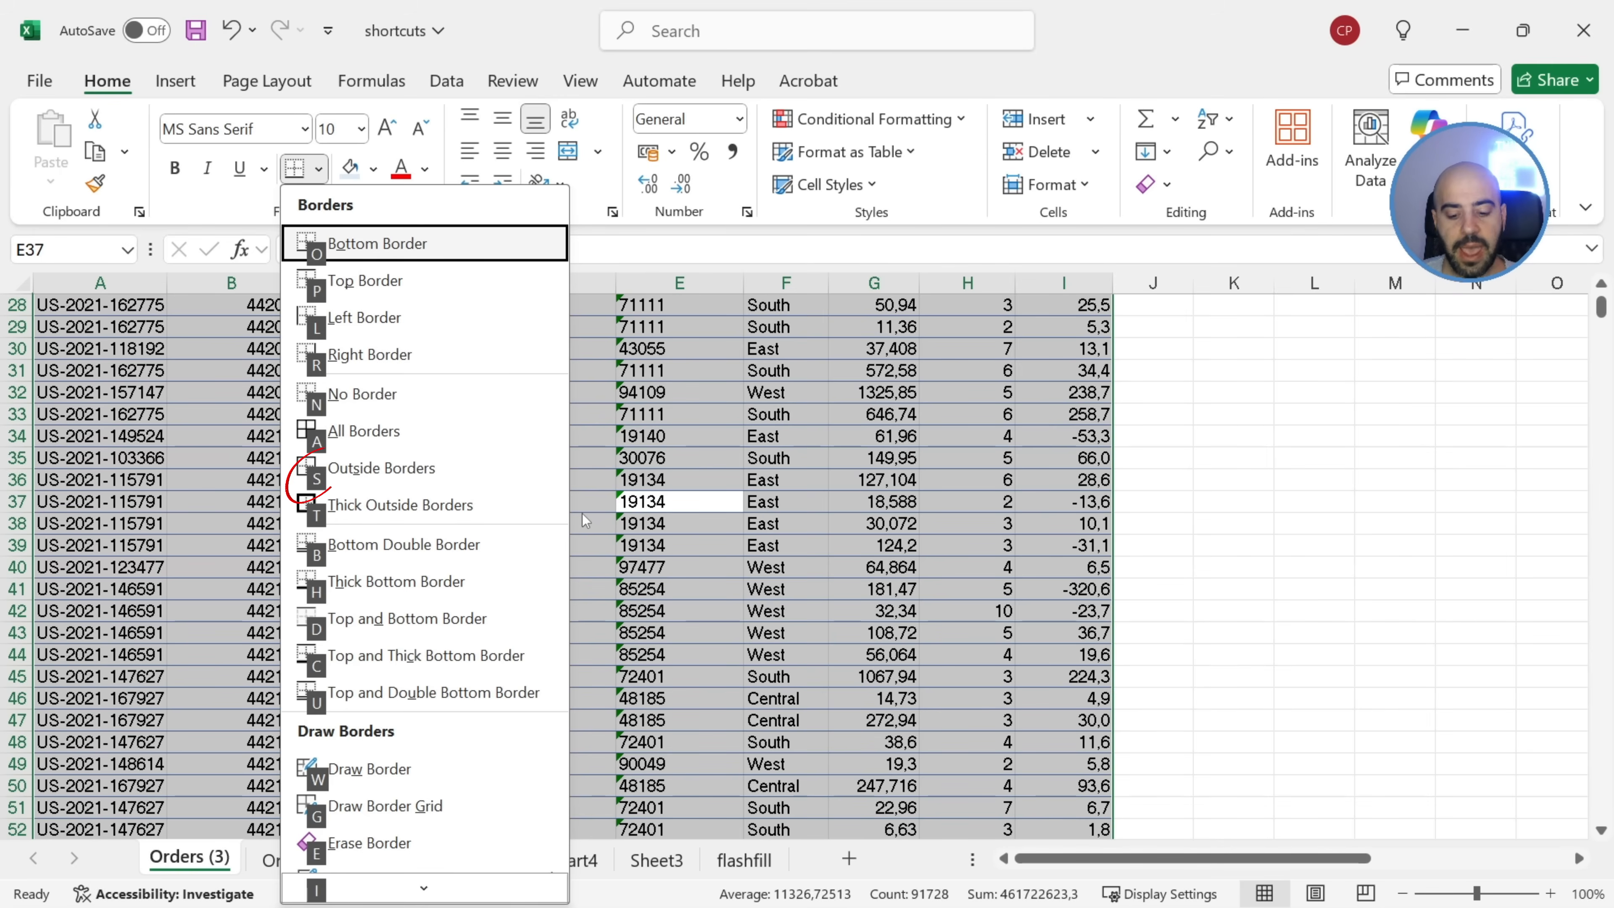
key(s)
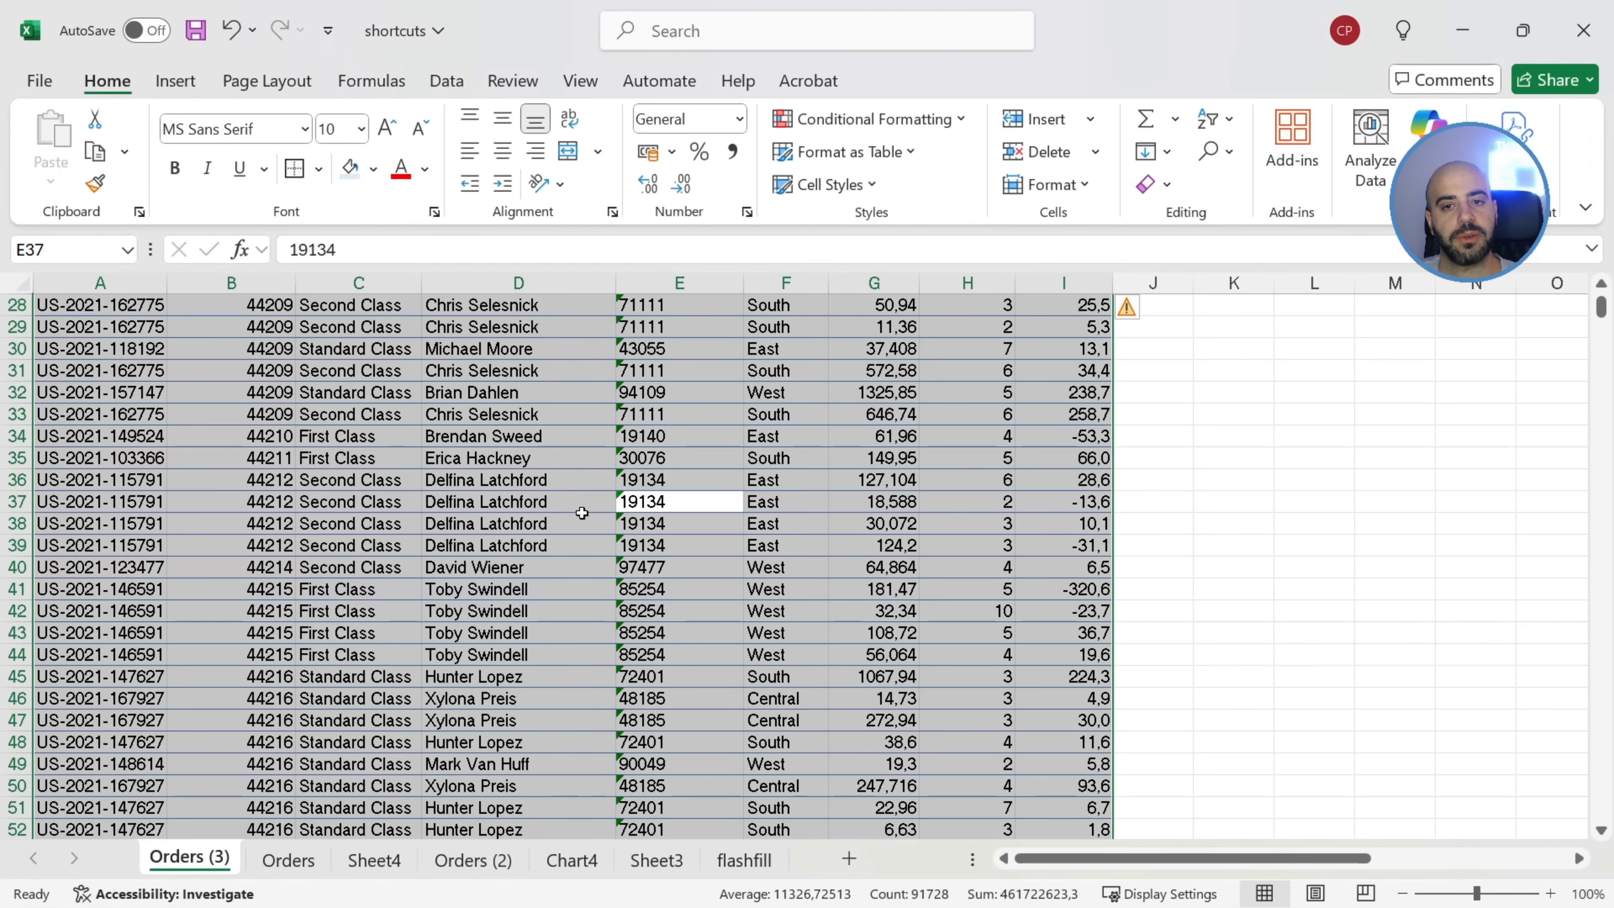
click(805, 476)
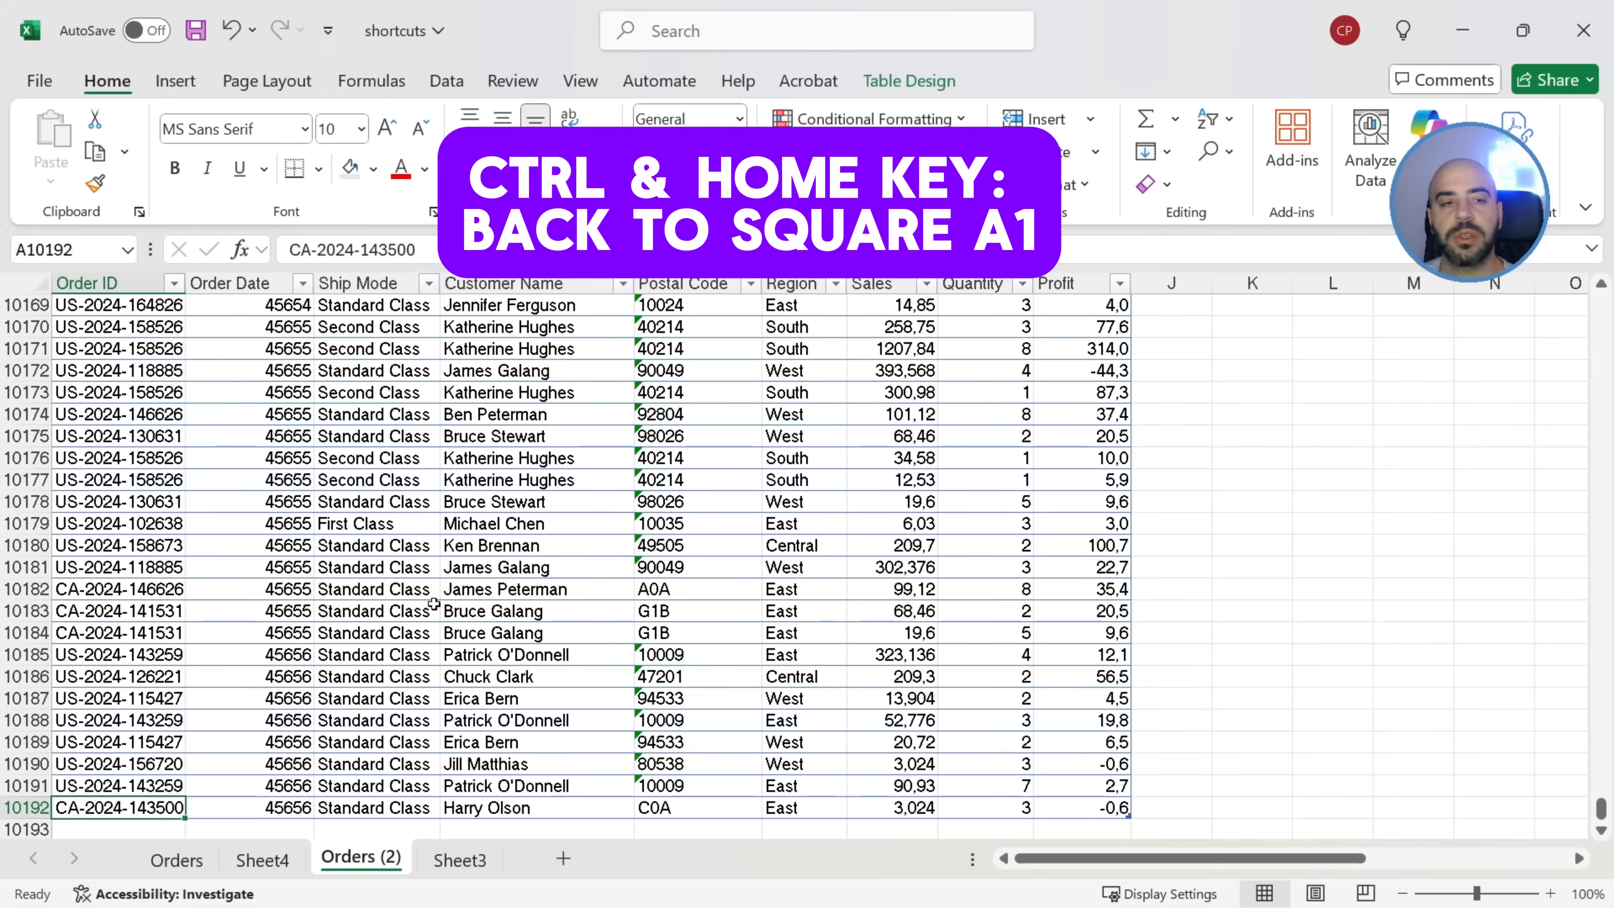
Return to cell A1 on the Orders (2) sheet and switch to Sheet3
key(ctrl+Home)
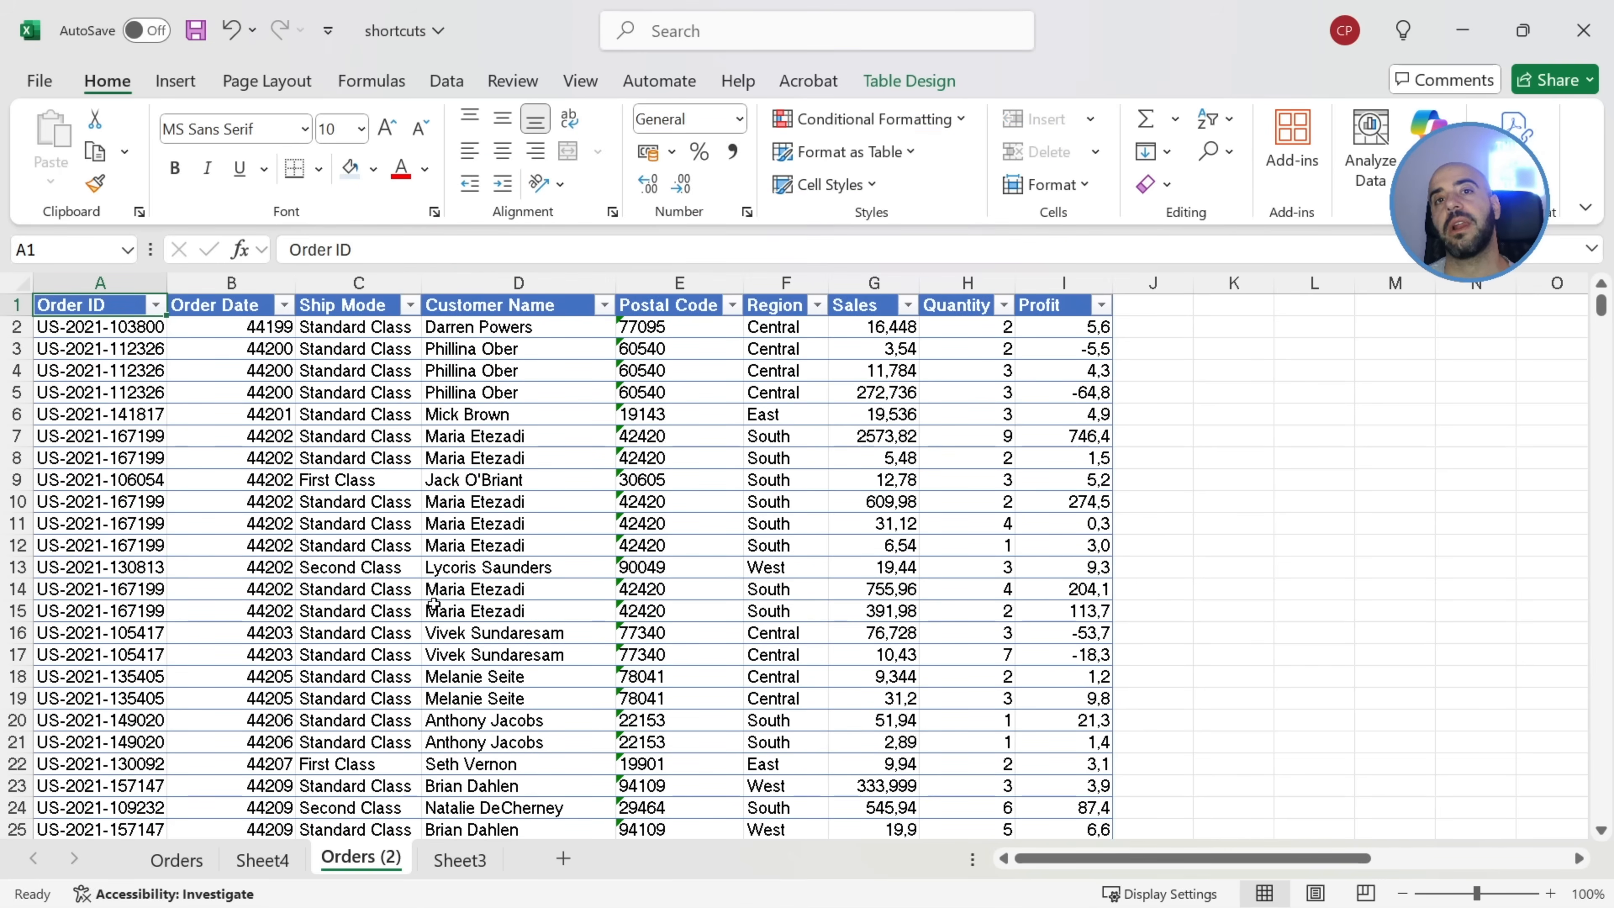
key(ctrl+Page_Down)
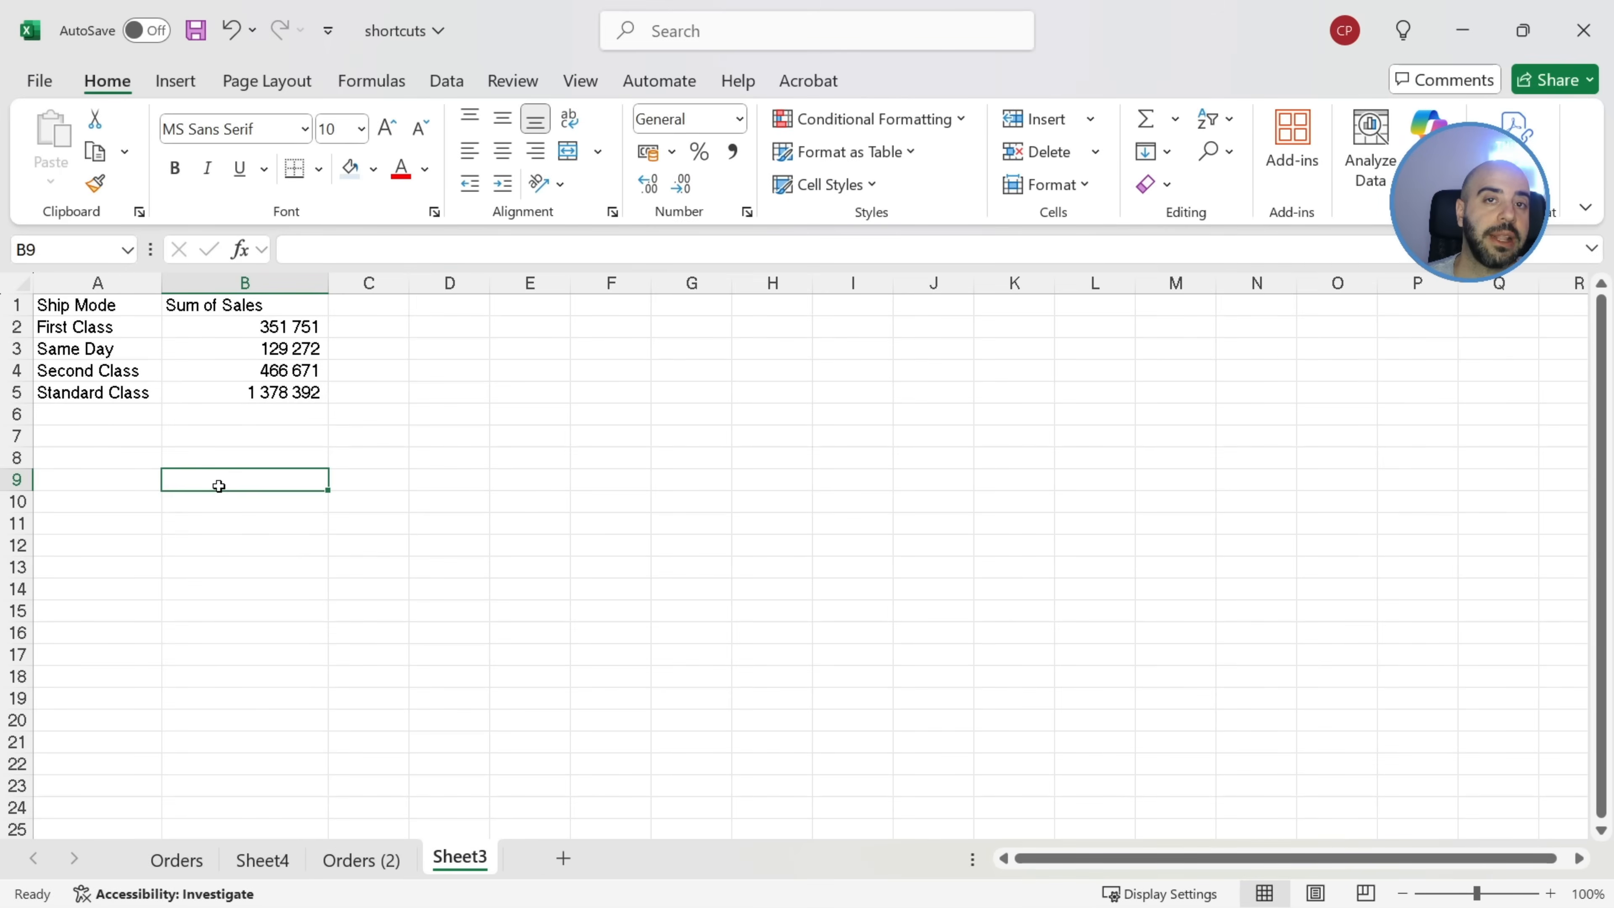
Examine the Ship Mode and Sum of Sales data in A1:B5 and the chart types available for it
drag(285, 322, 289, 392)
drag(111, 328, 147, 392)
click(459, 442)
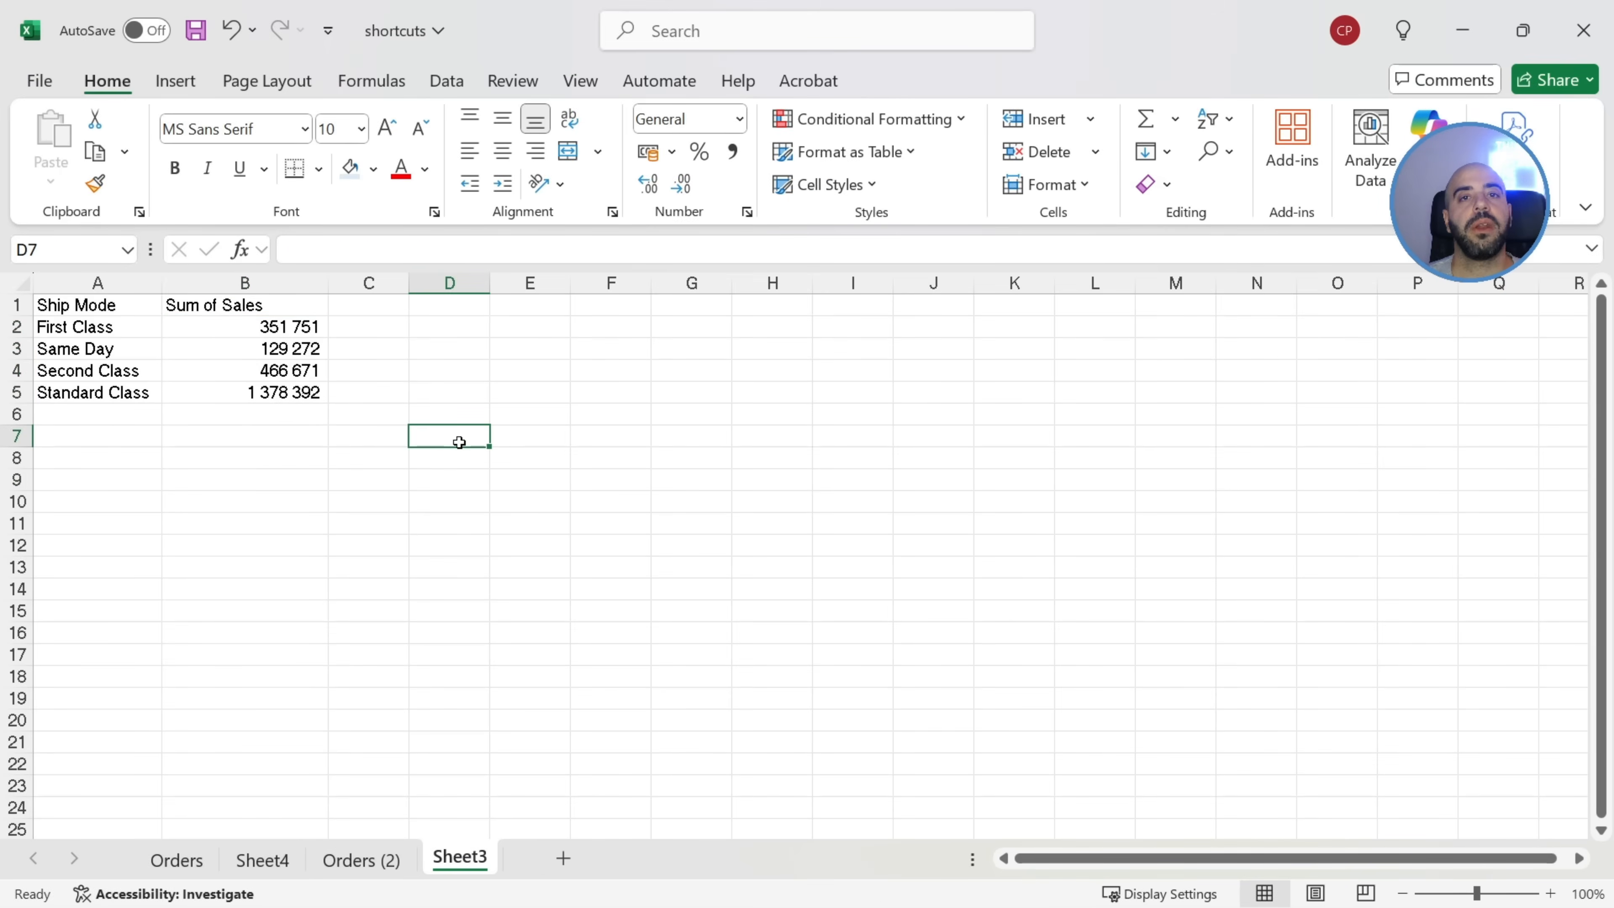
click(473, 459)
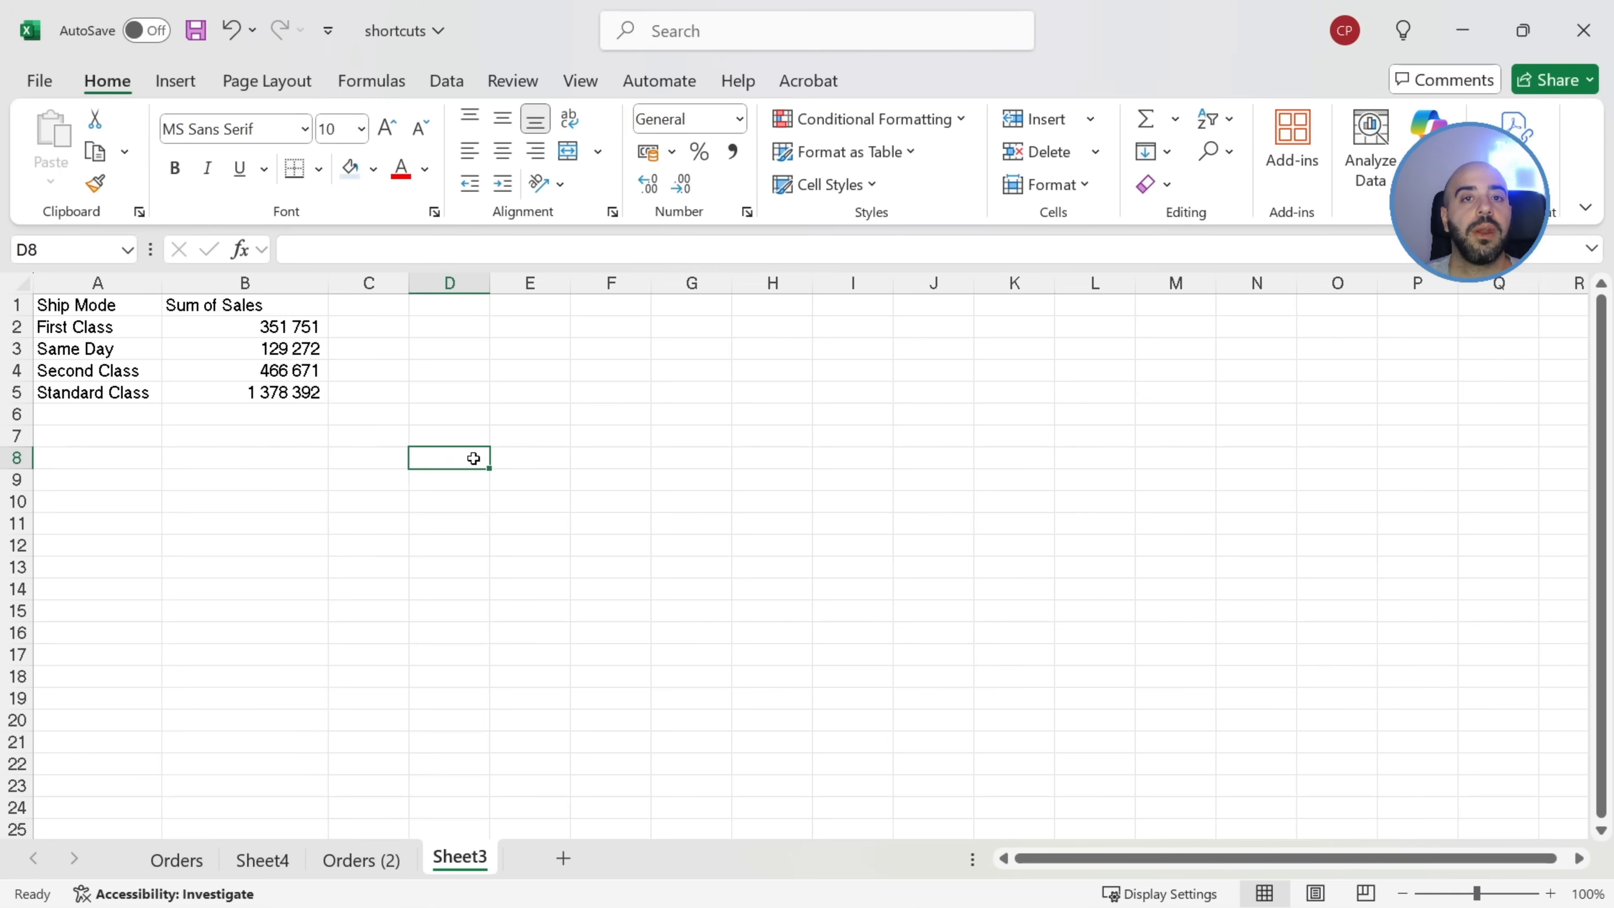
drag(113, 305, 245, 388)
click(175, 81)
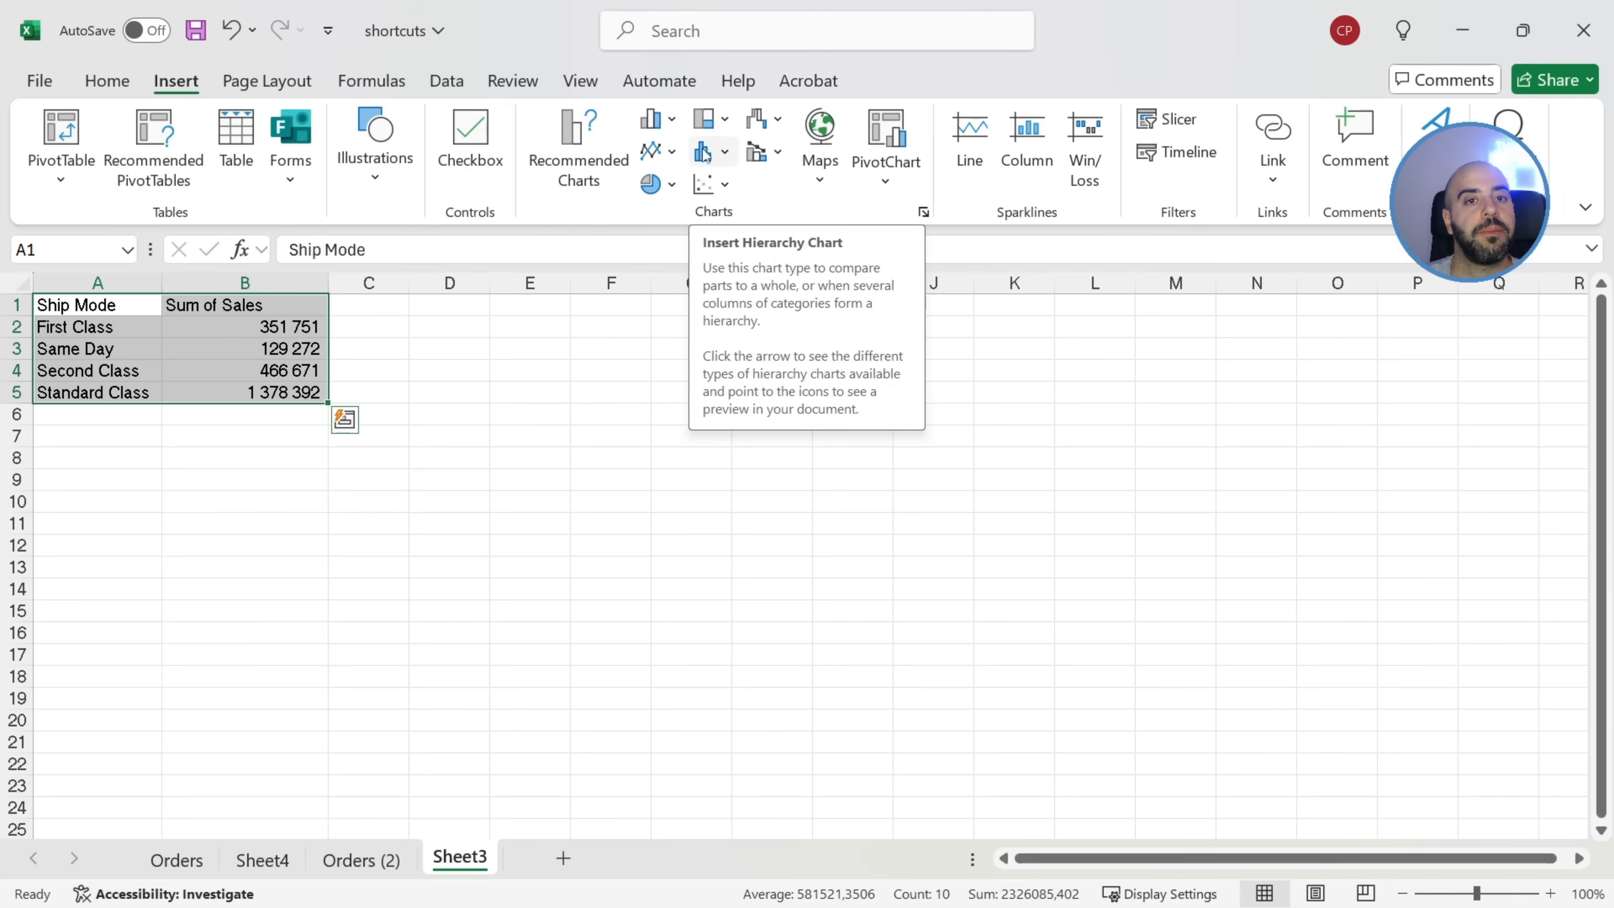
click(335, 429)
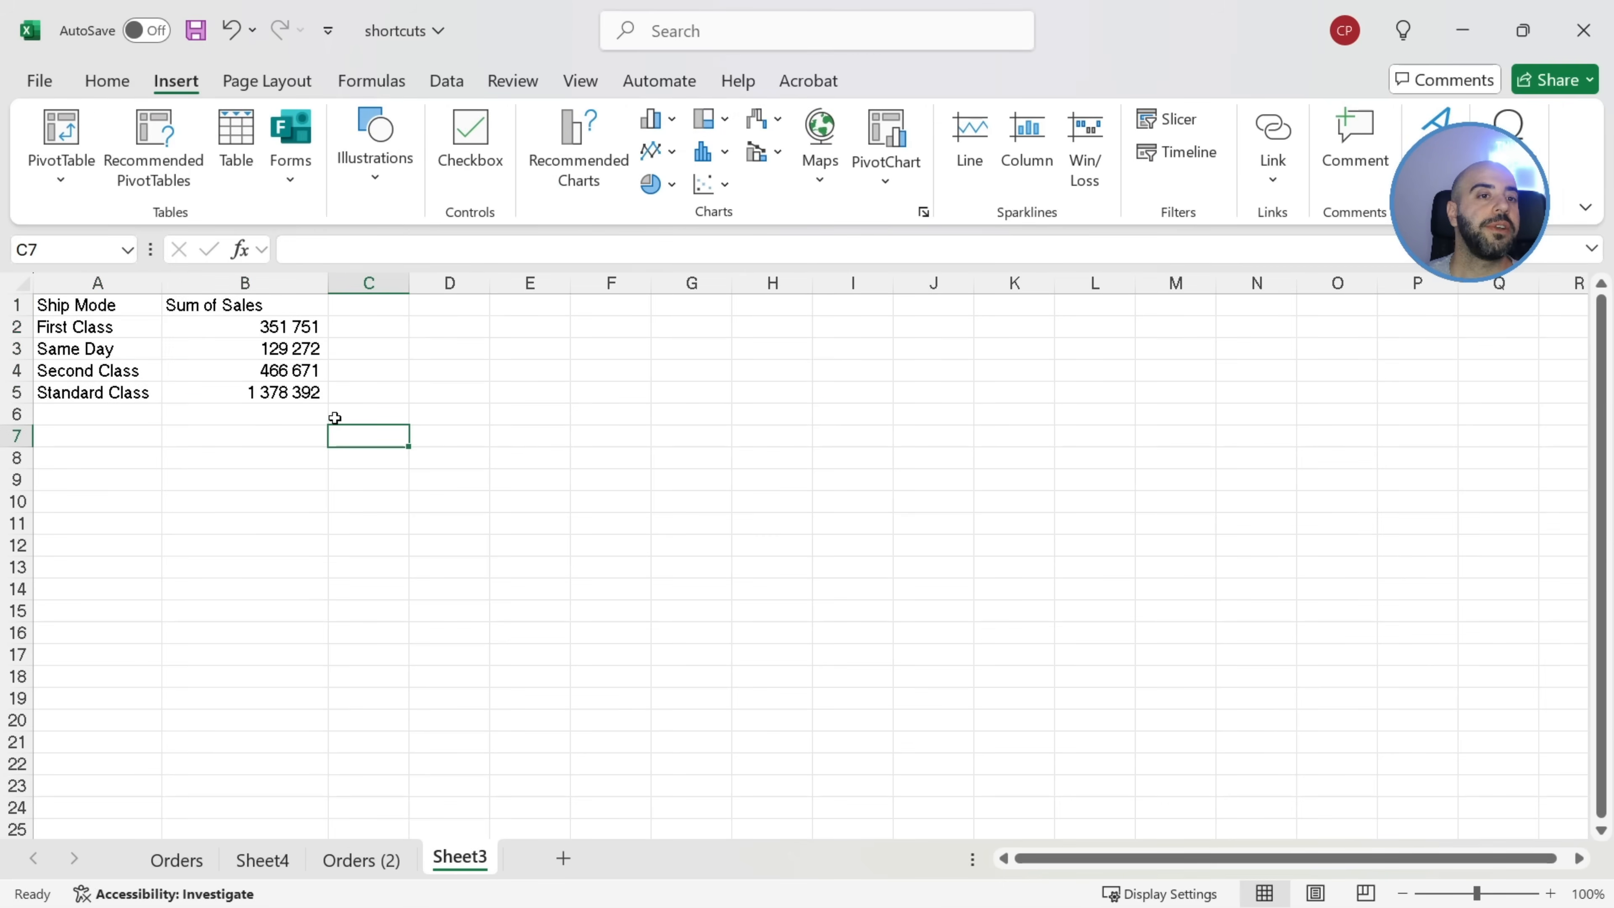
Create a separate chart sheet from the Ship Mode sales data and apply the dark-background chart style with data labels
click(219, 333)
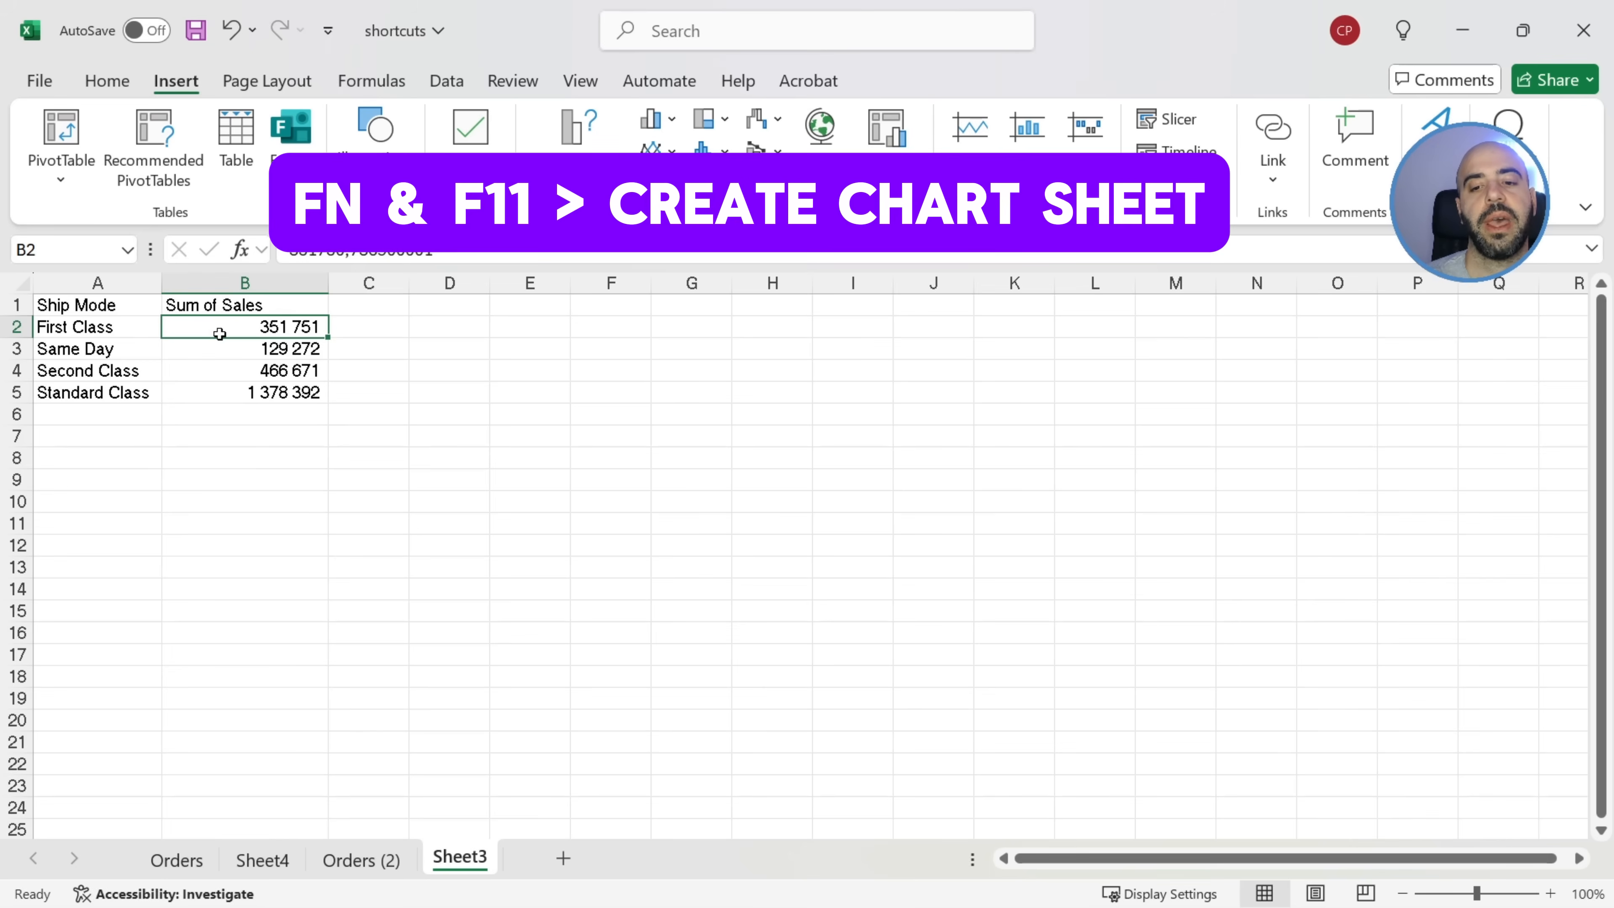
key(F11)
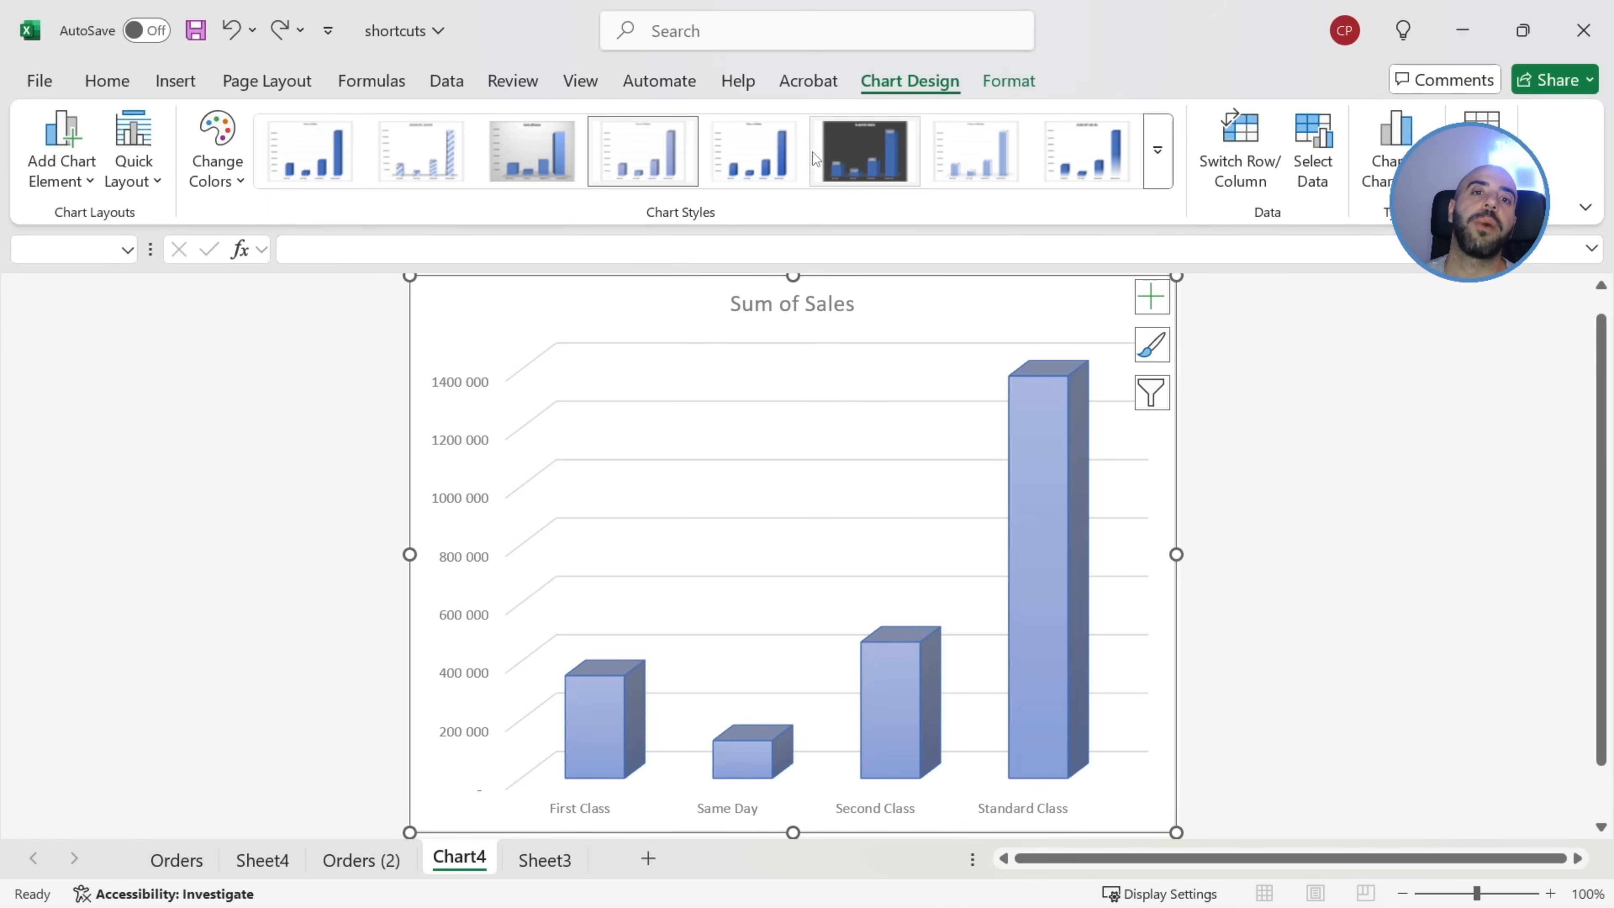
click(871, 162)
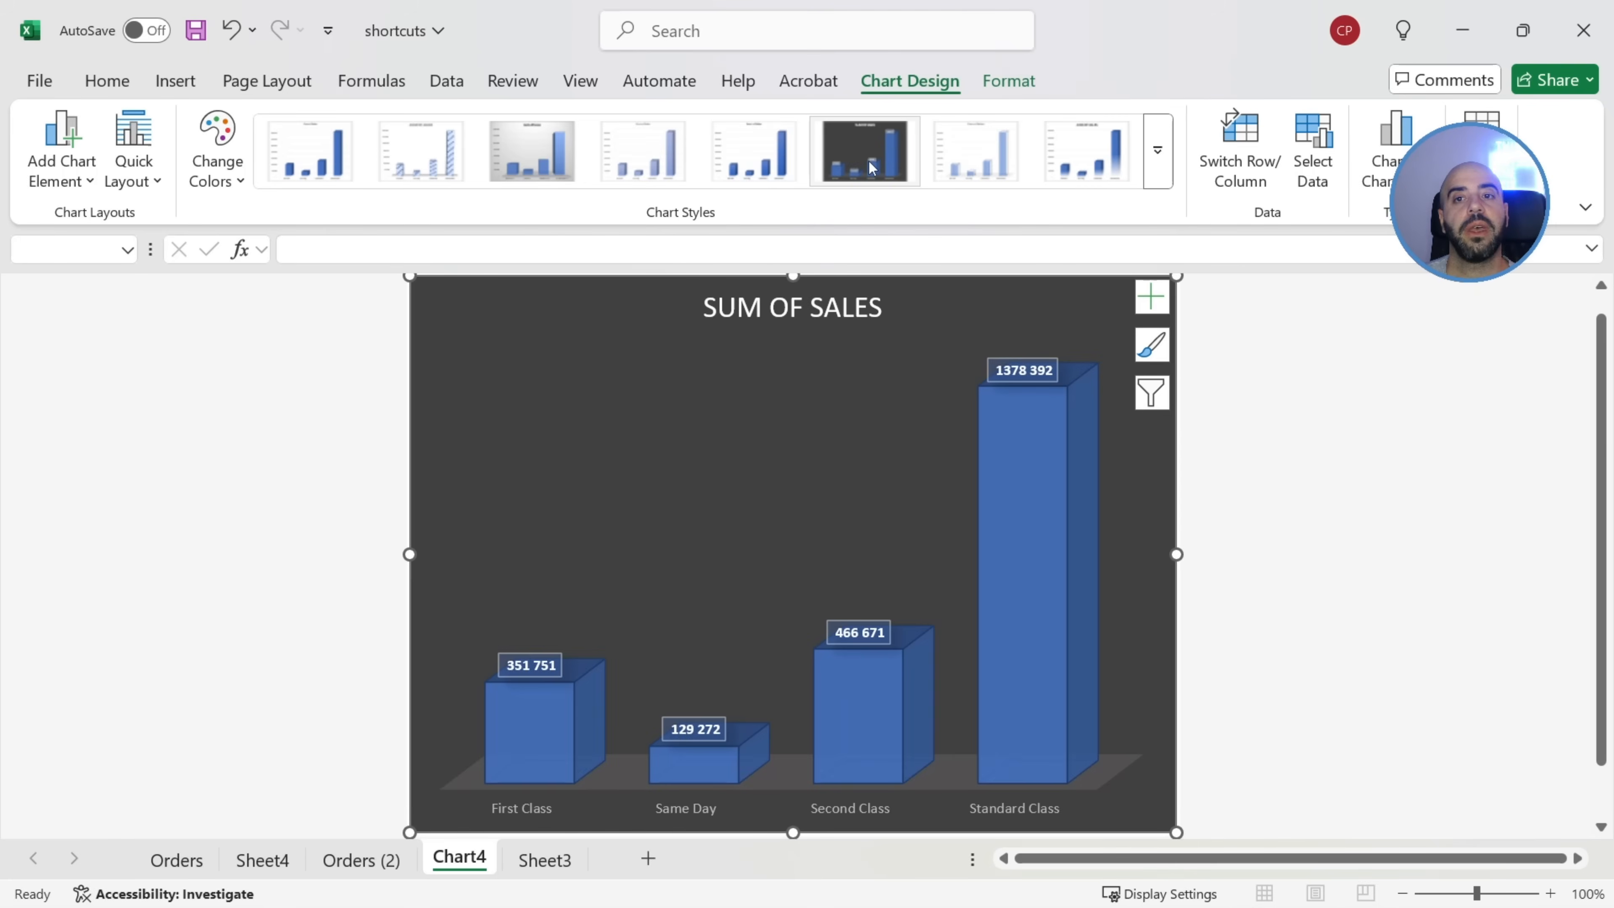
Change the Sum of Sales chart type from 3-D Clustered Column to Pie
click(1381, 186)
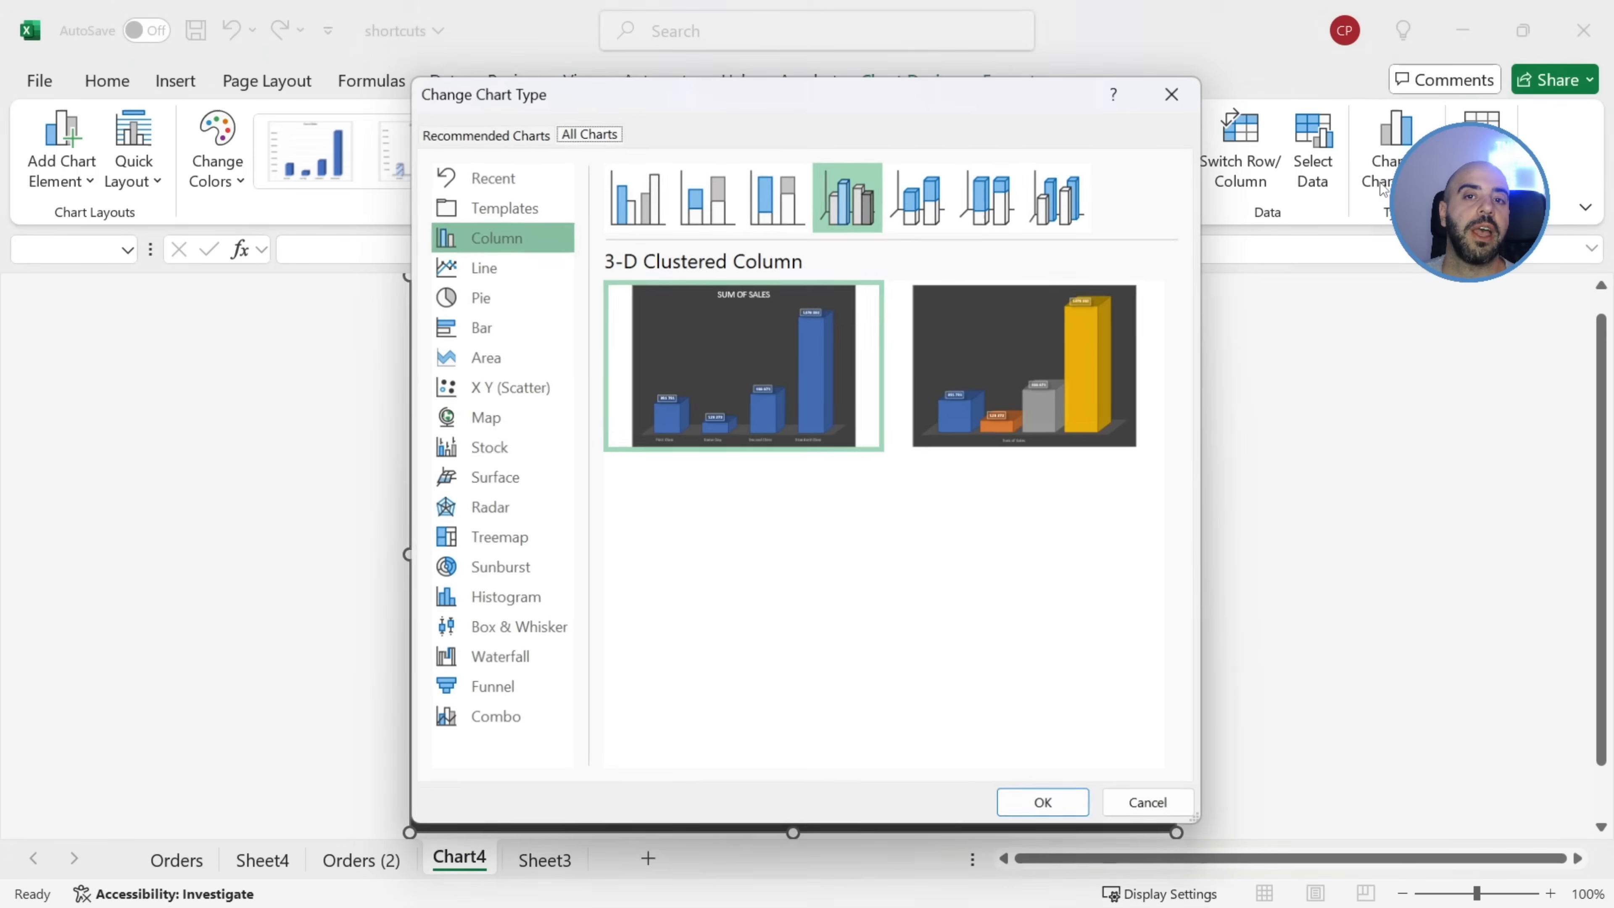
click(493, 305)
click(1025, 820)
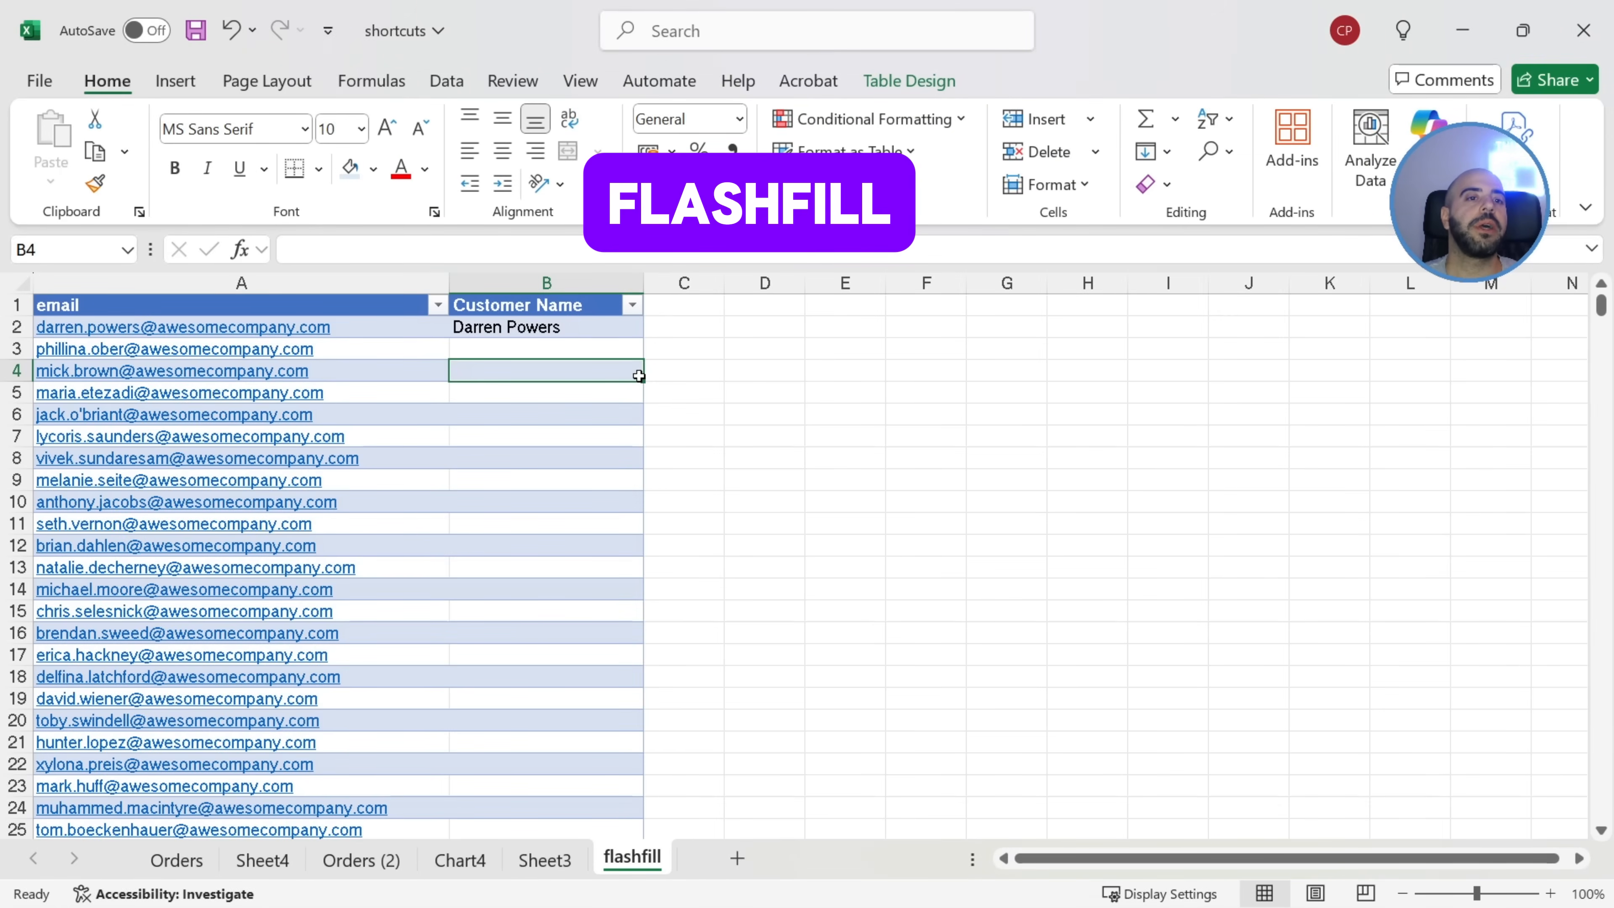
Fill the empty Customer Name cells from B3 down with Flash Fill, based on the email column and the example in B2
click(362, 273)
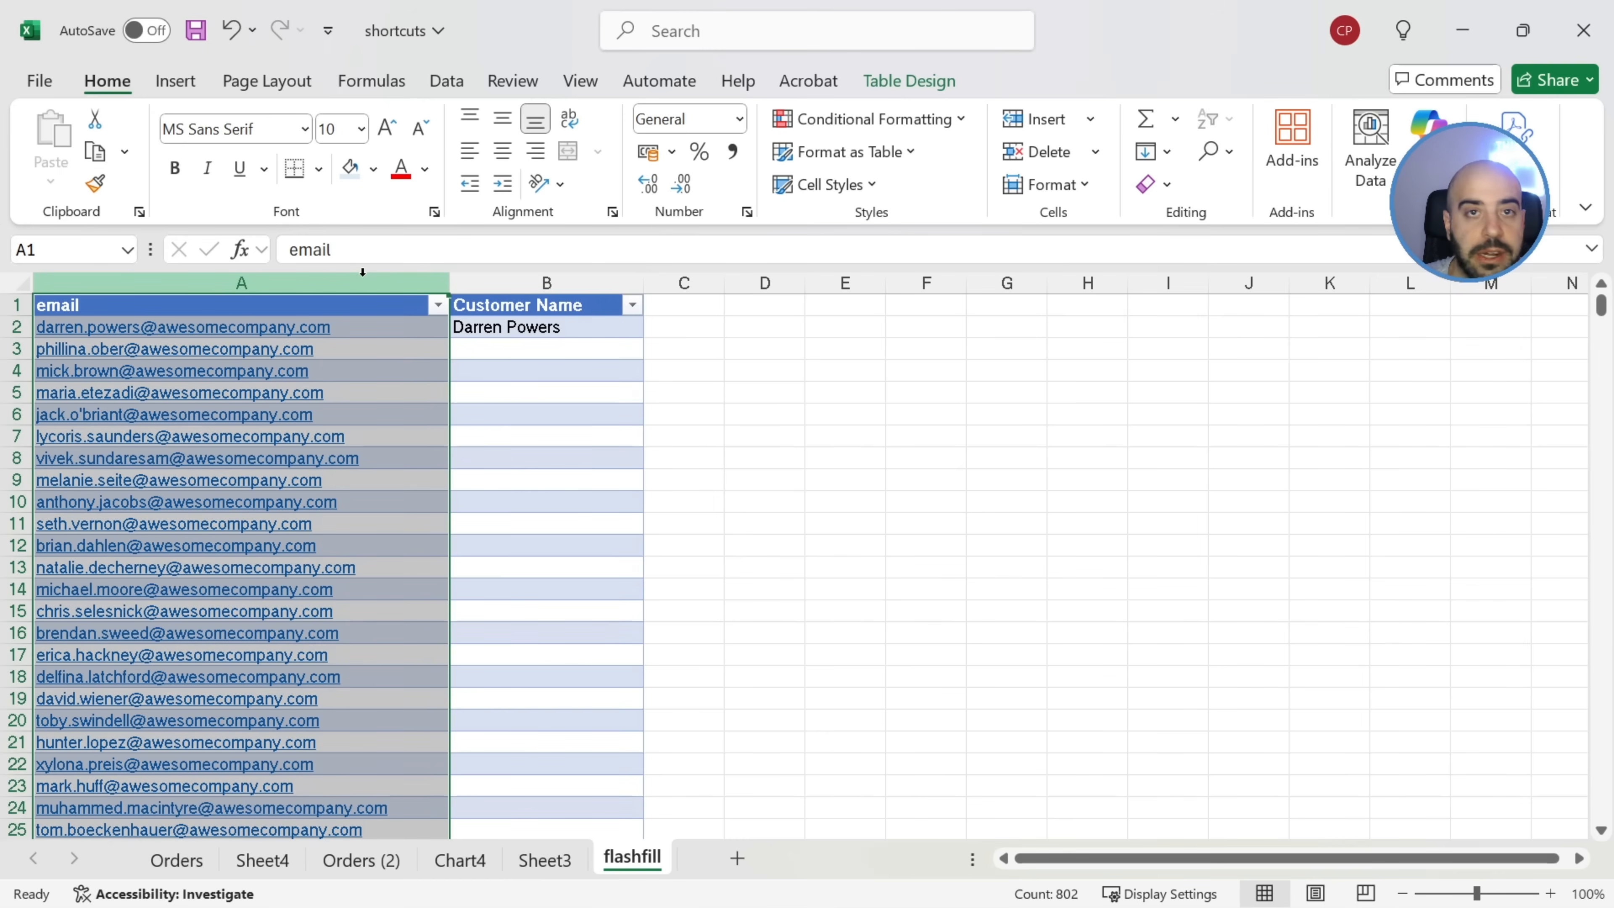
click(489, 353)
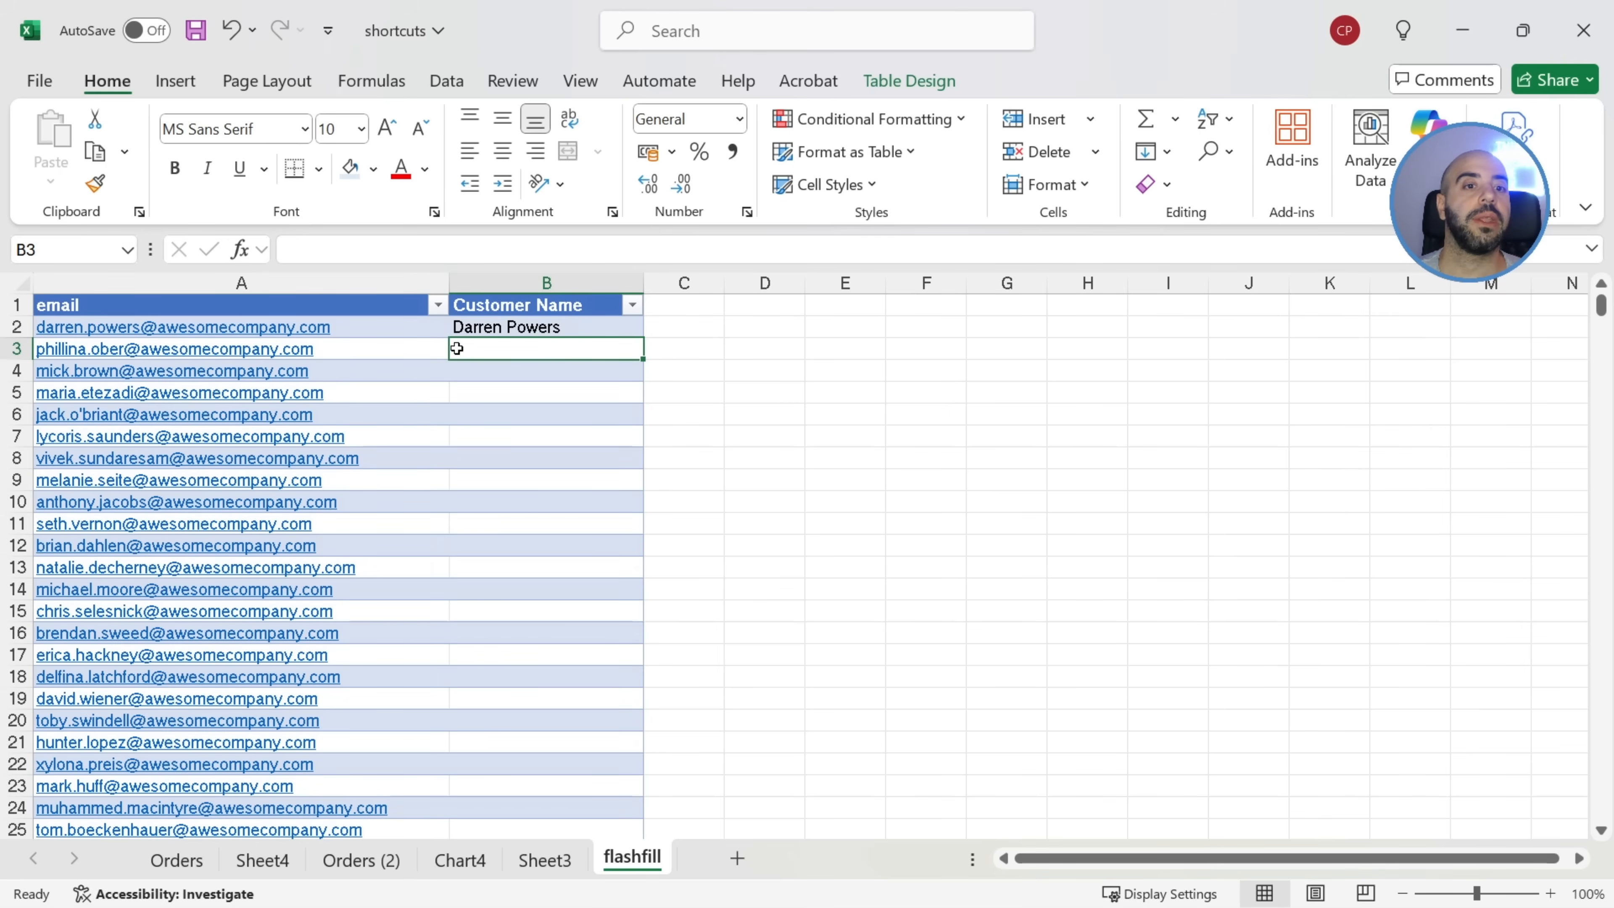
drag(418, 325, 458, 330)
click(459, 329)
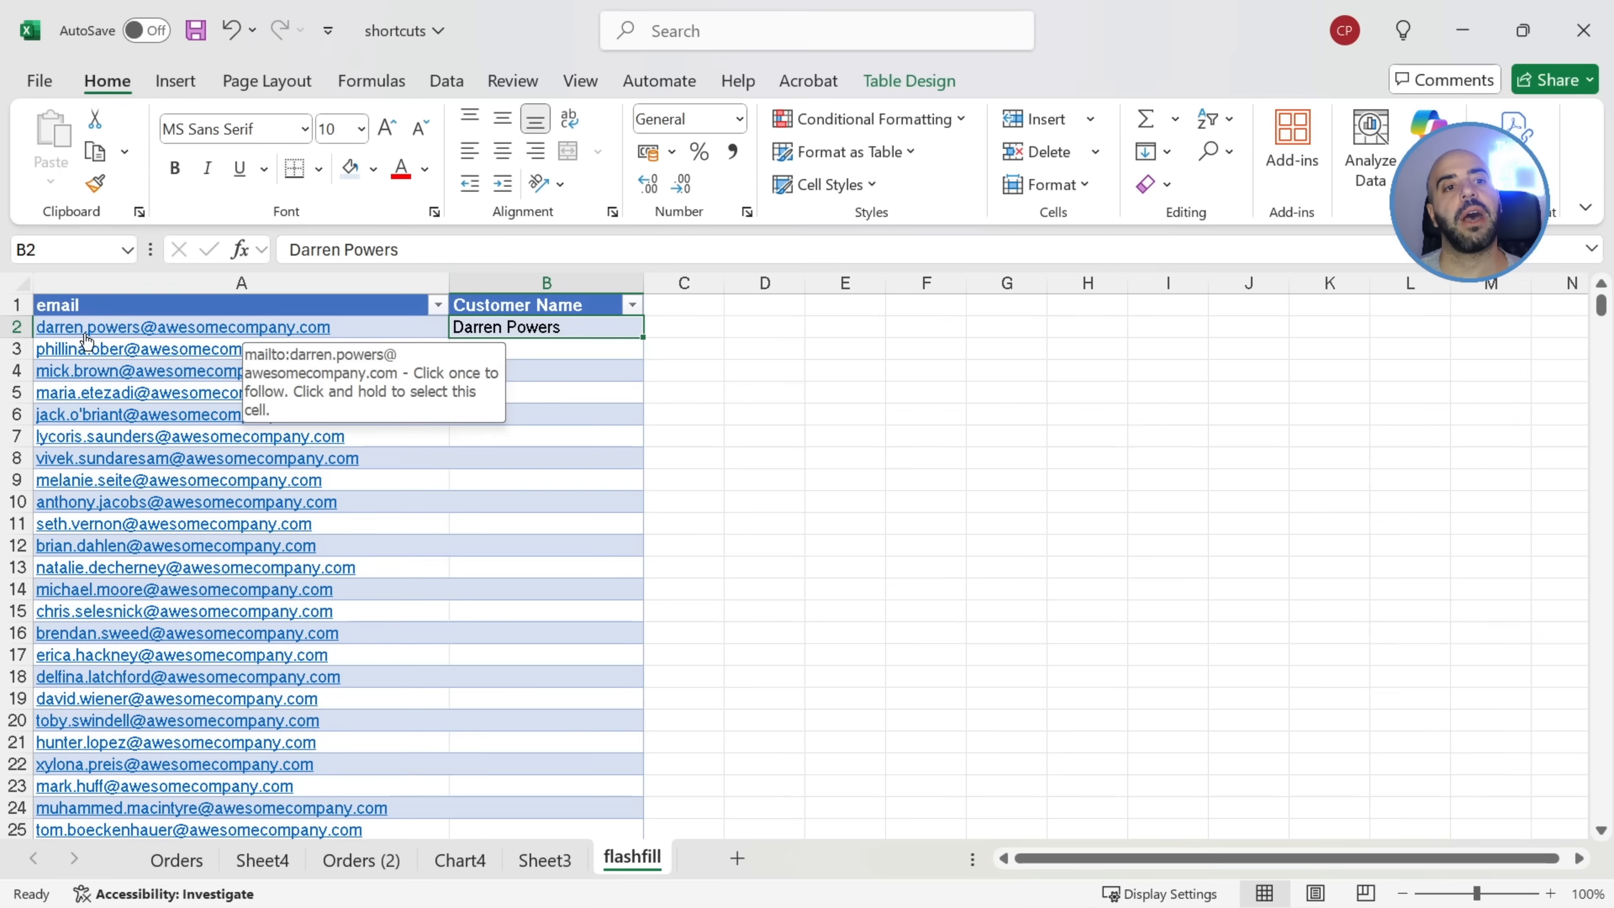
click(573, 350)
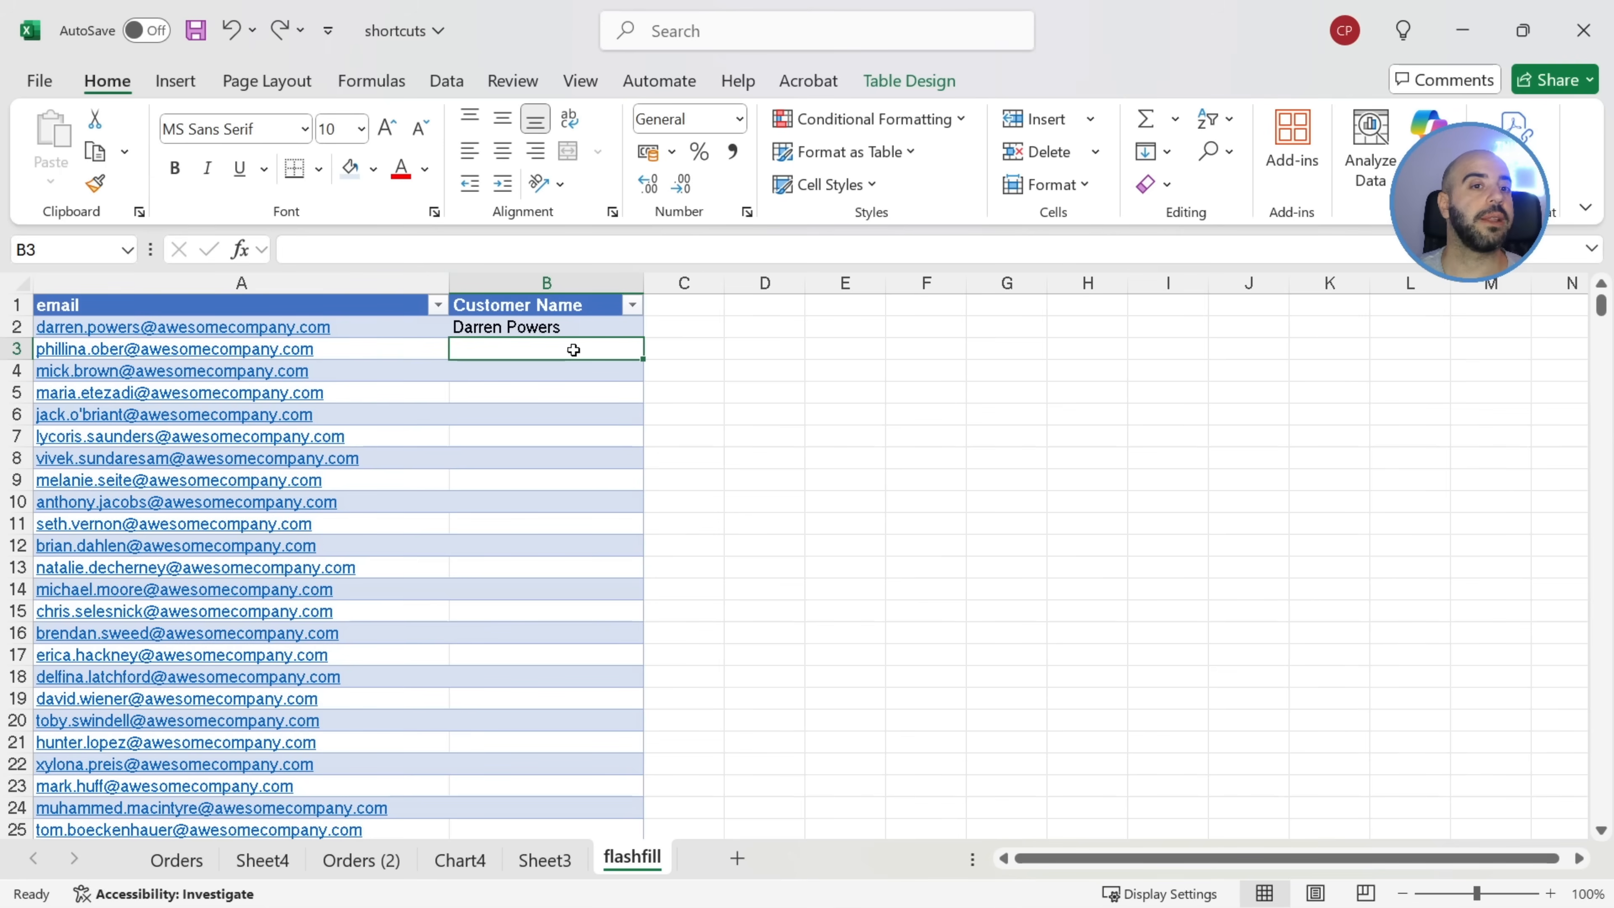
key(ctrl+e)
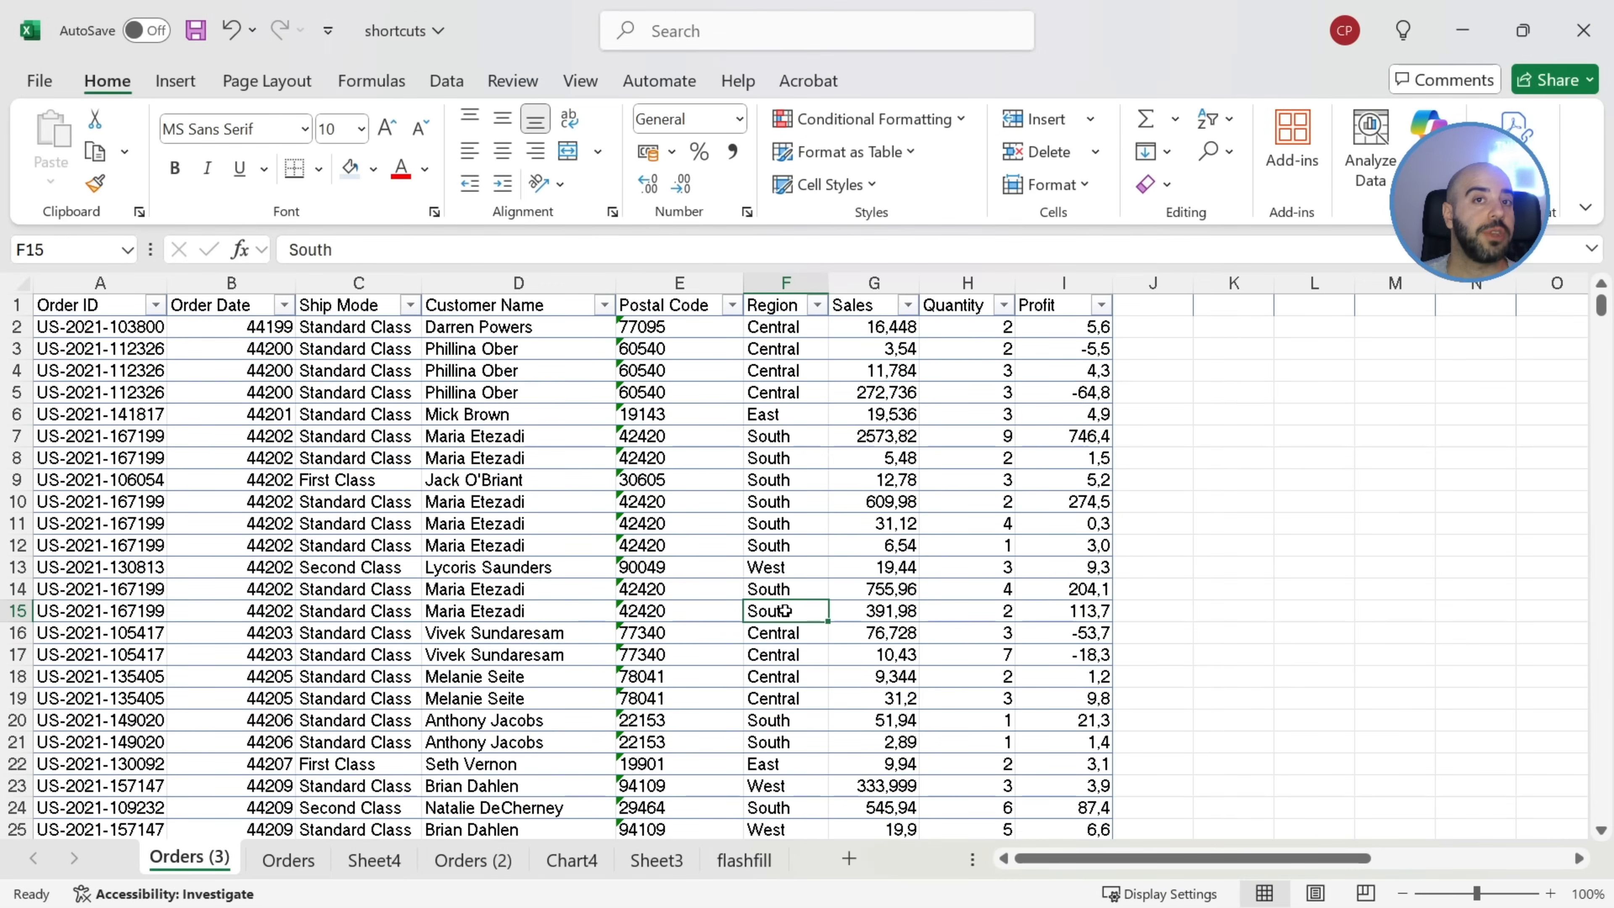
Move the Postal Code column on the Orders (3) sheet between the Order Date and Ship Mode columns
click(689, 414)
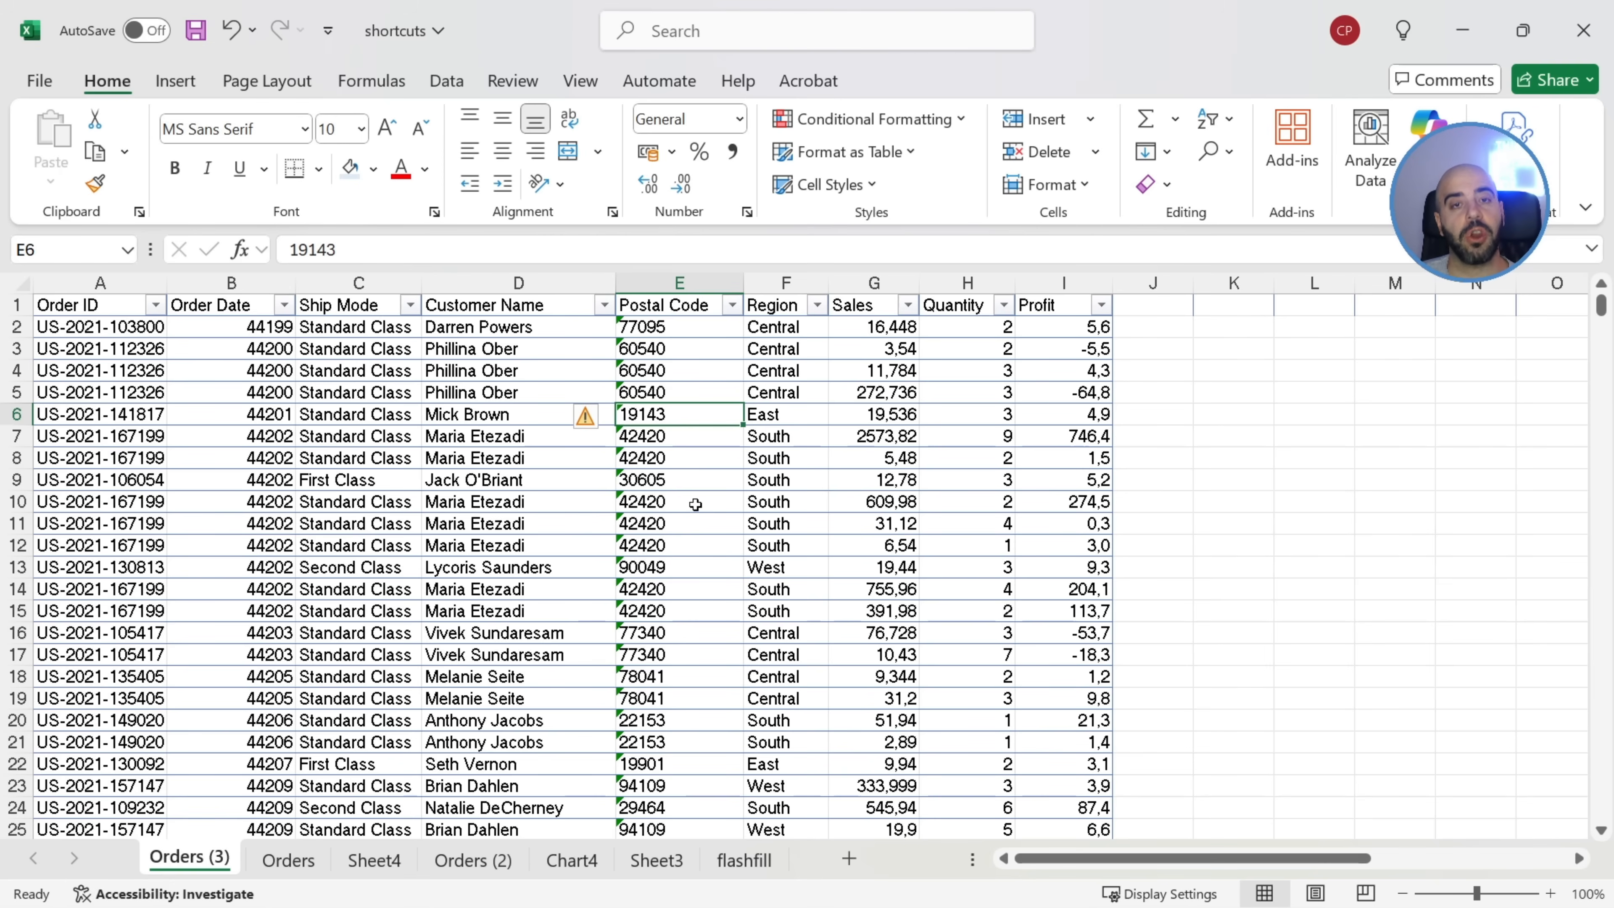
key(ctrl+space)
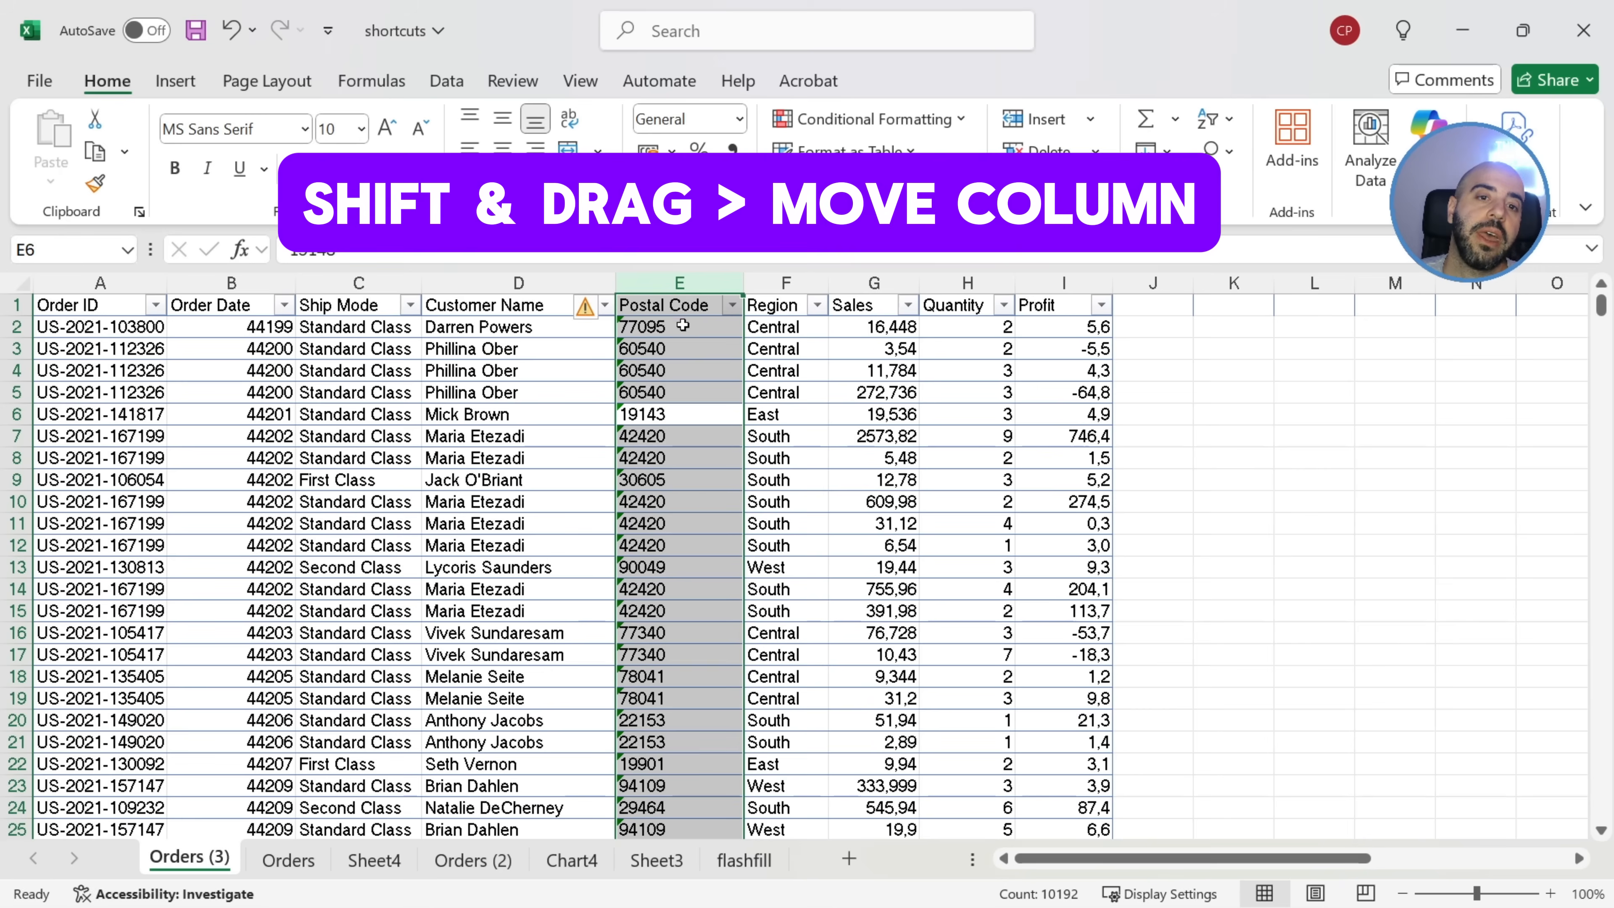
drag(621, 313, 308, 299)
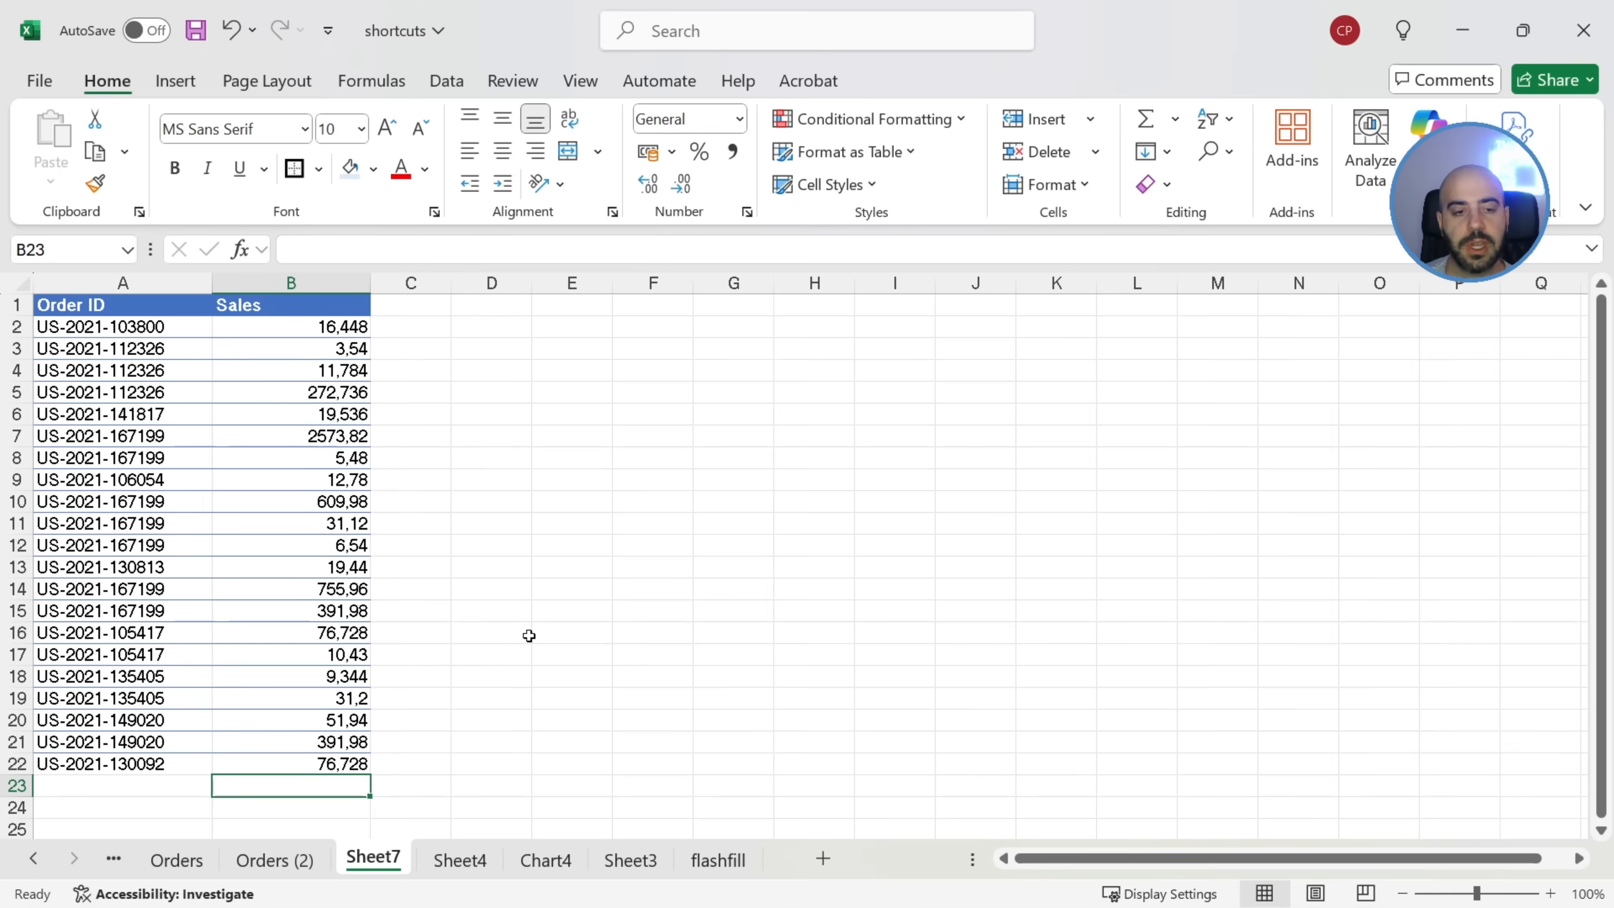
Enter the formula =sum(B2:B22) in cell B23 to total the Sales column
text(=sum)
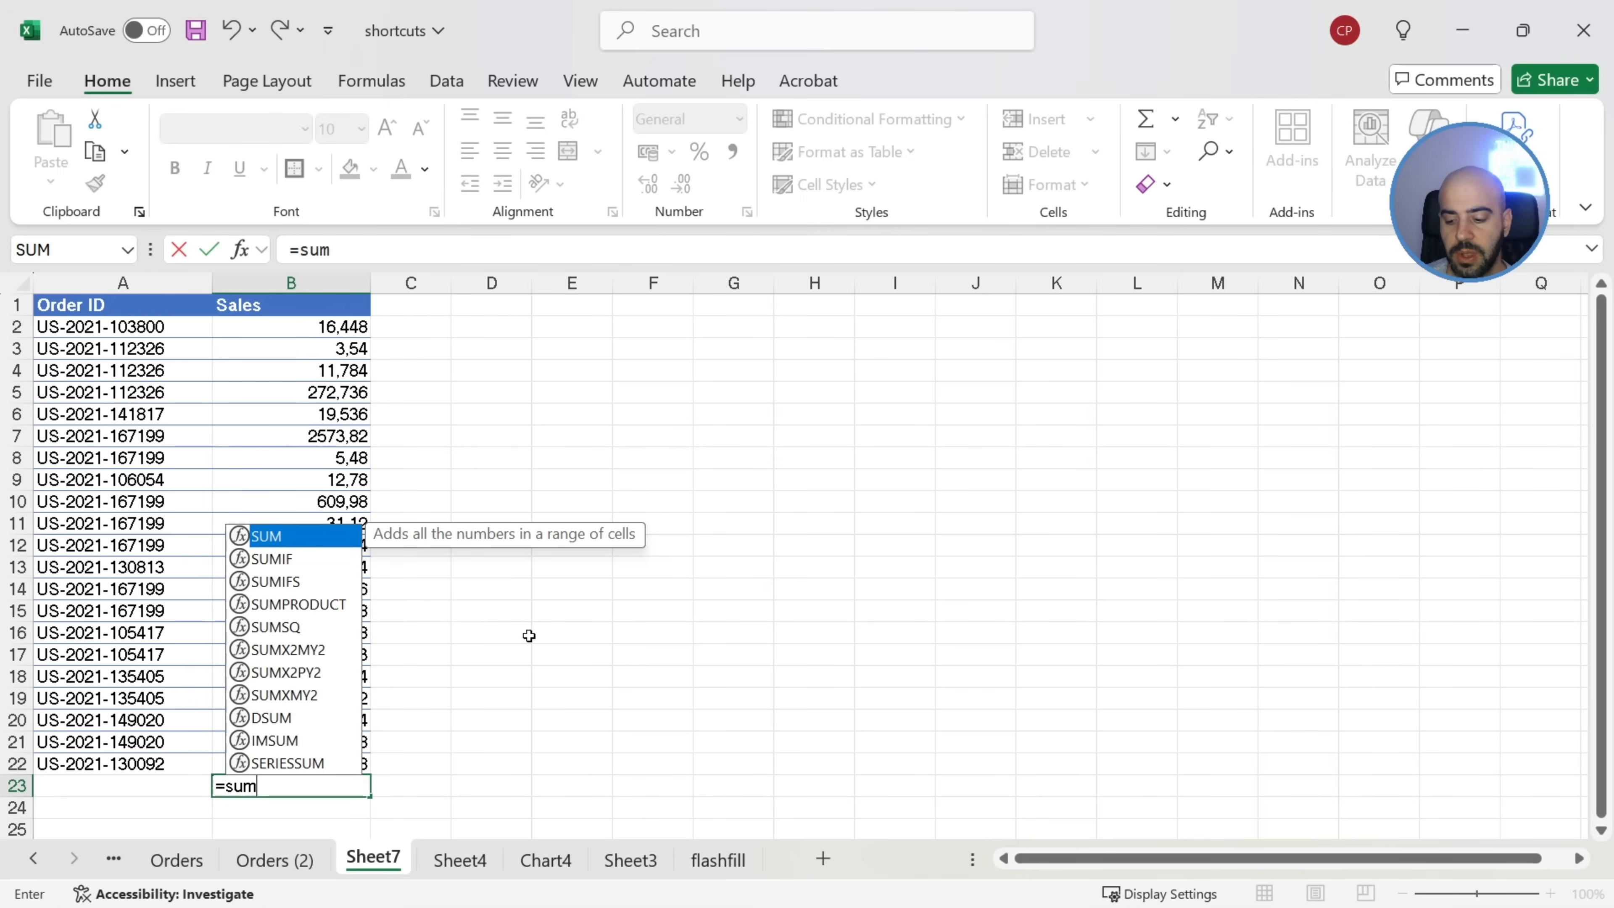
text(()
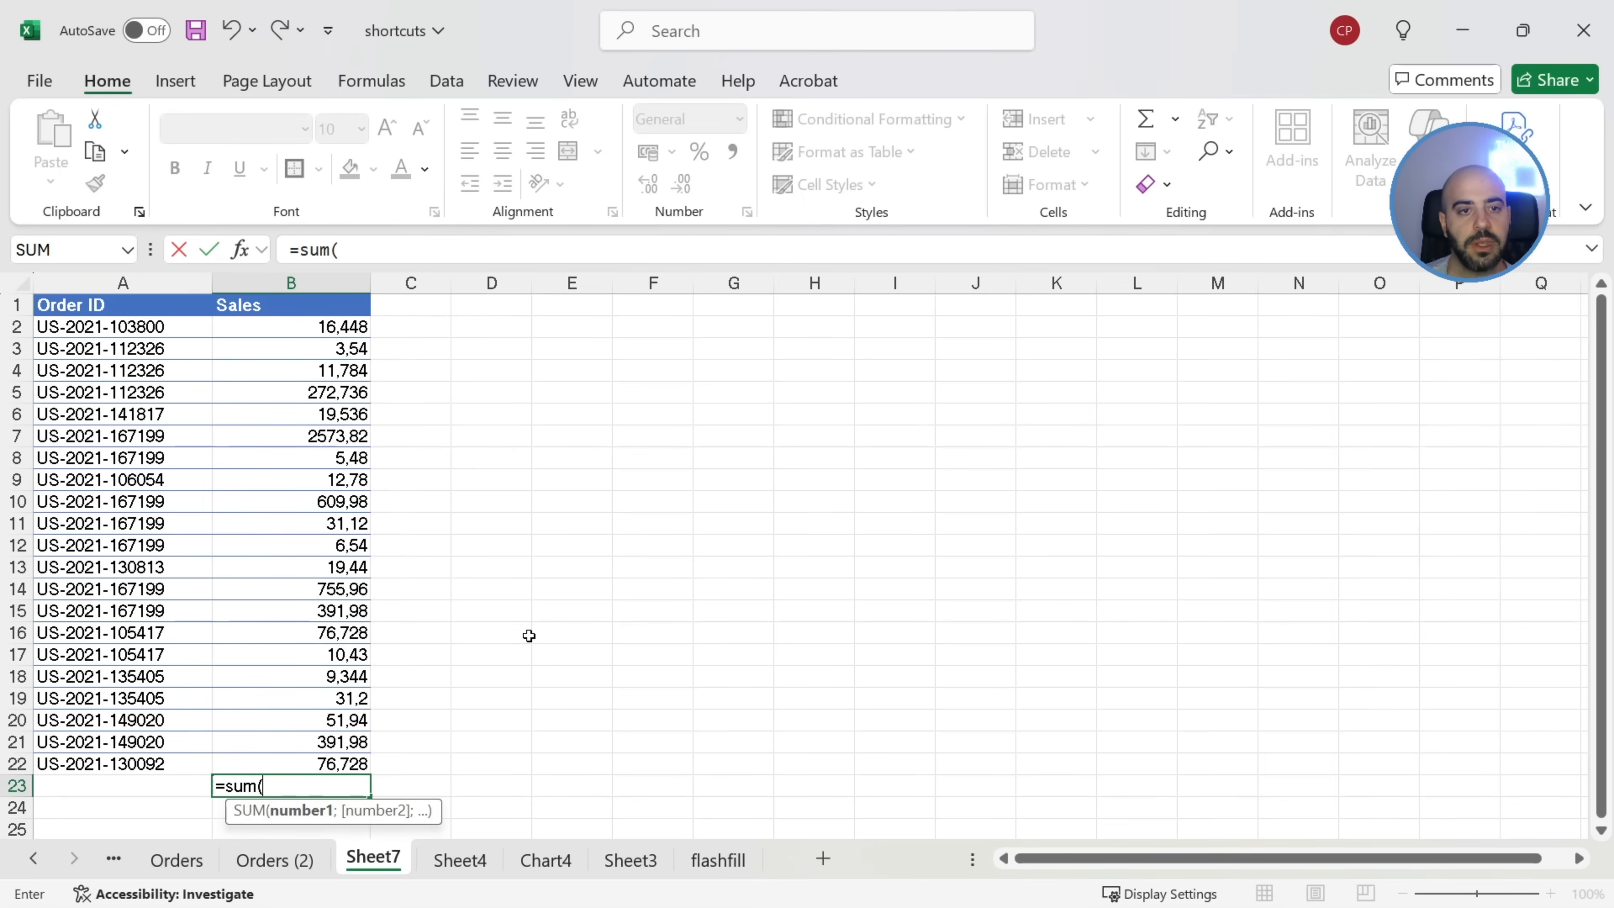
drag(336, 330, 347, 762)
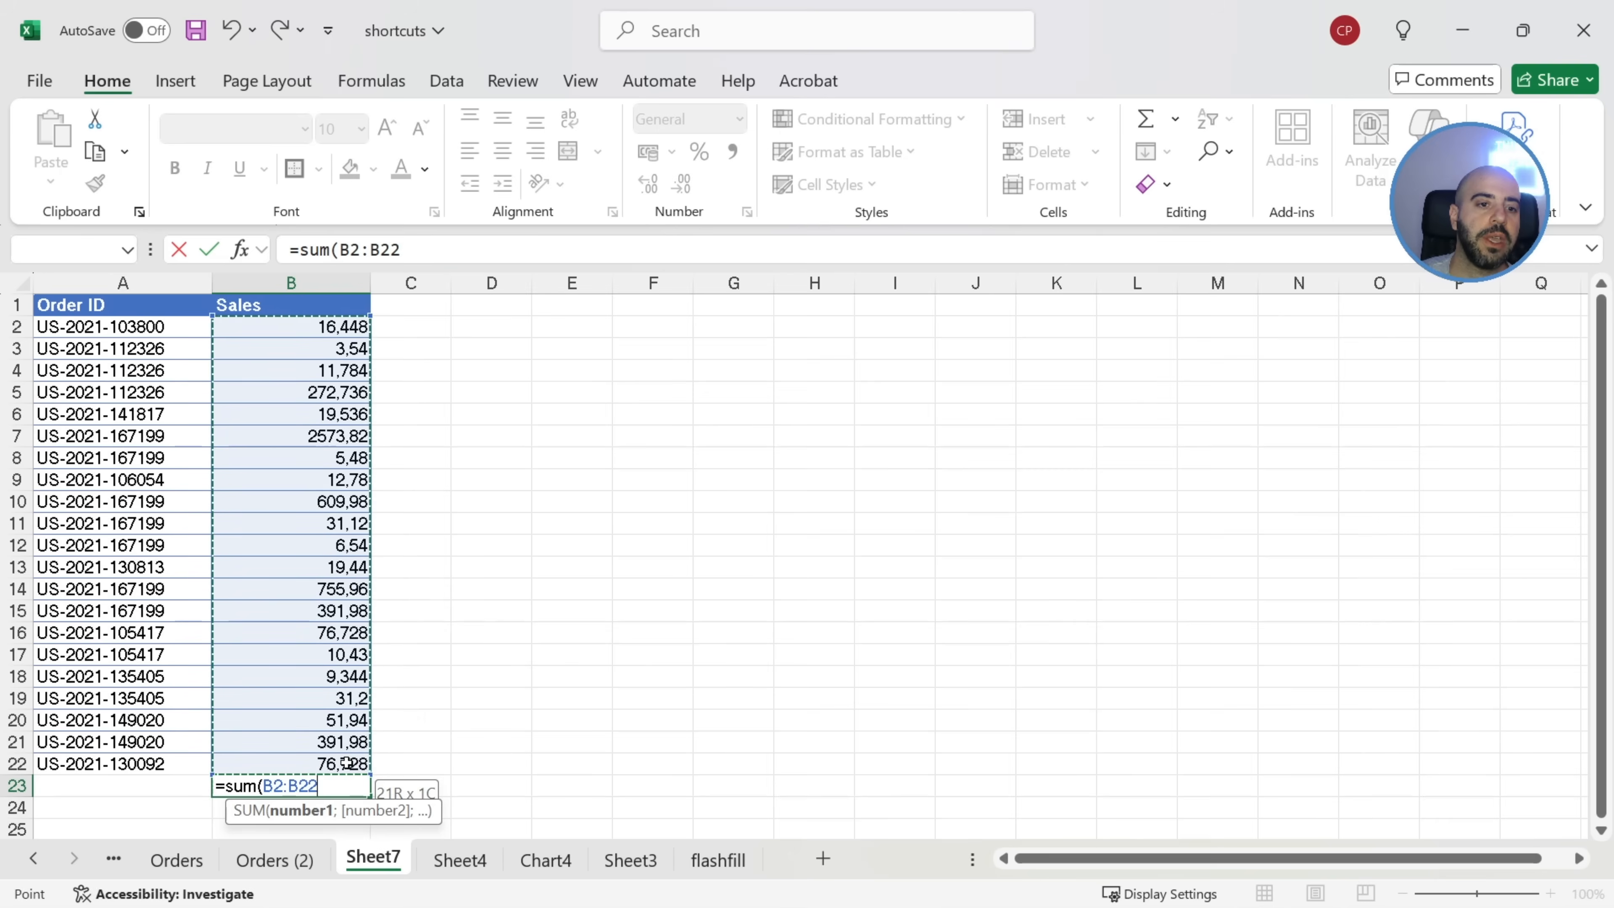
text())
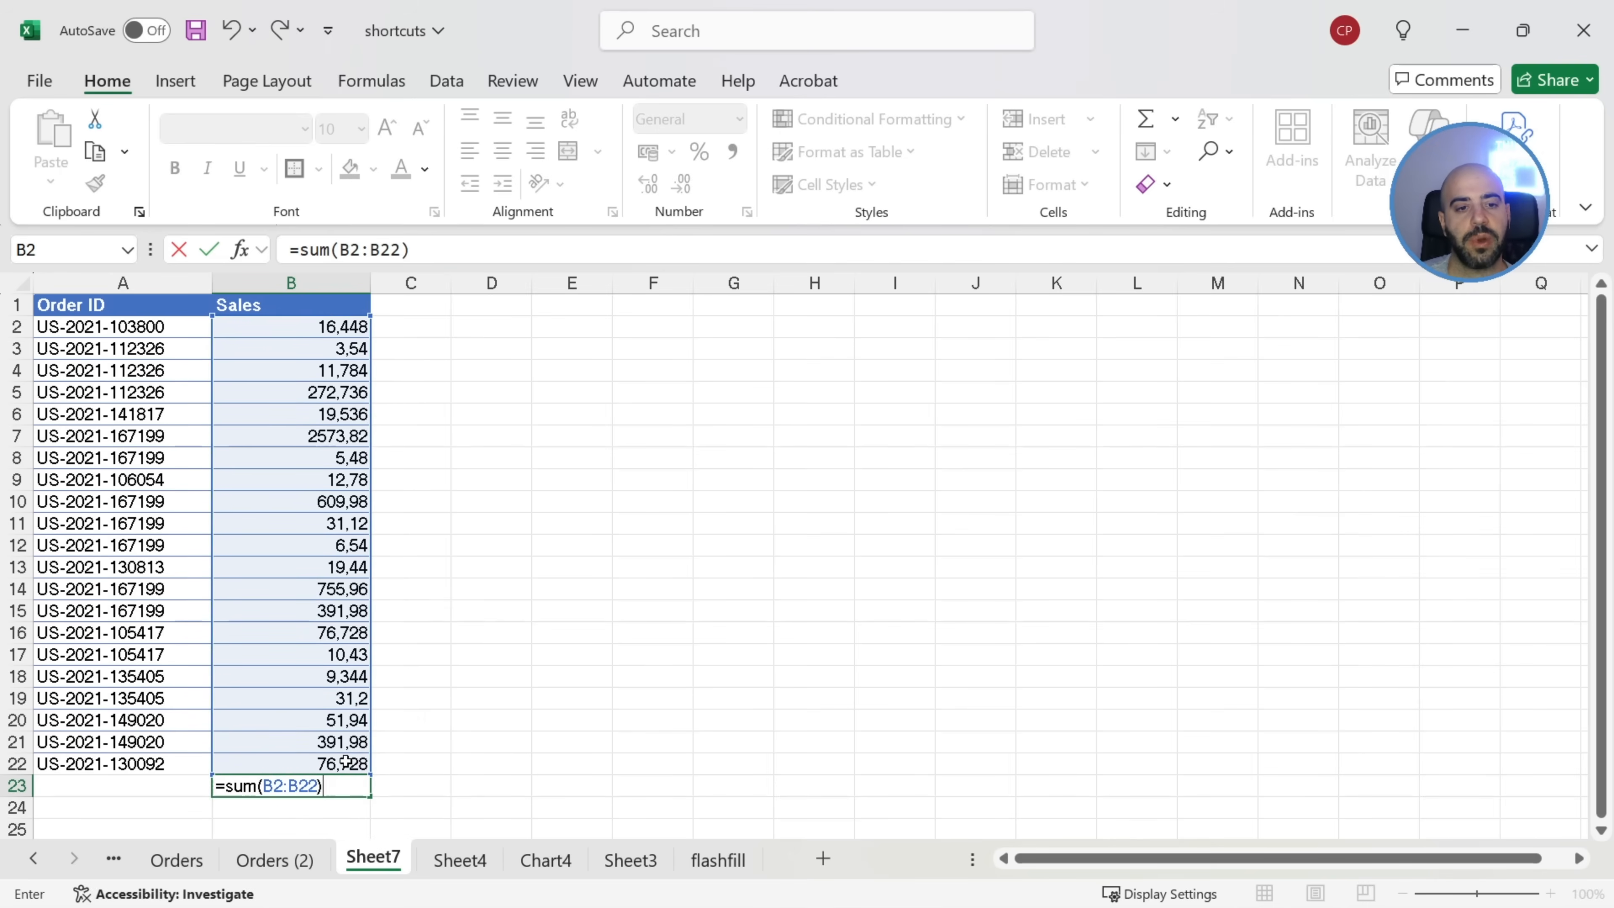
key(Return)
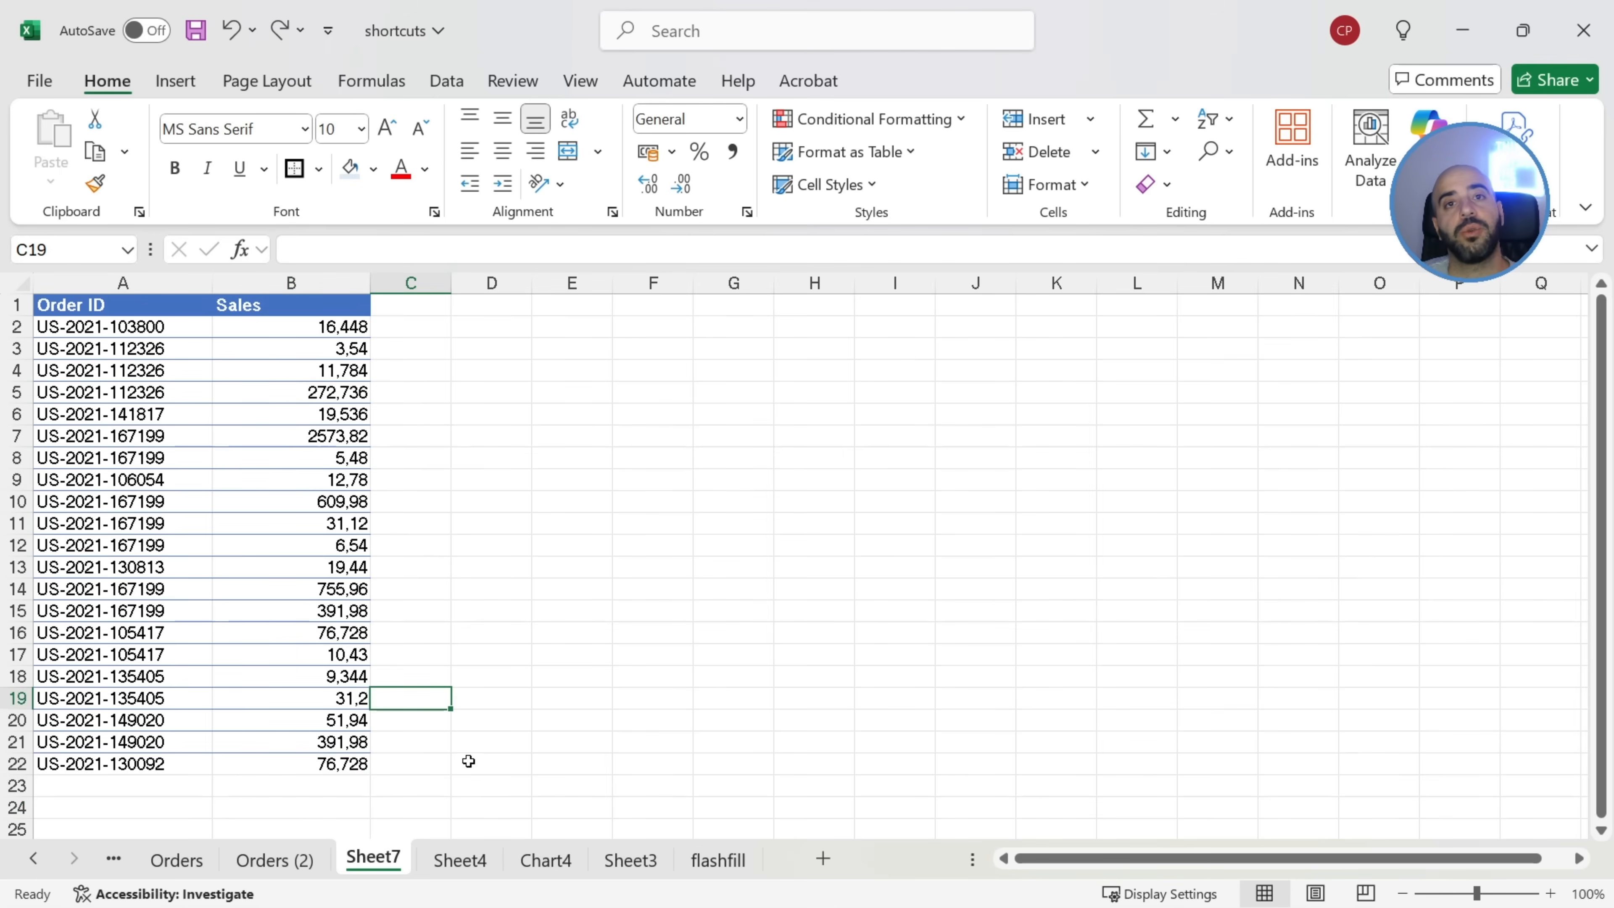
Total the Sales values in B2:B22 with AutoSum
drag(296, 322, 297, 759)
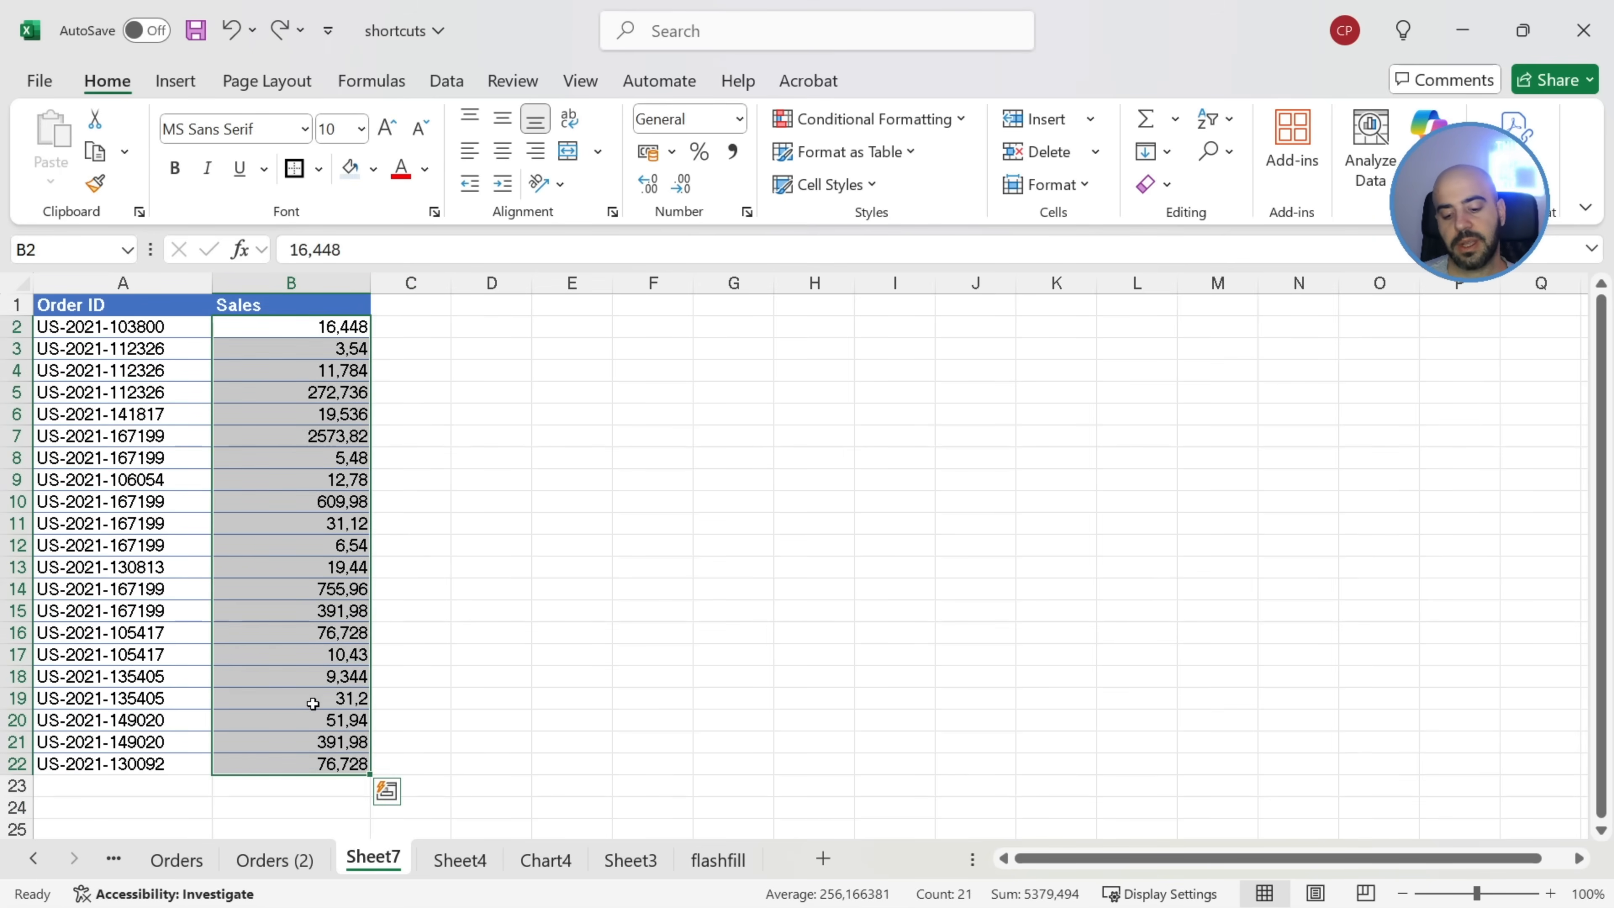
key(alt+equal)
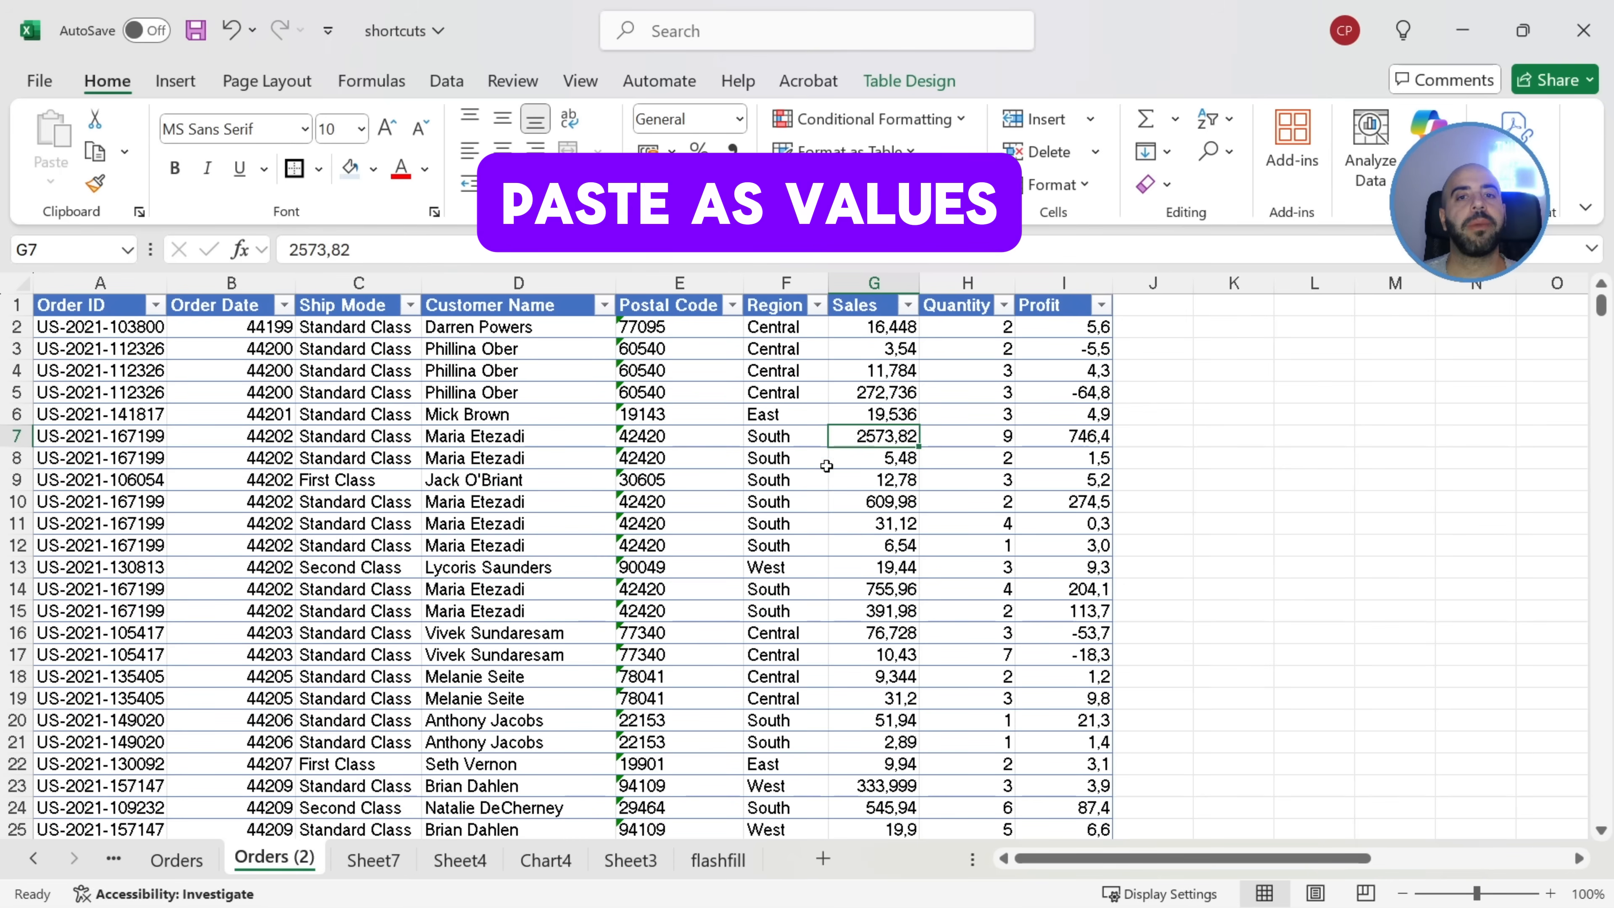
Add a Profit Margin column to the orders table by entering its header in cell J1
click(1139, 306)
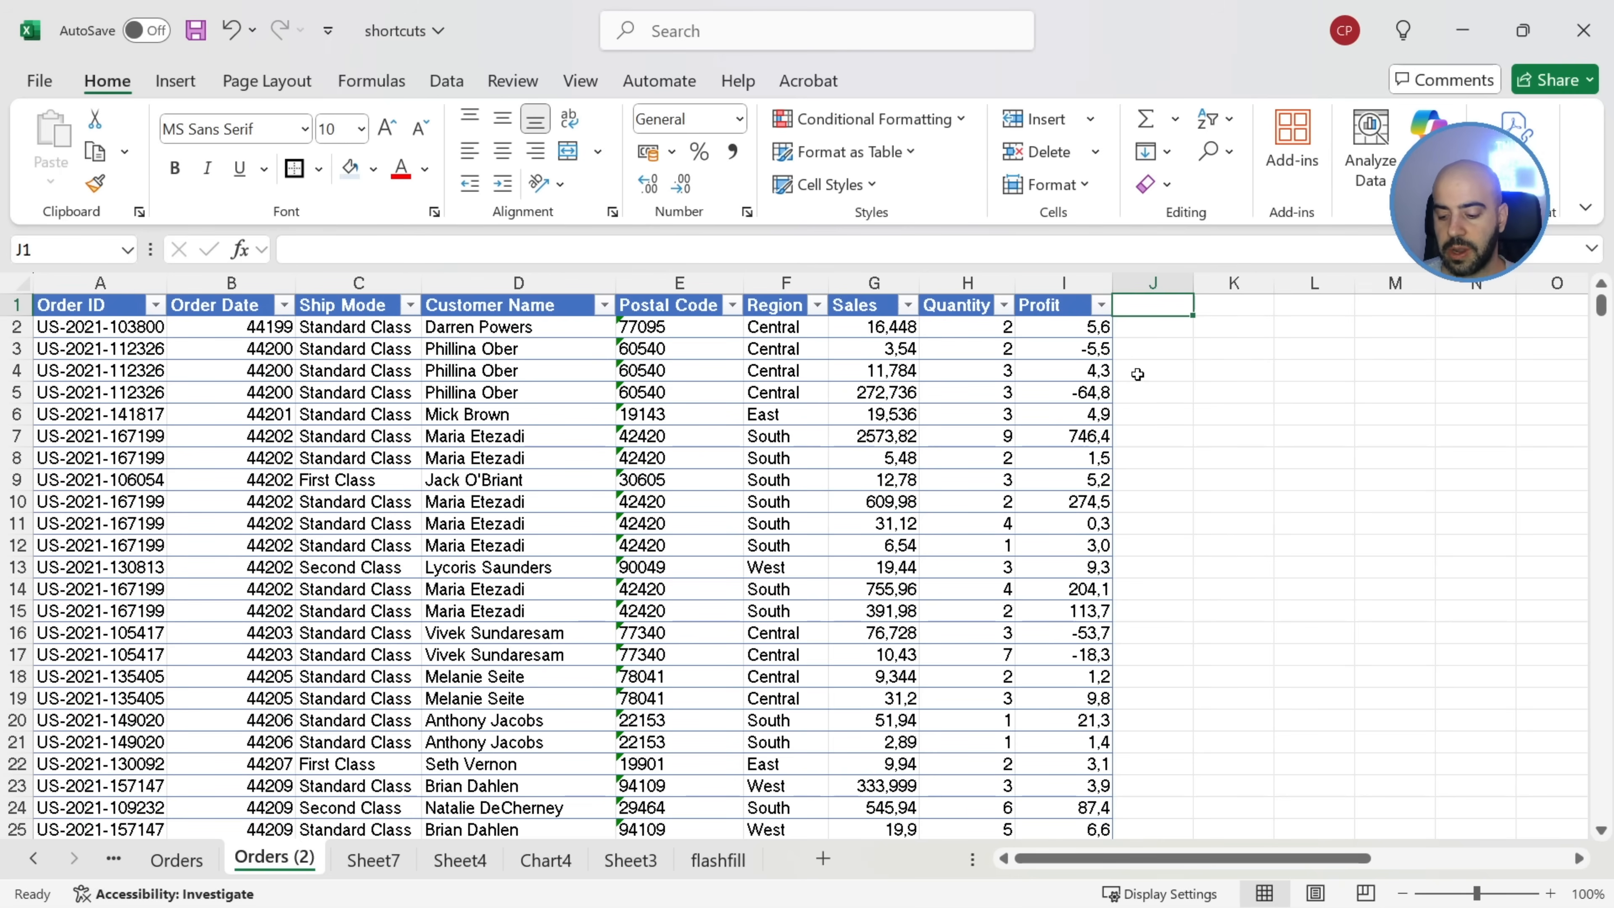
text(Profit Mari)
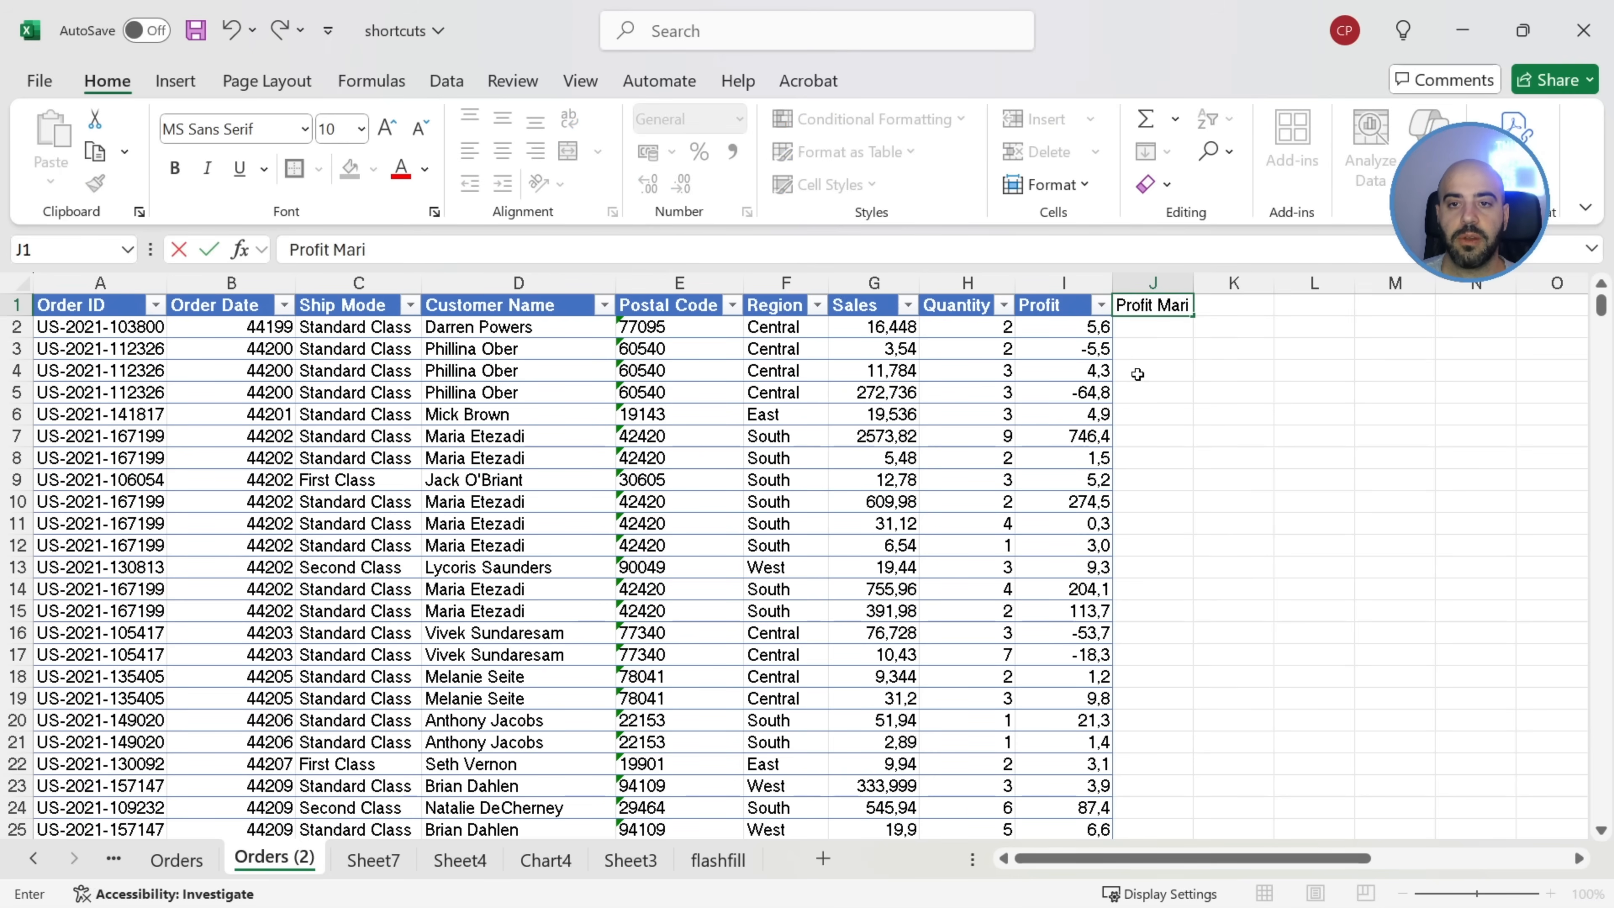
text(gin)
key(Return)
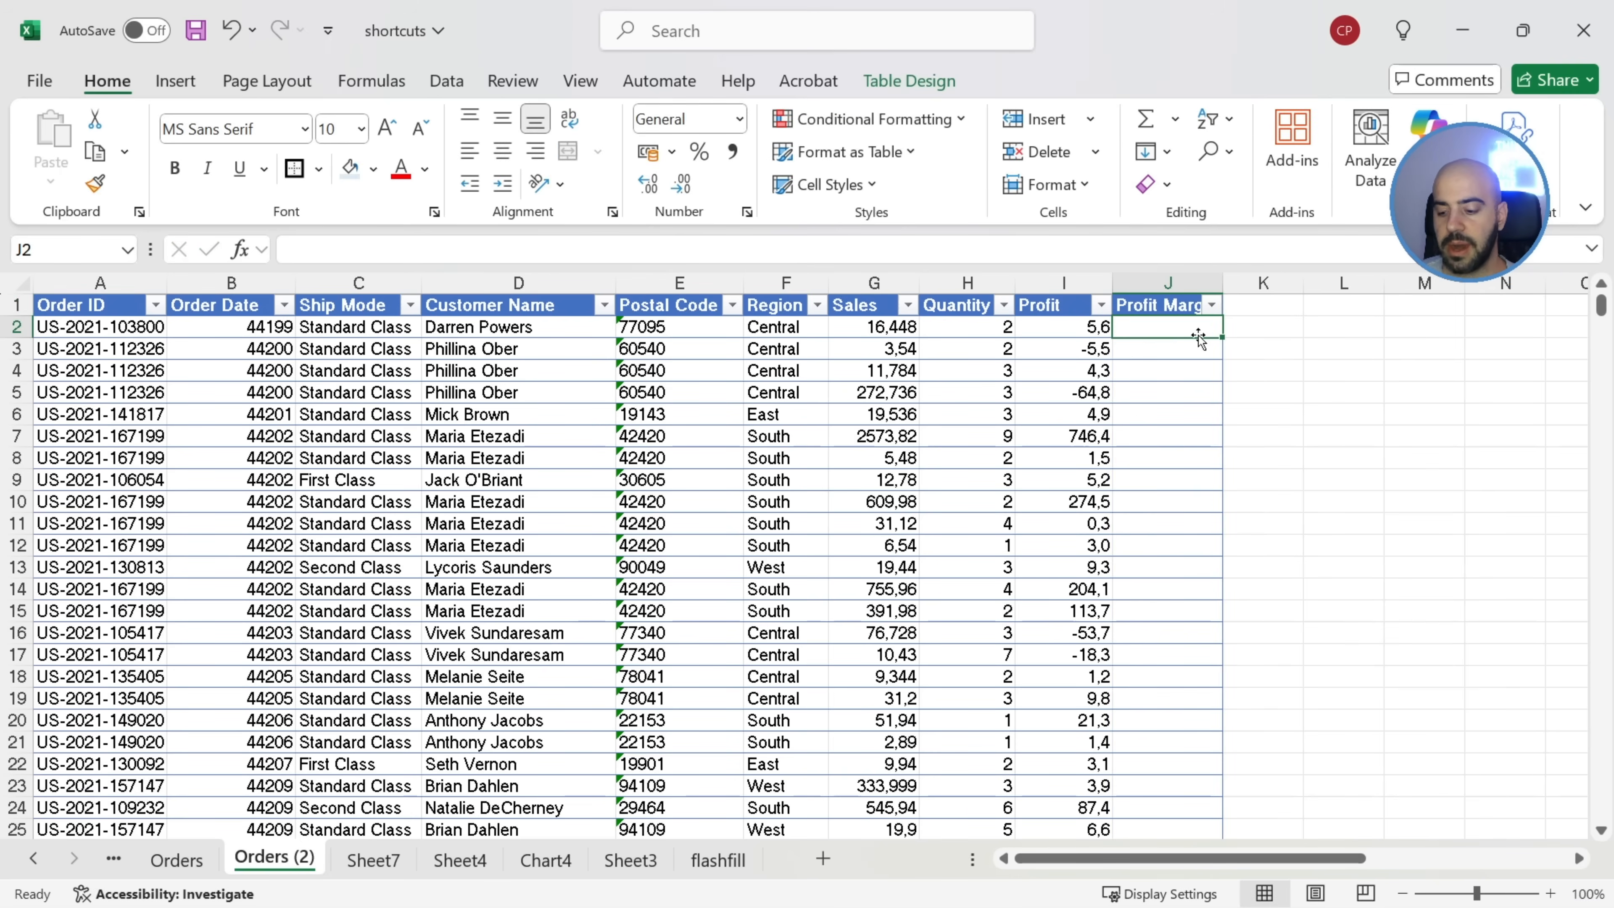
text(=)
click(1077, 327)
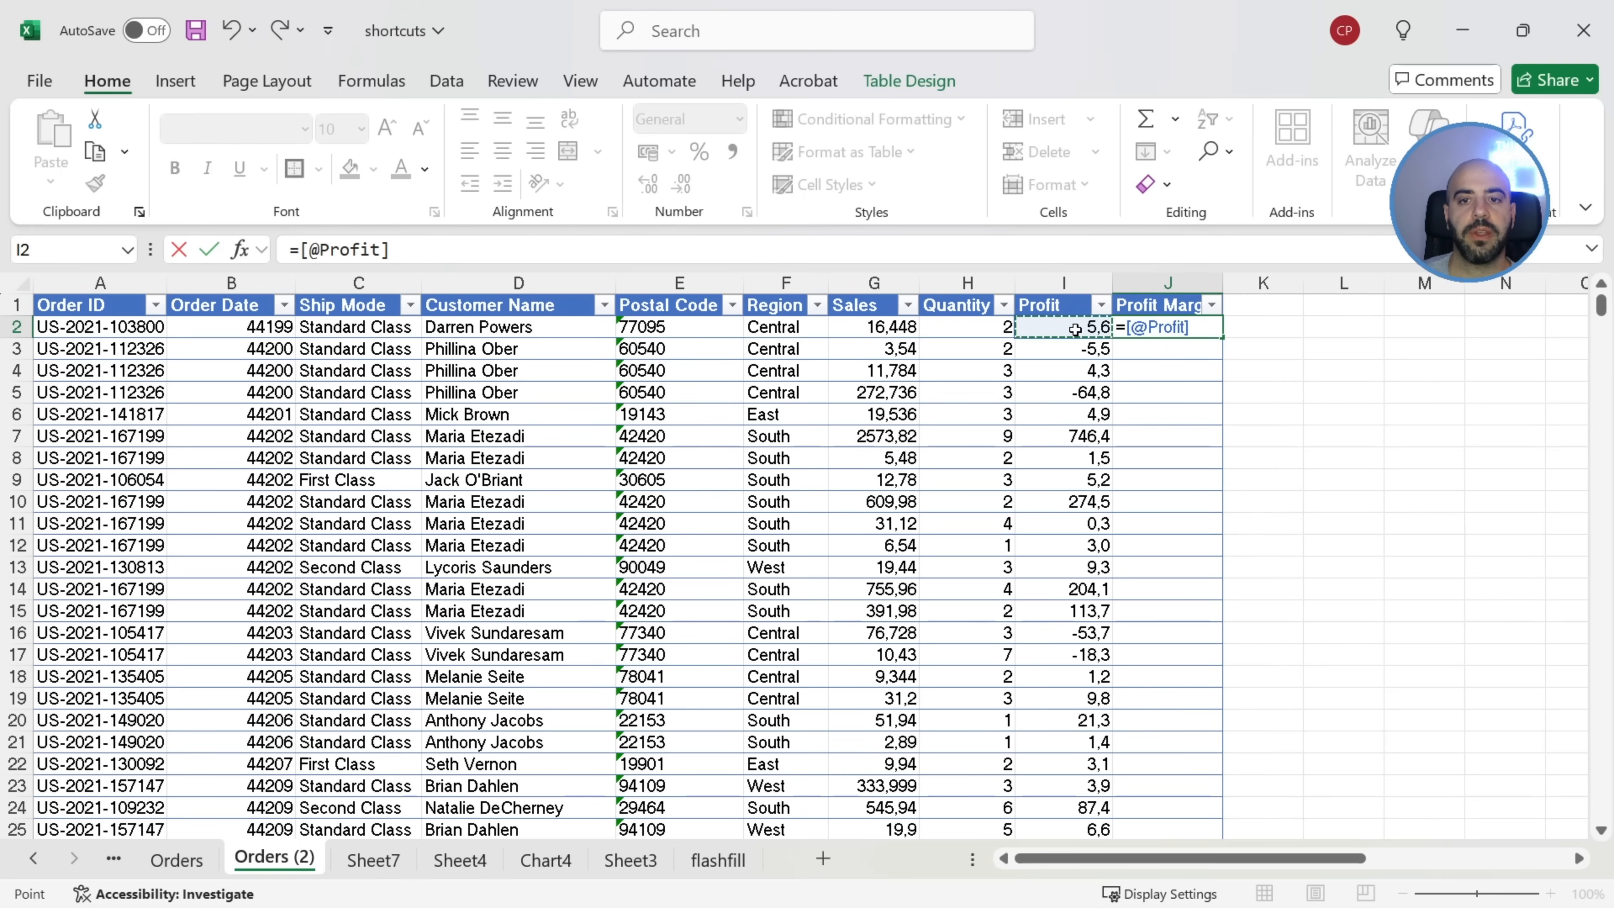
text(/)
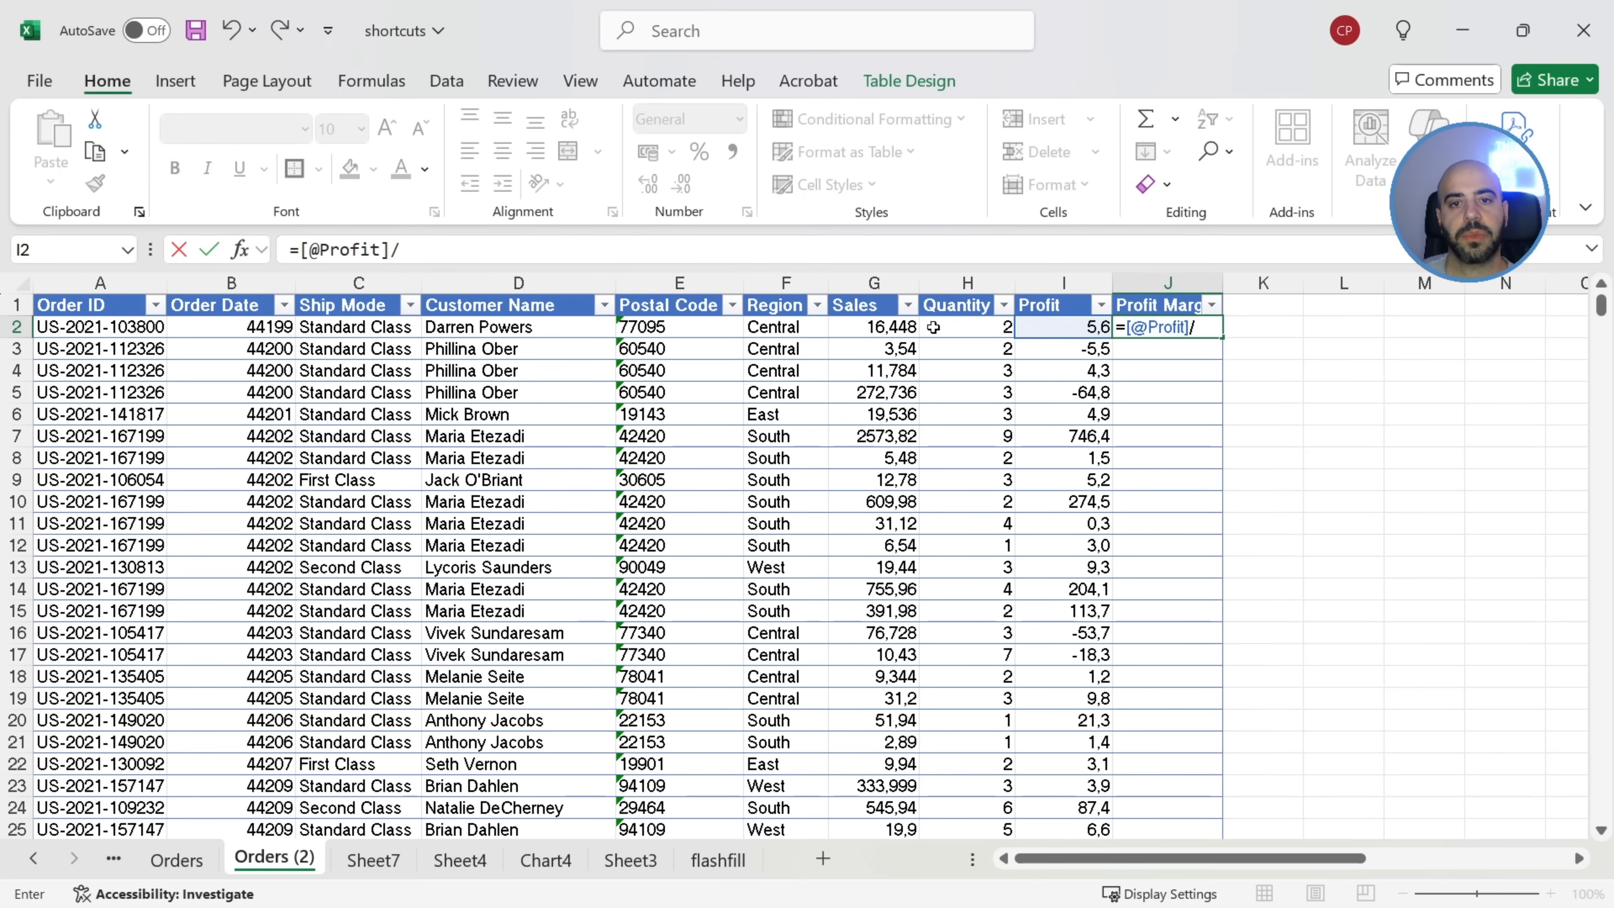
click(901, 327)
key(Return)
click(1271, 379)
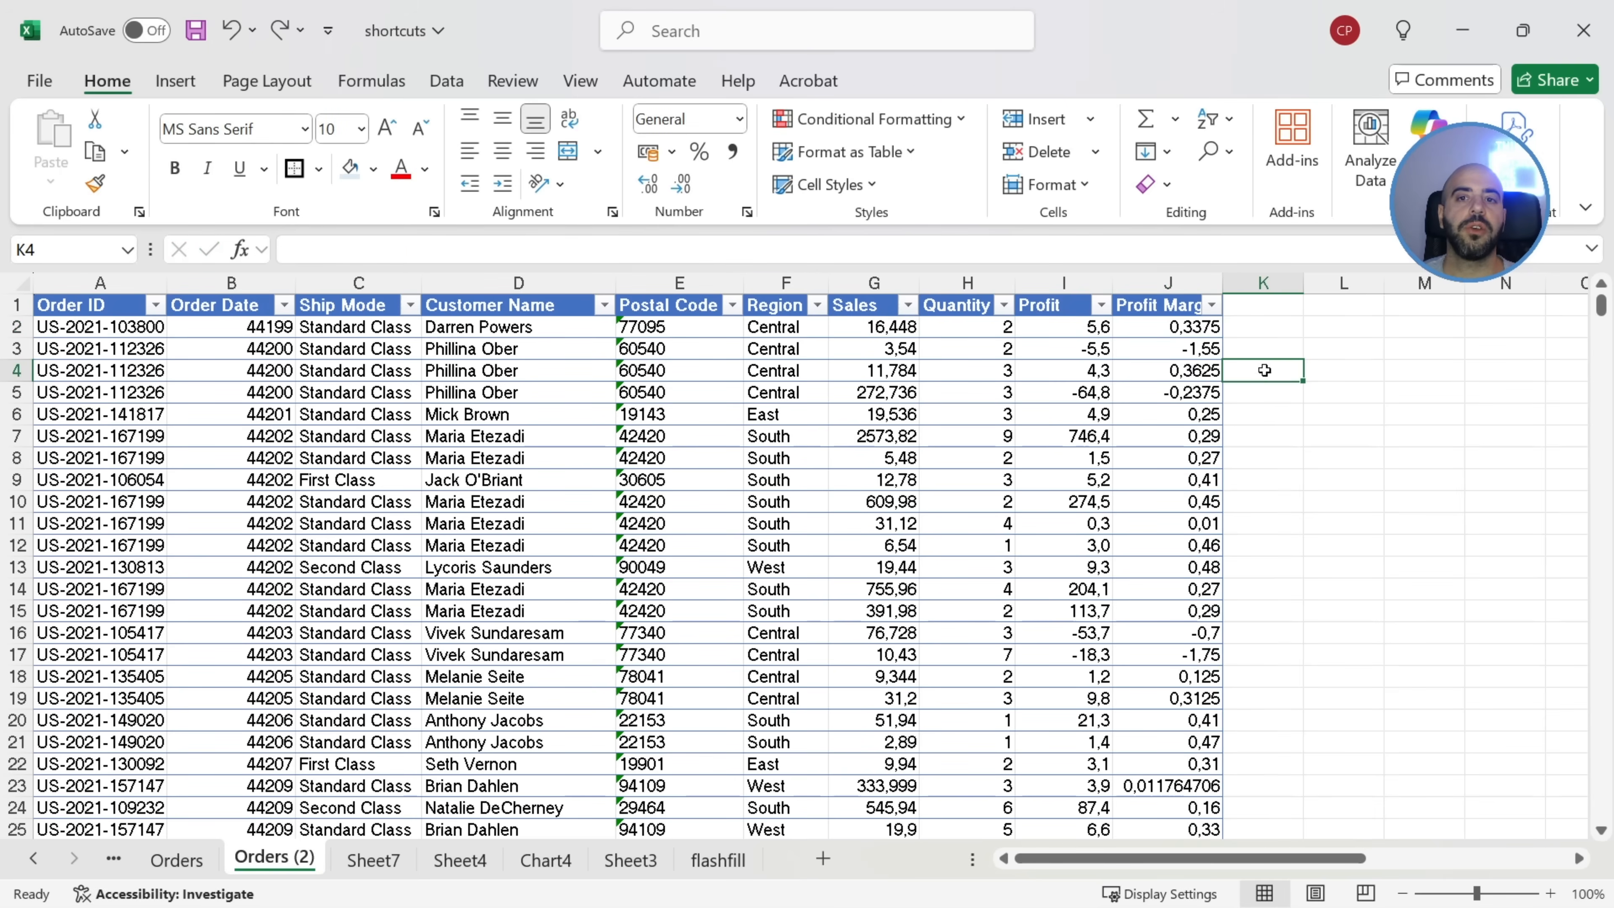
Format the Profit Margin column as percentages and check the formula behind cell J5
click(1169, 281)
click(699, 152)
drag(1188, 392, 1175, 687)
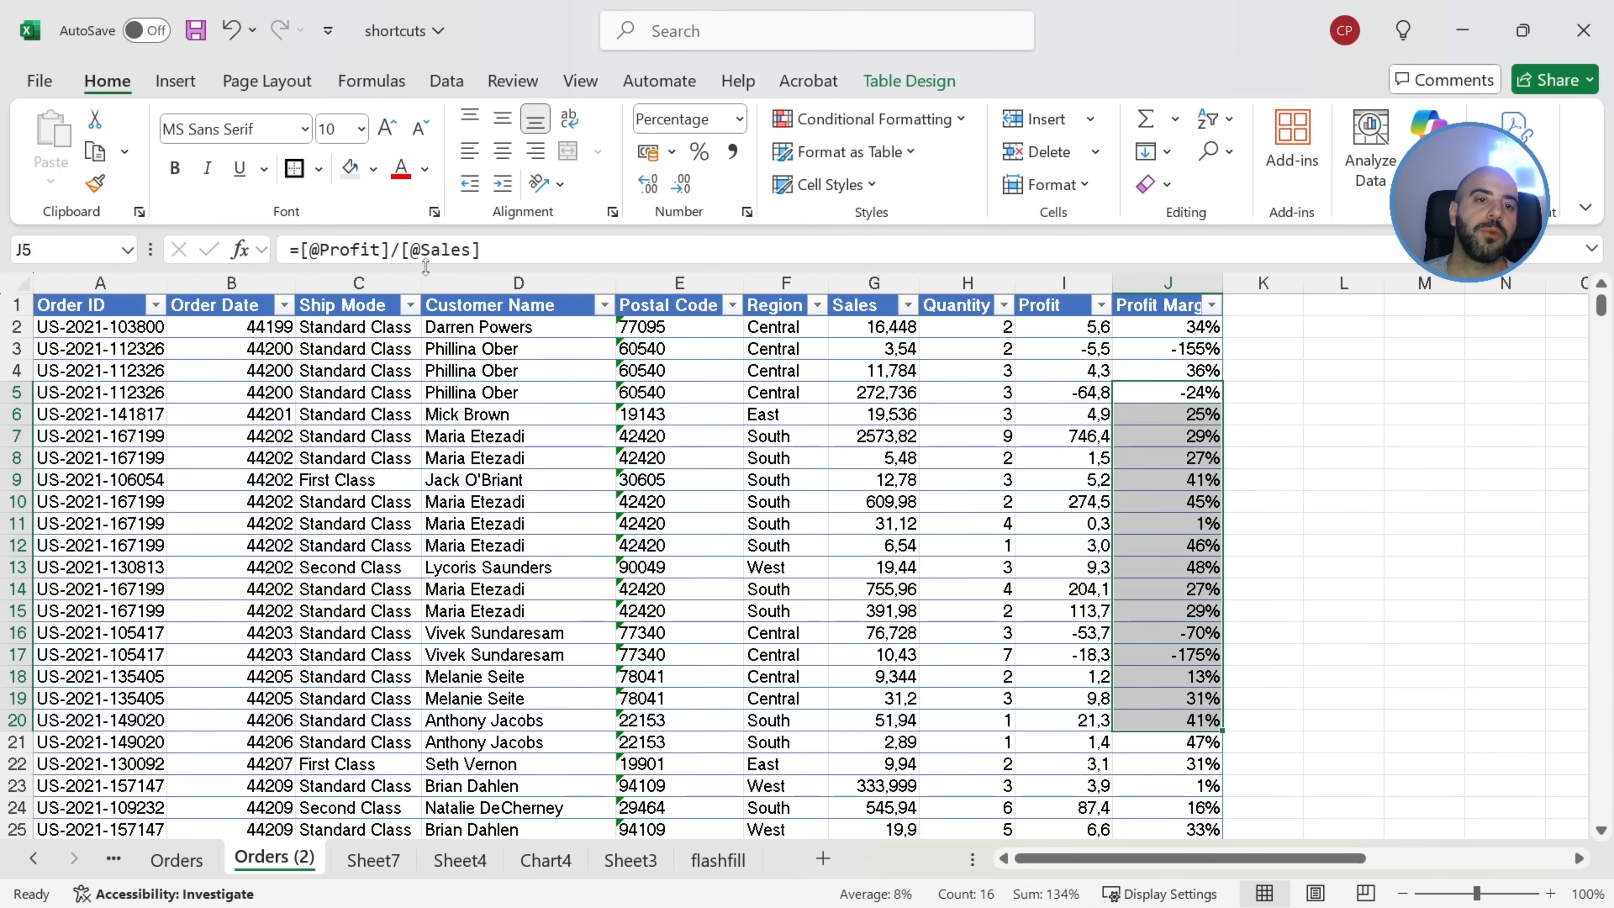
key(F2)
key(shift+Home)
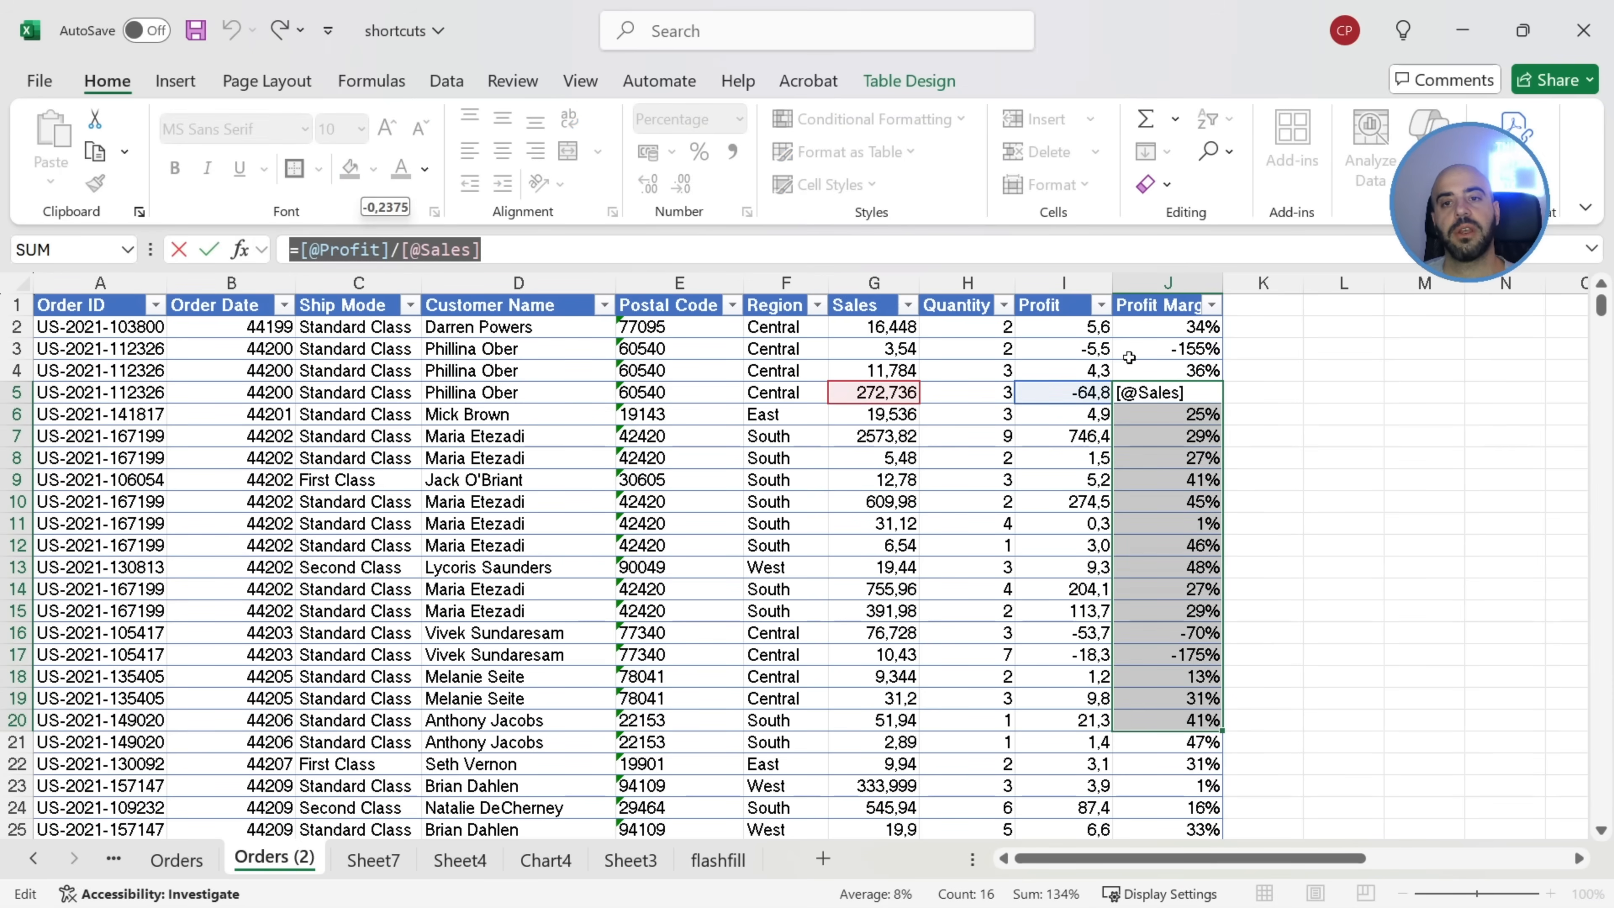
key(Escape)
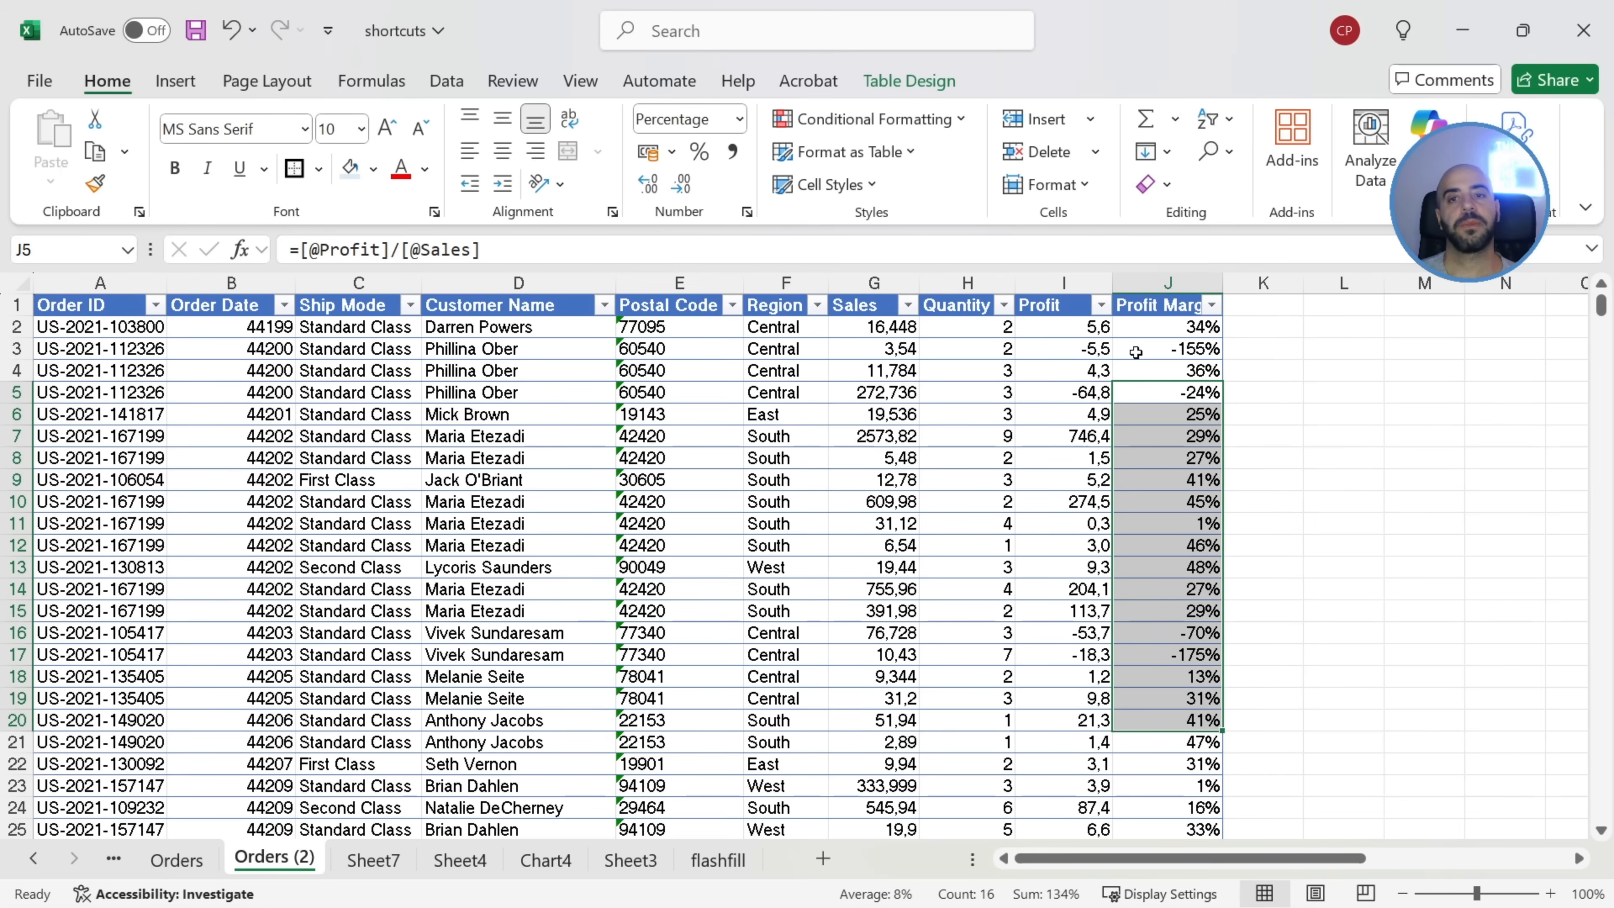
Copy the Order ID, Sales, Quantity and Profit Margin columns and paste them as values into a new sheet
key(ctrl+Home)
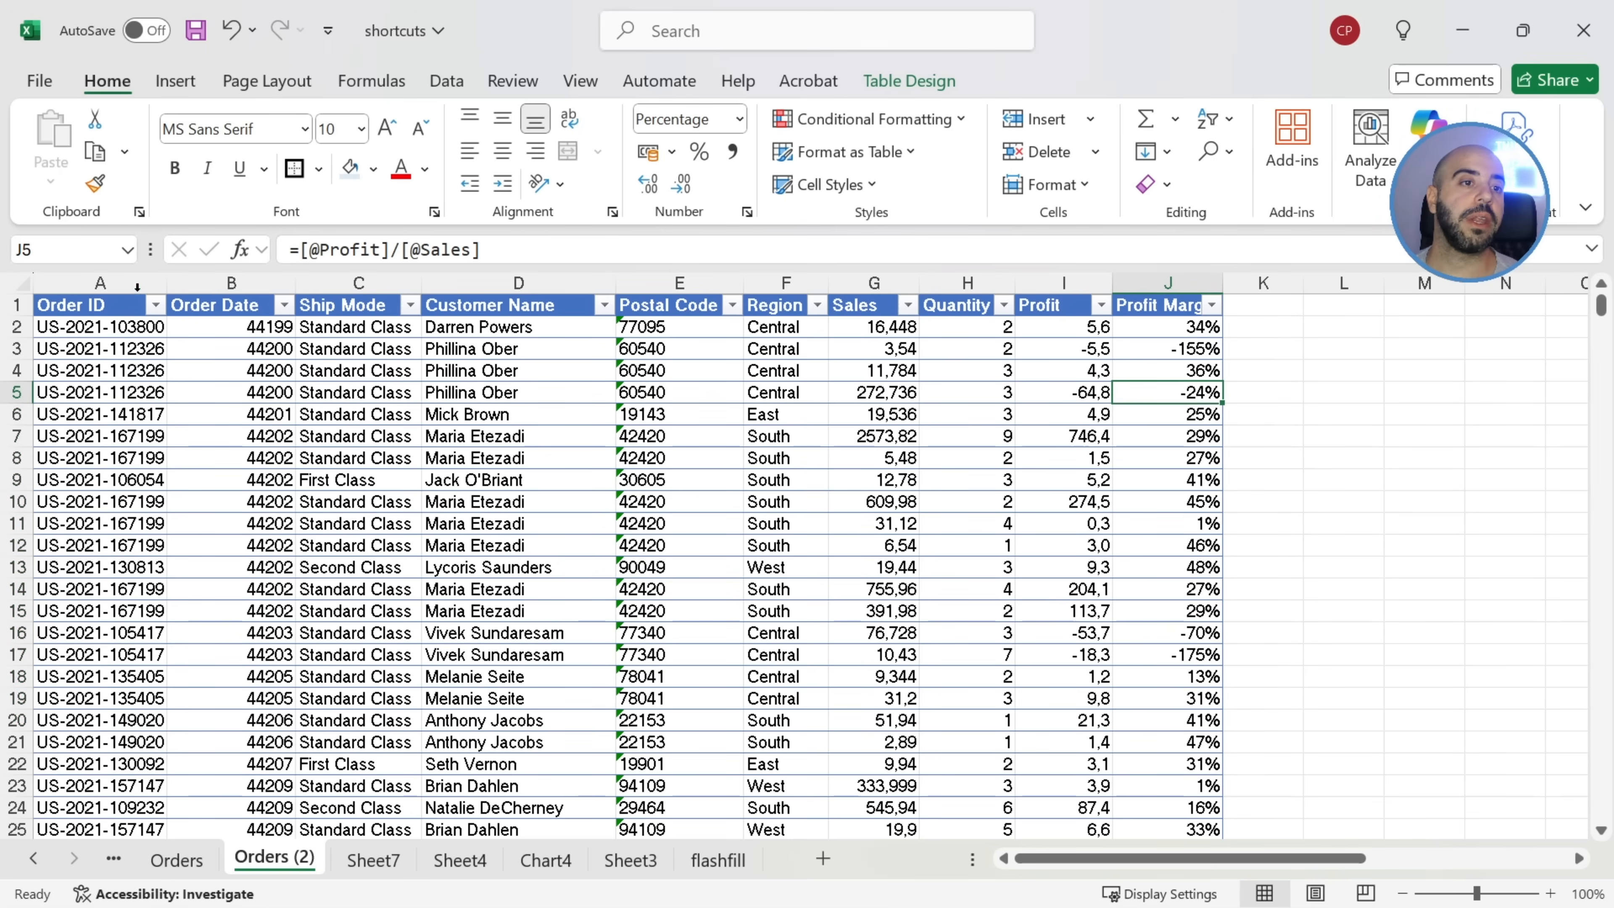
key(ctrl+shift+Down)
ctrl+click(874, 282)
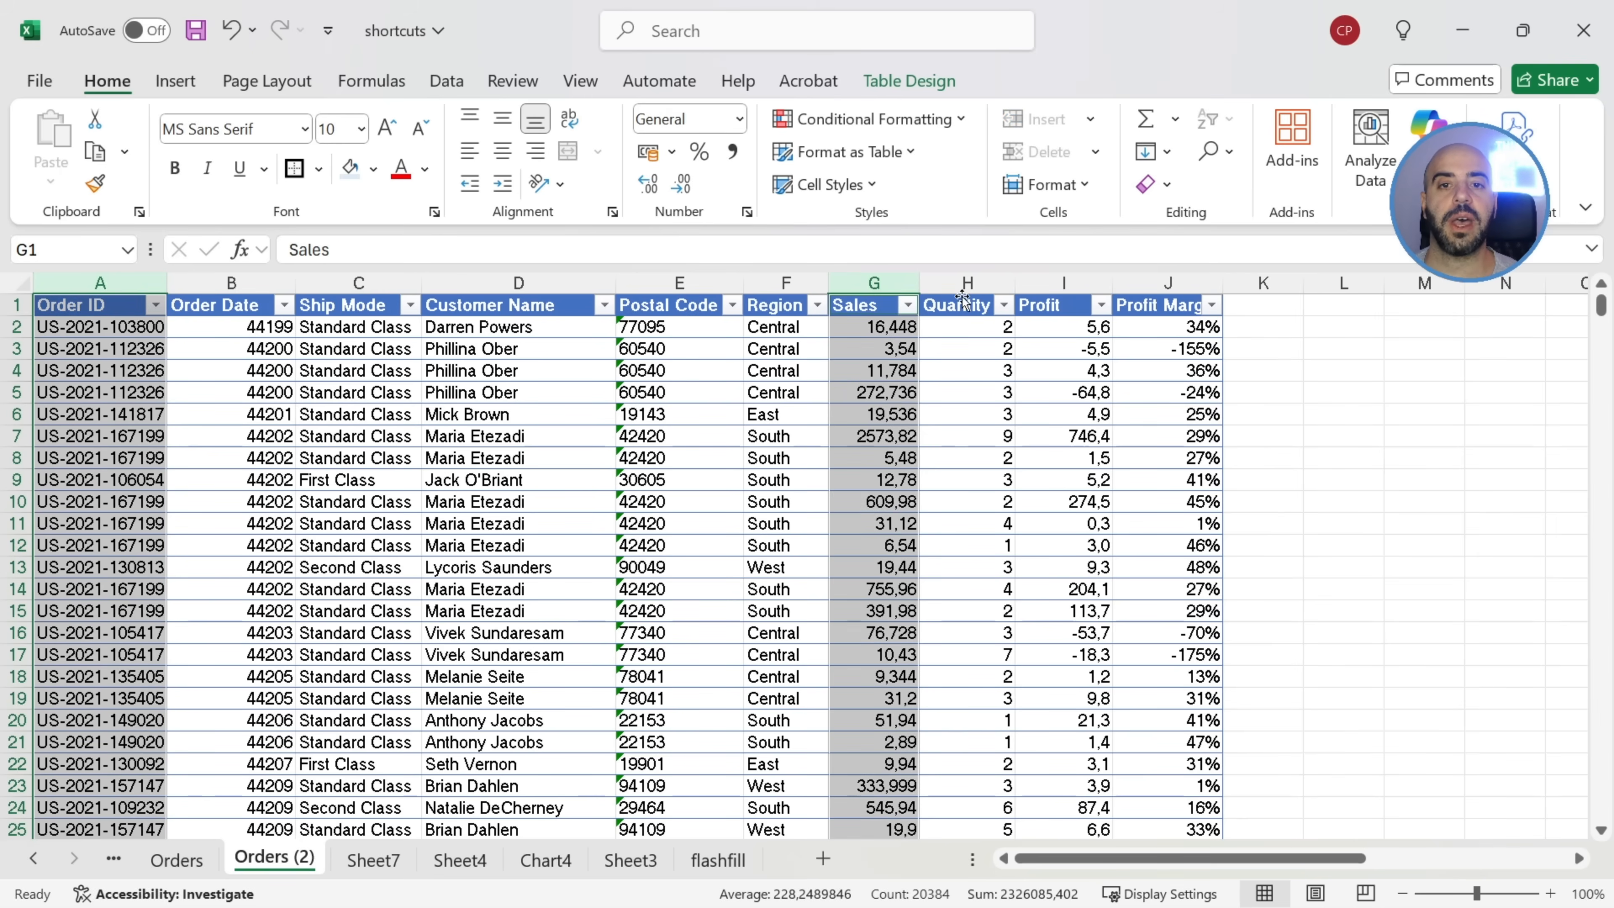
ctrl+click(967, 283)
ctrl+click(1132, 284)
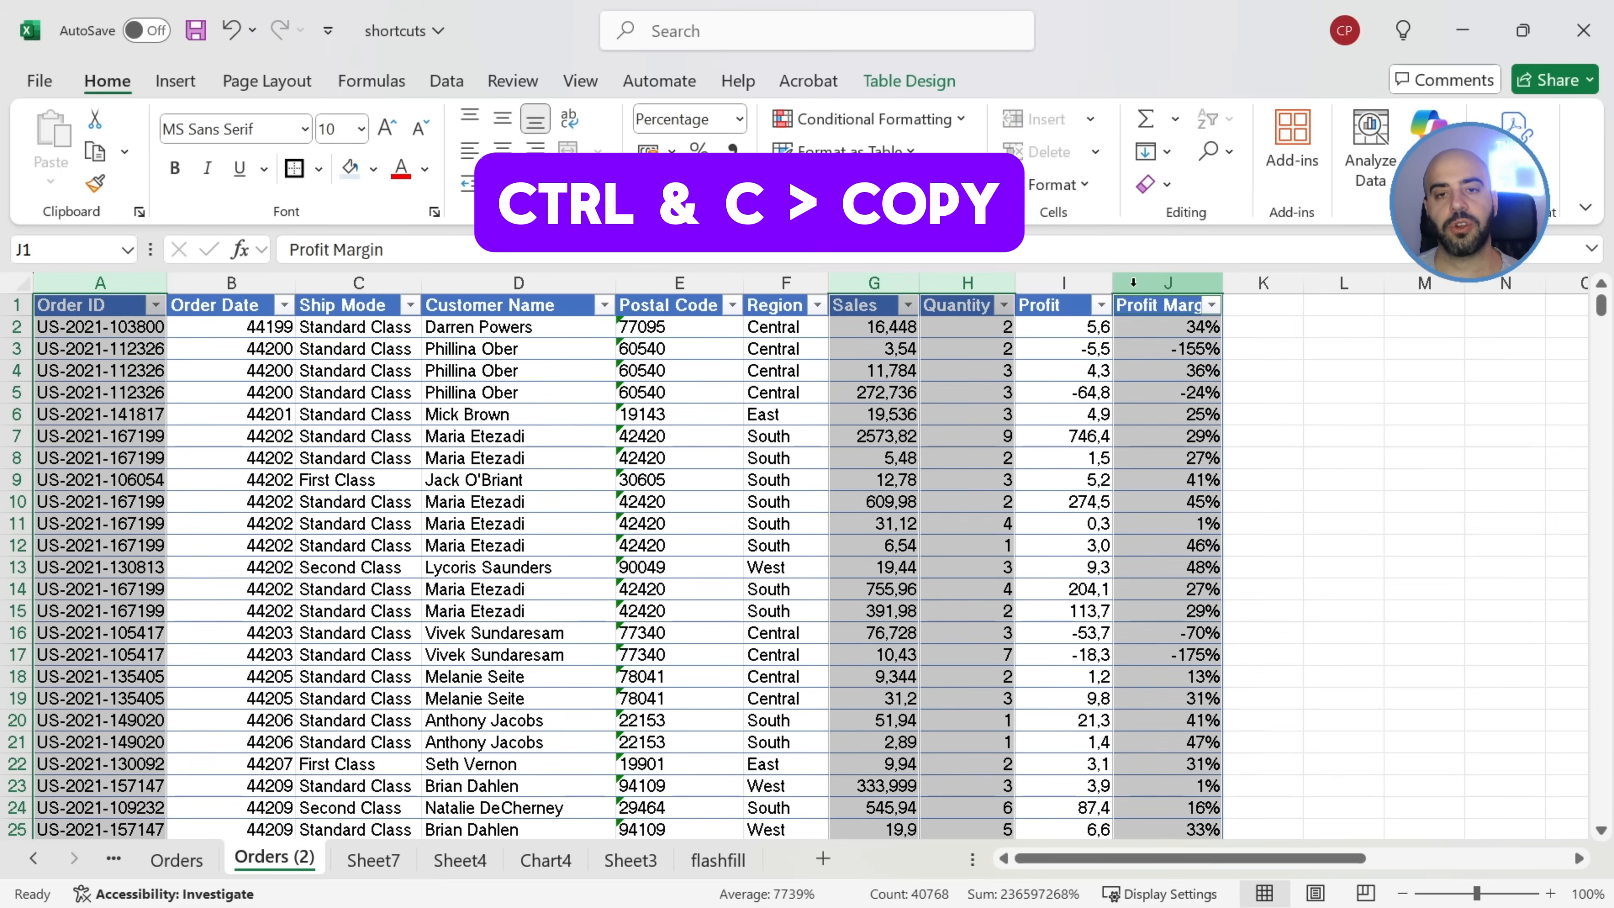
key(ctrl+c)
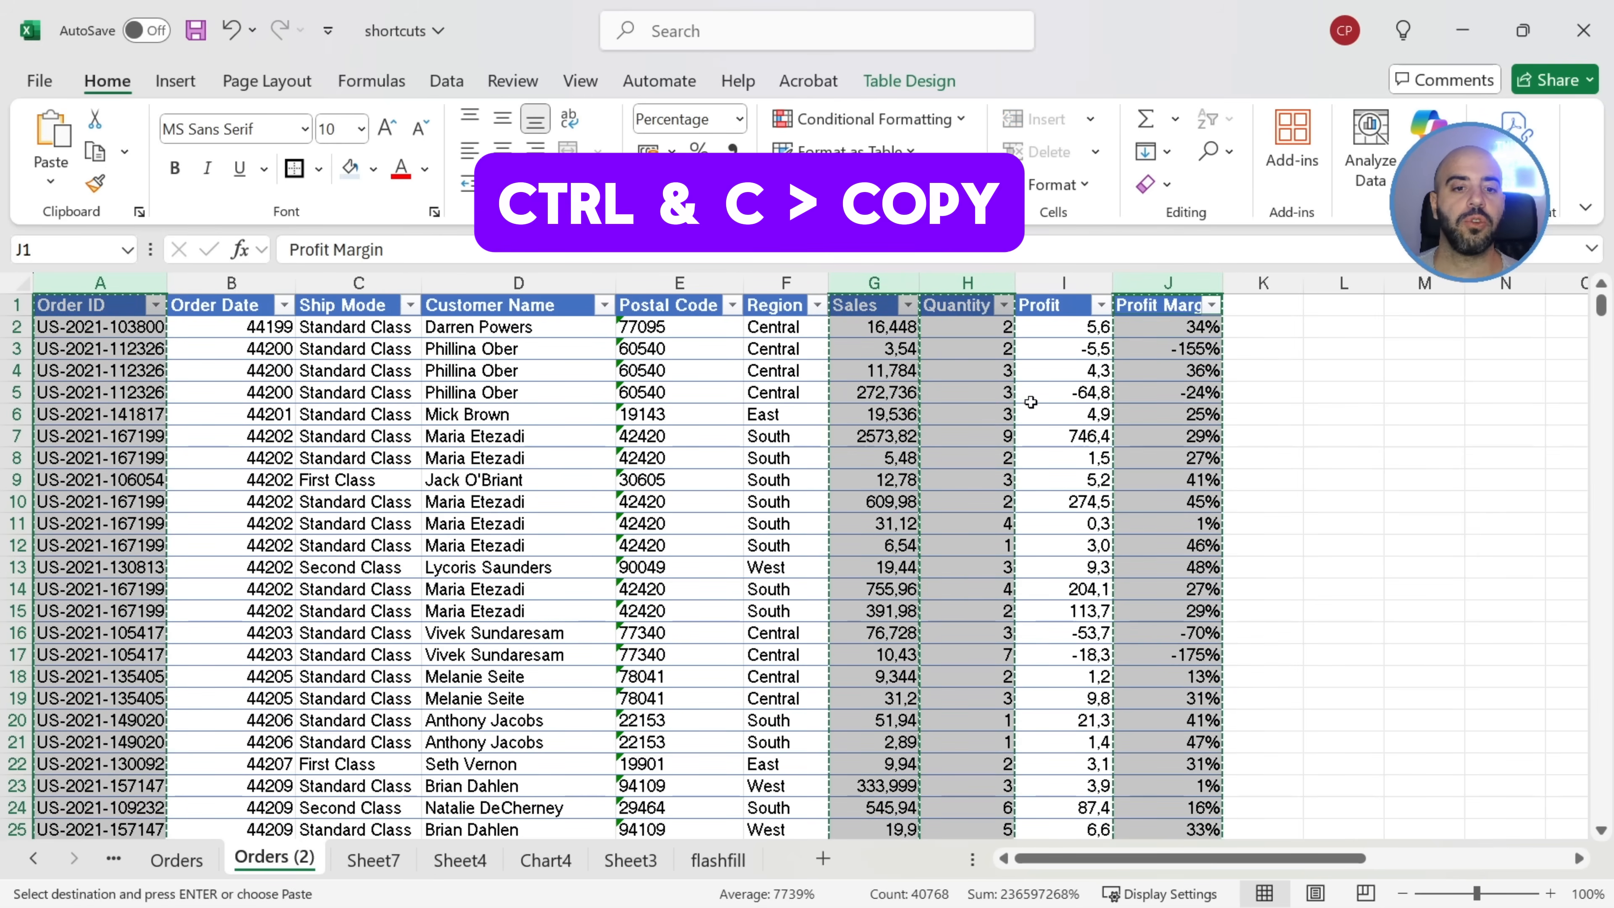
click(823, 859)
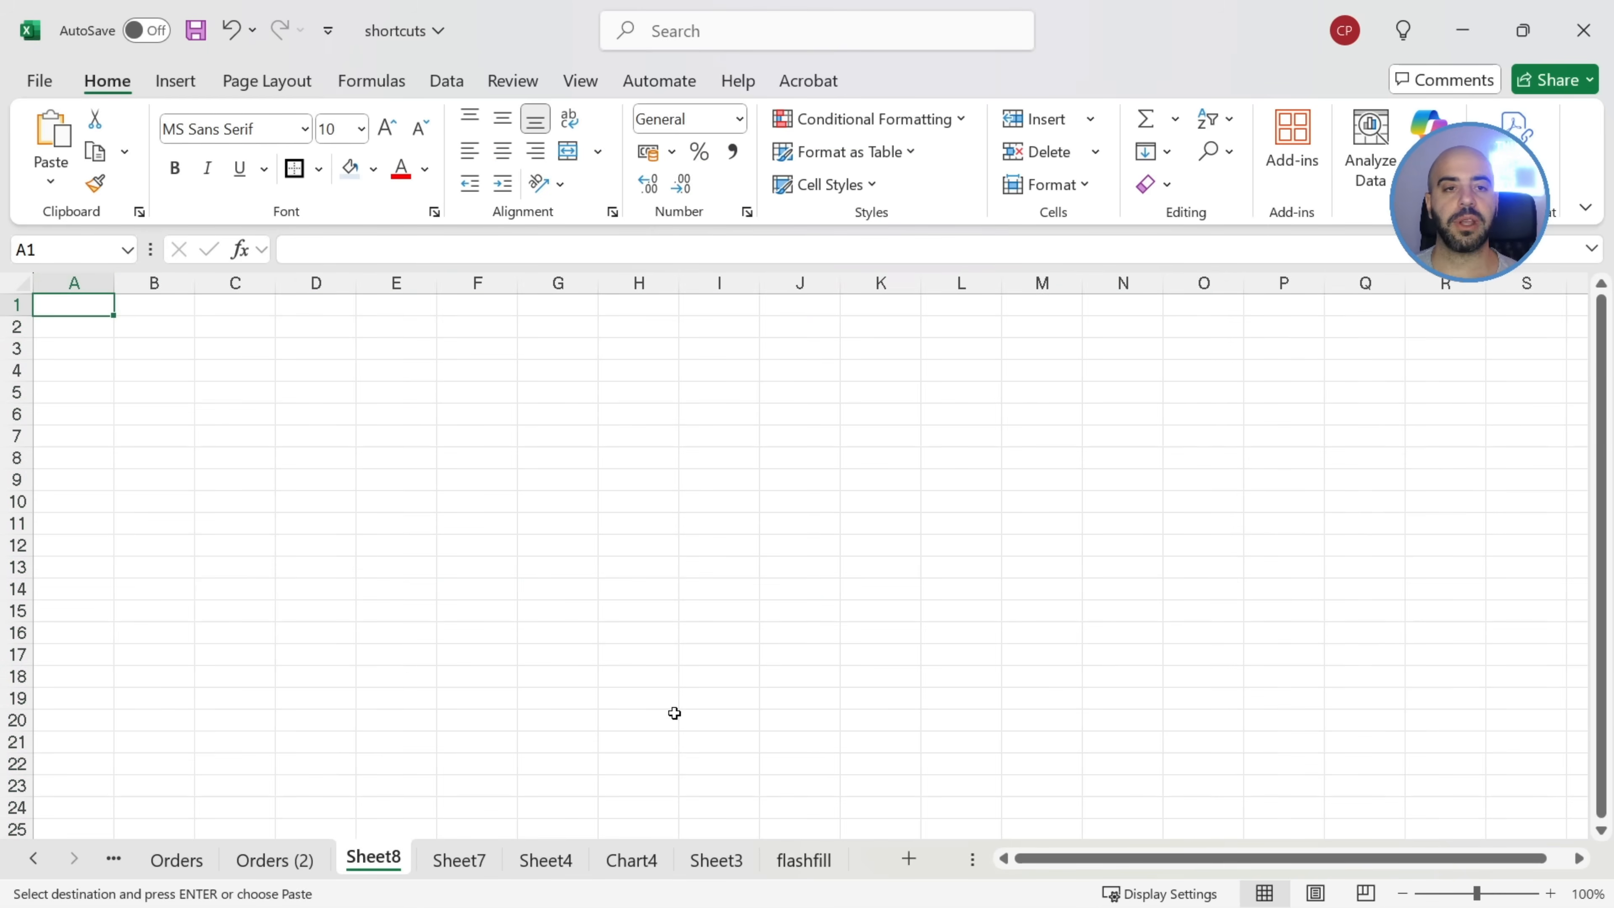
key(ctrl+shift+v)
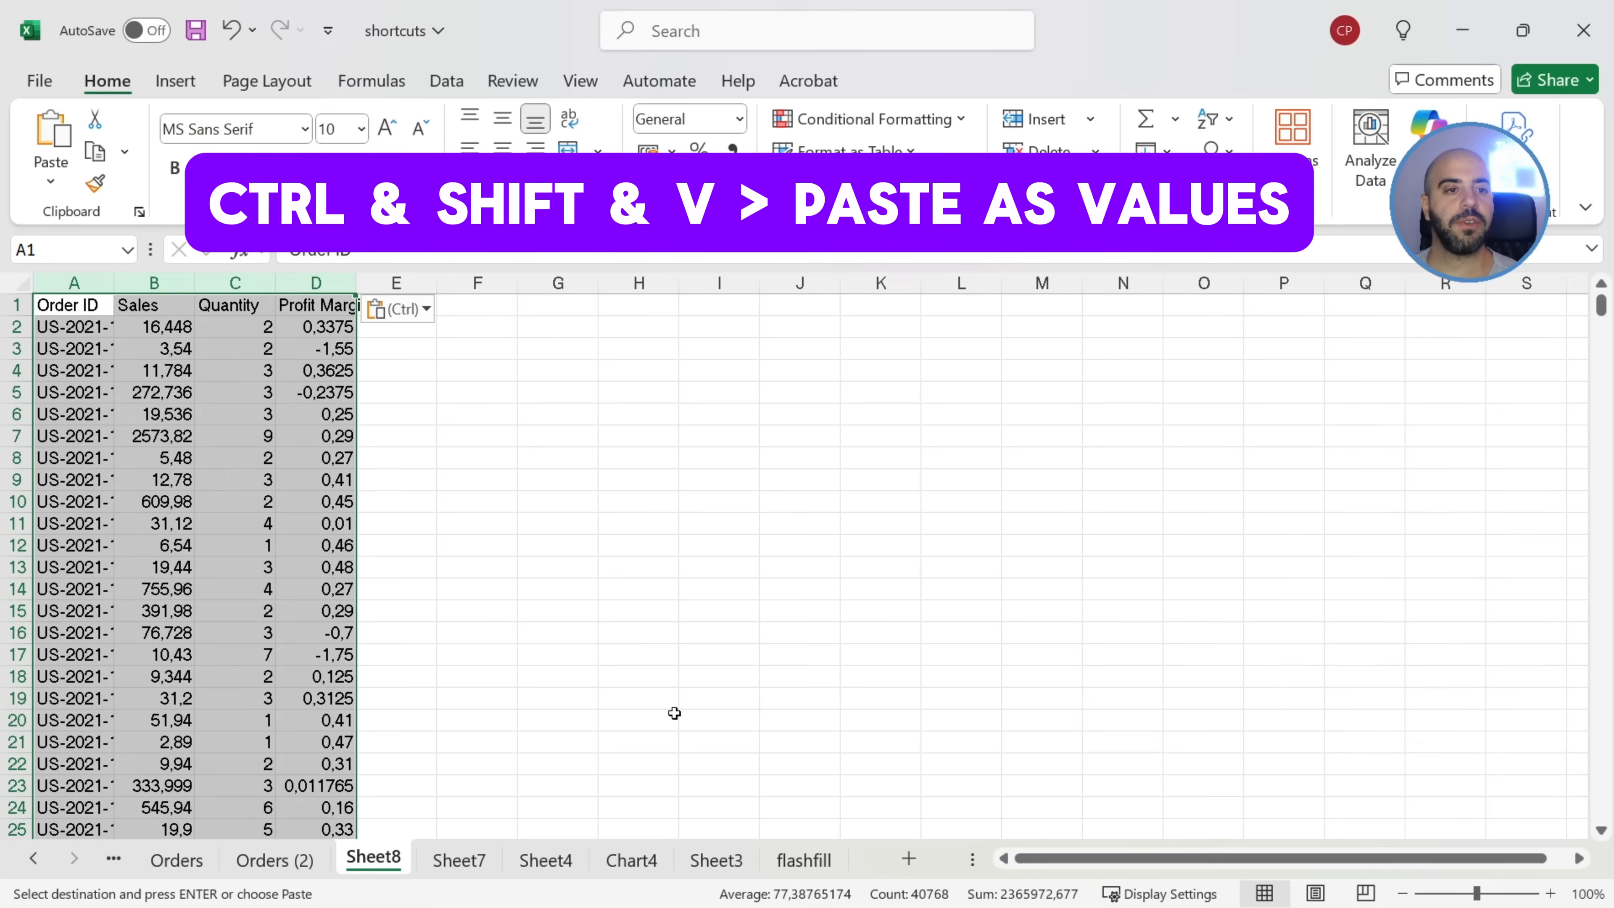
Examine the pasted Profit Margin cells in column D to see whether they hold values or formulas
click(318, 457)
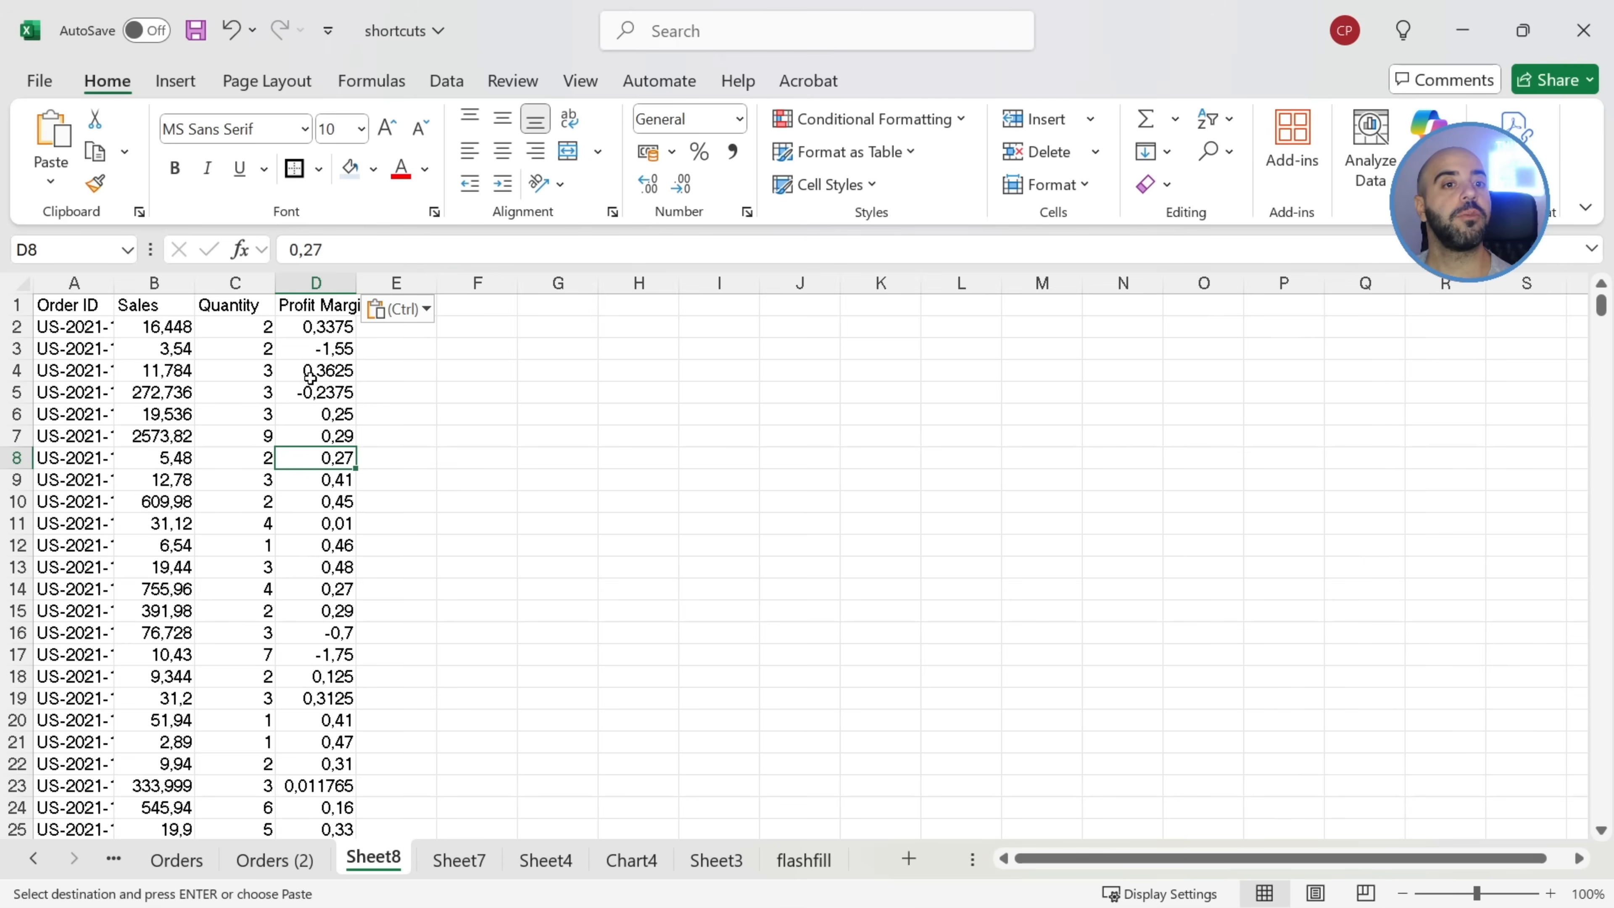
key(Up)
key(Up)
key(Up)
key(Up)
key(Up)
key(Up)
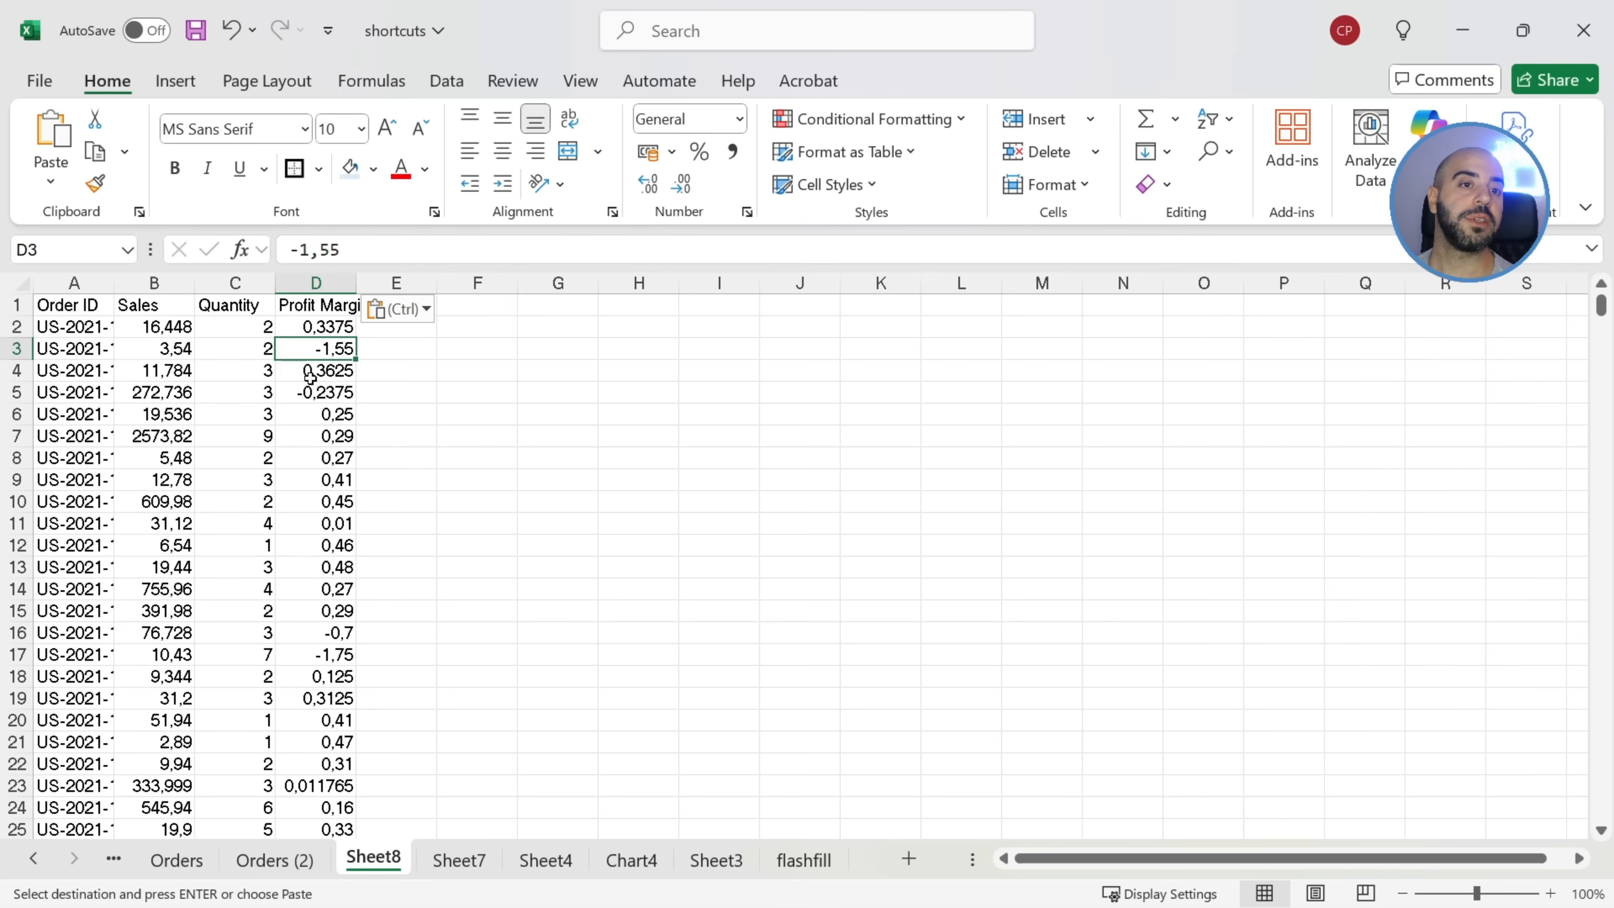
key(Down)
key(Down)
key(Down)
key(Down)
key(Down)
key(Down)
key(Down)
key(Down)
key(Down)
key(Down)
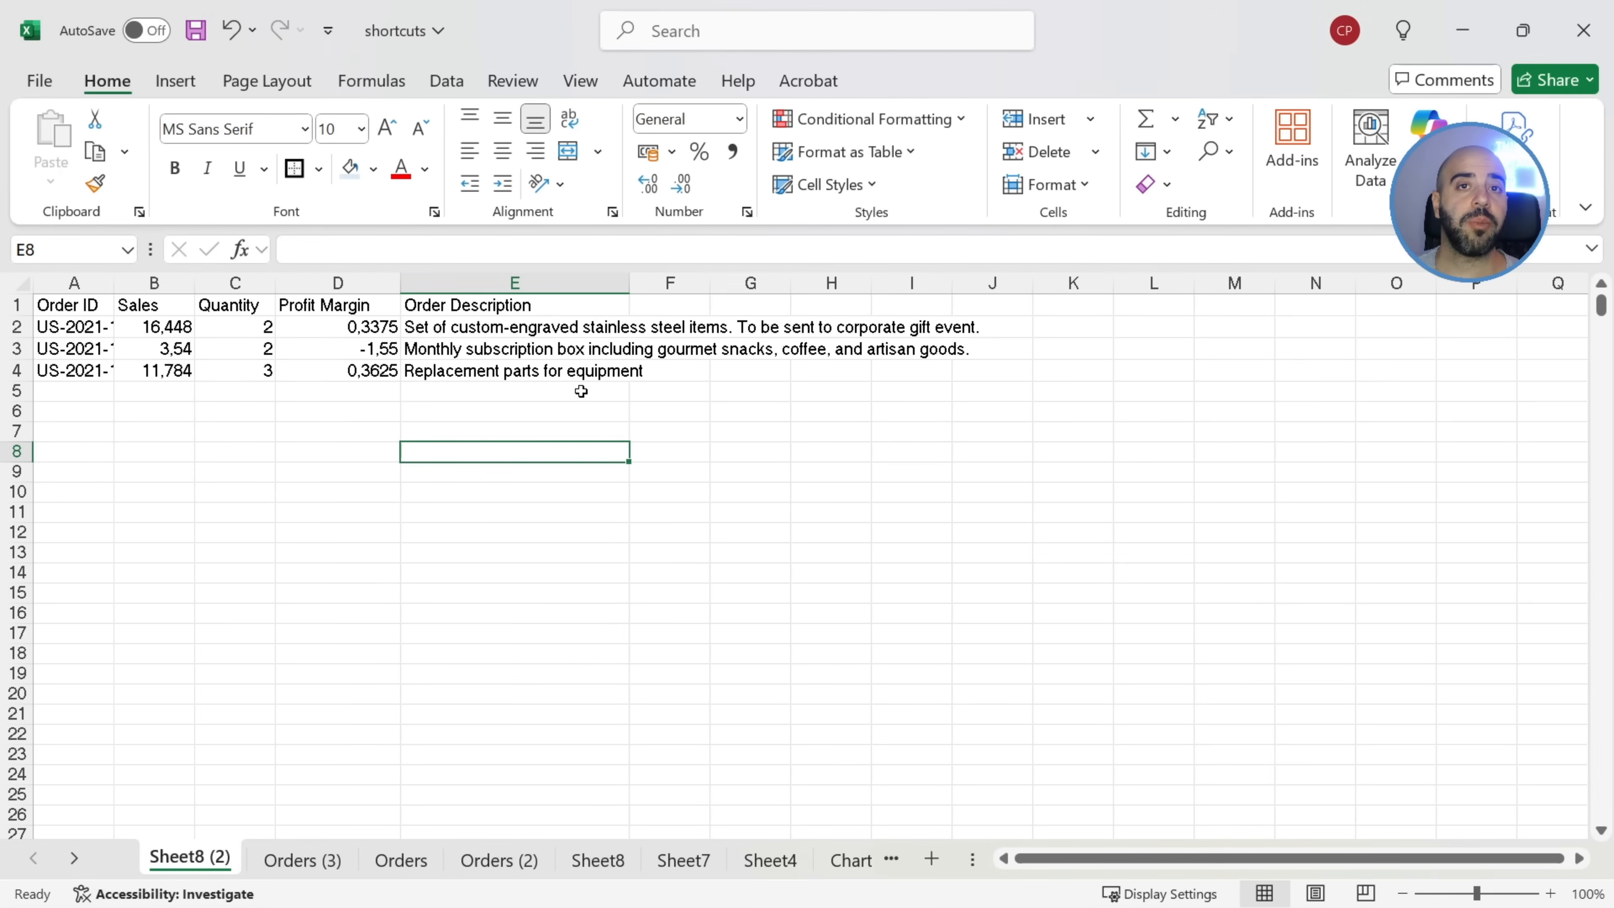
Insert a line break in cell E2 before "To be sent to corporate gift event." and widen the Order Description column to fit the first line
click(521, 328)
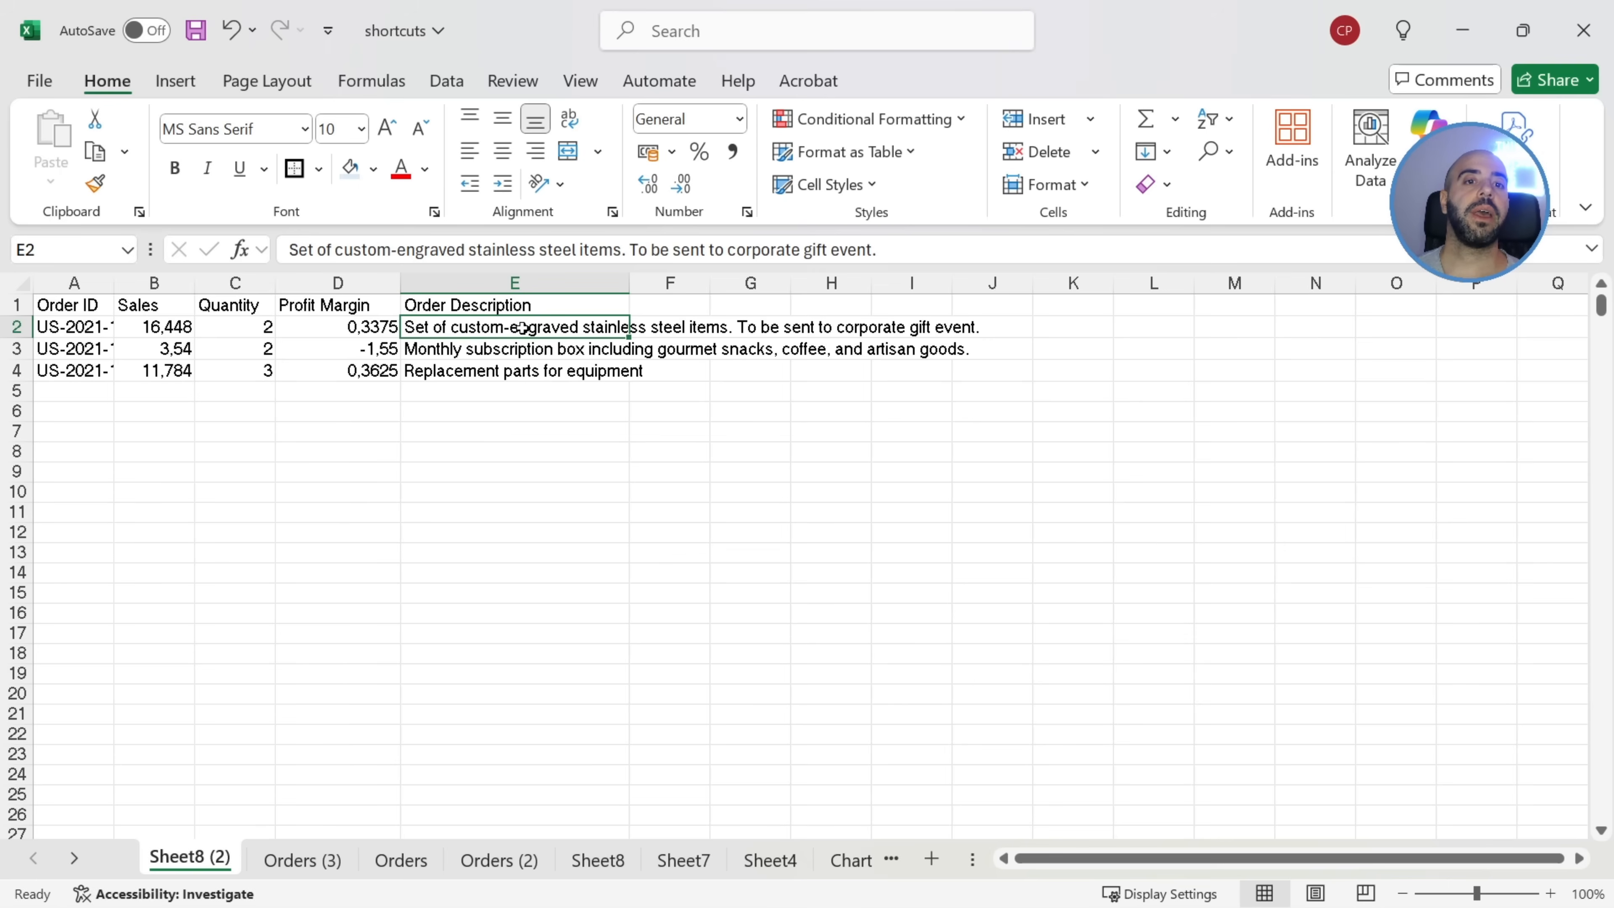
click(628, 249)
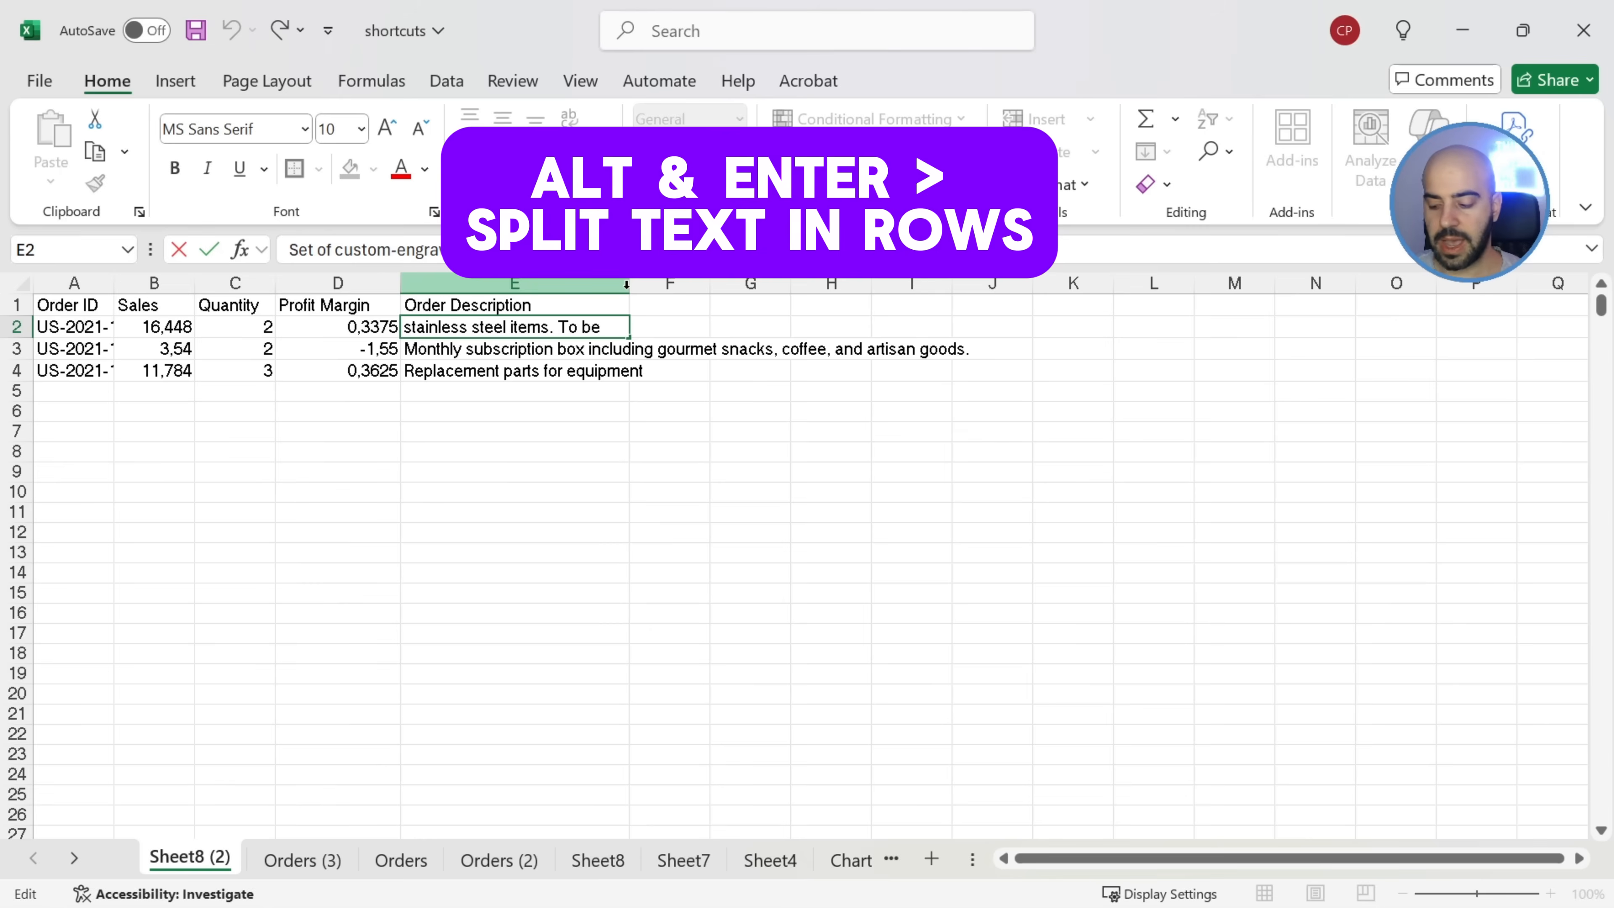
key(alt+Return)
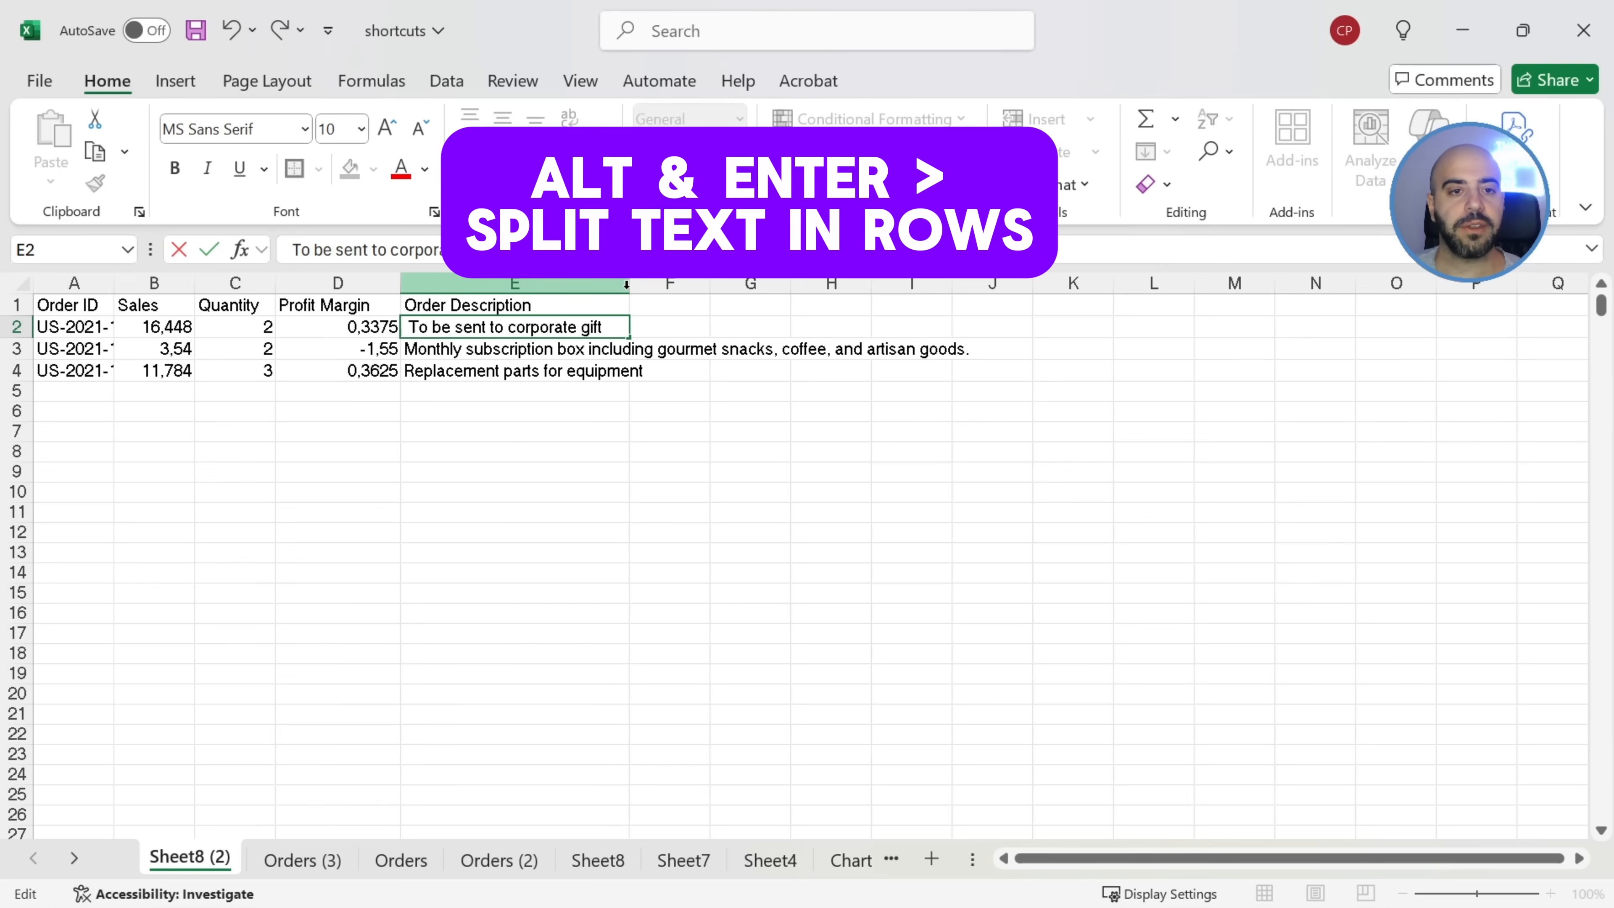
click(601, 411)
drag(629, 283, 786, 283)
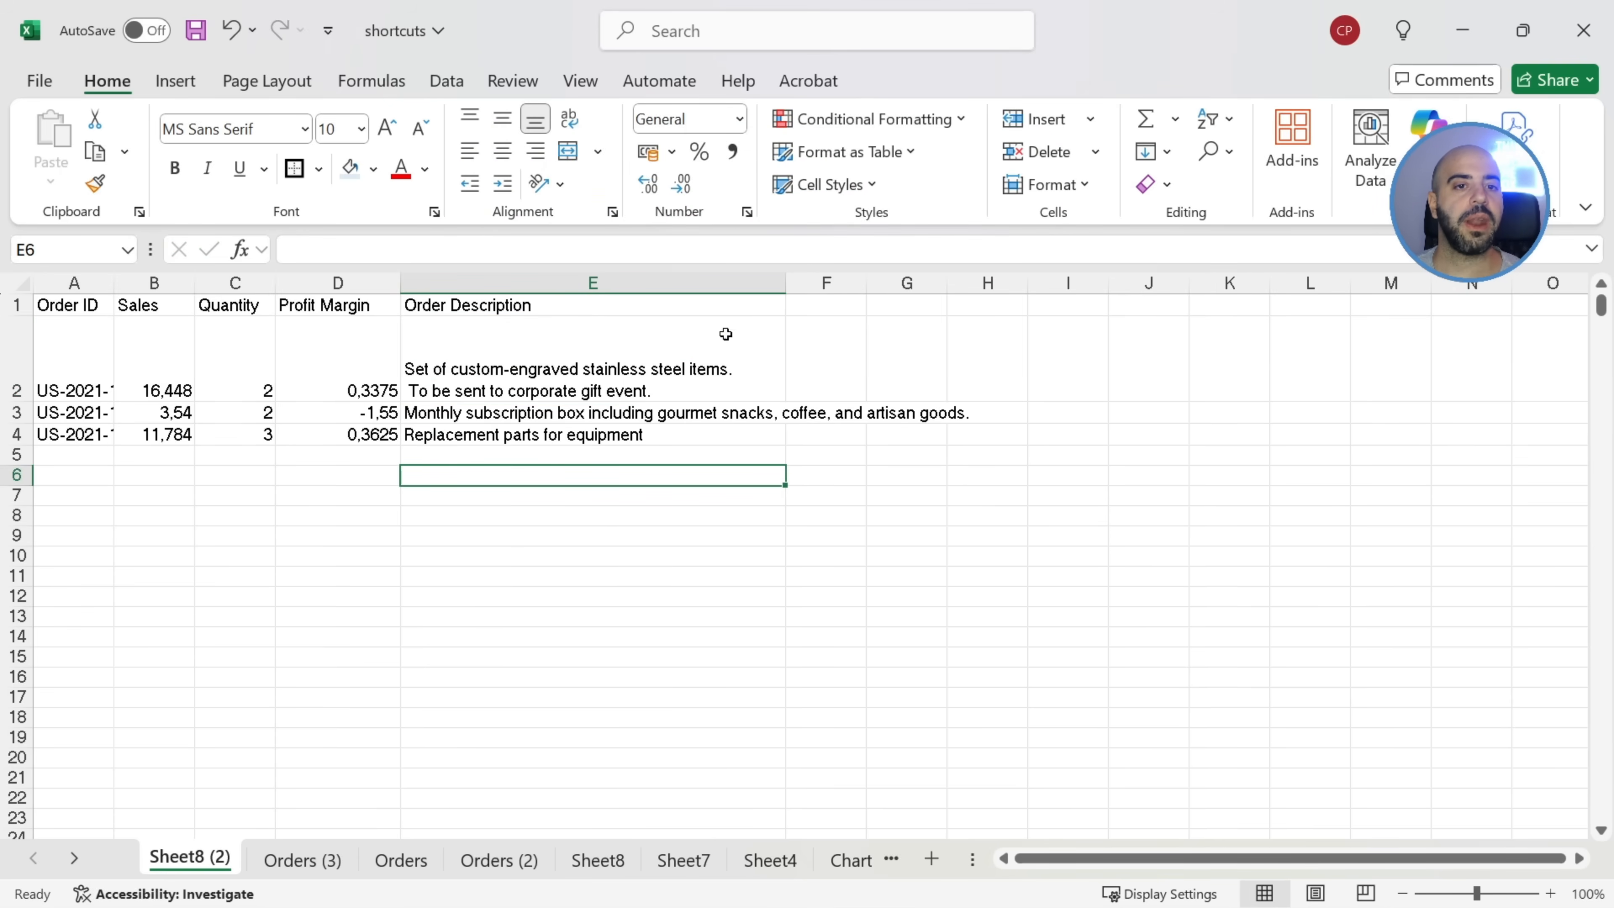
click(716, 375)
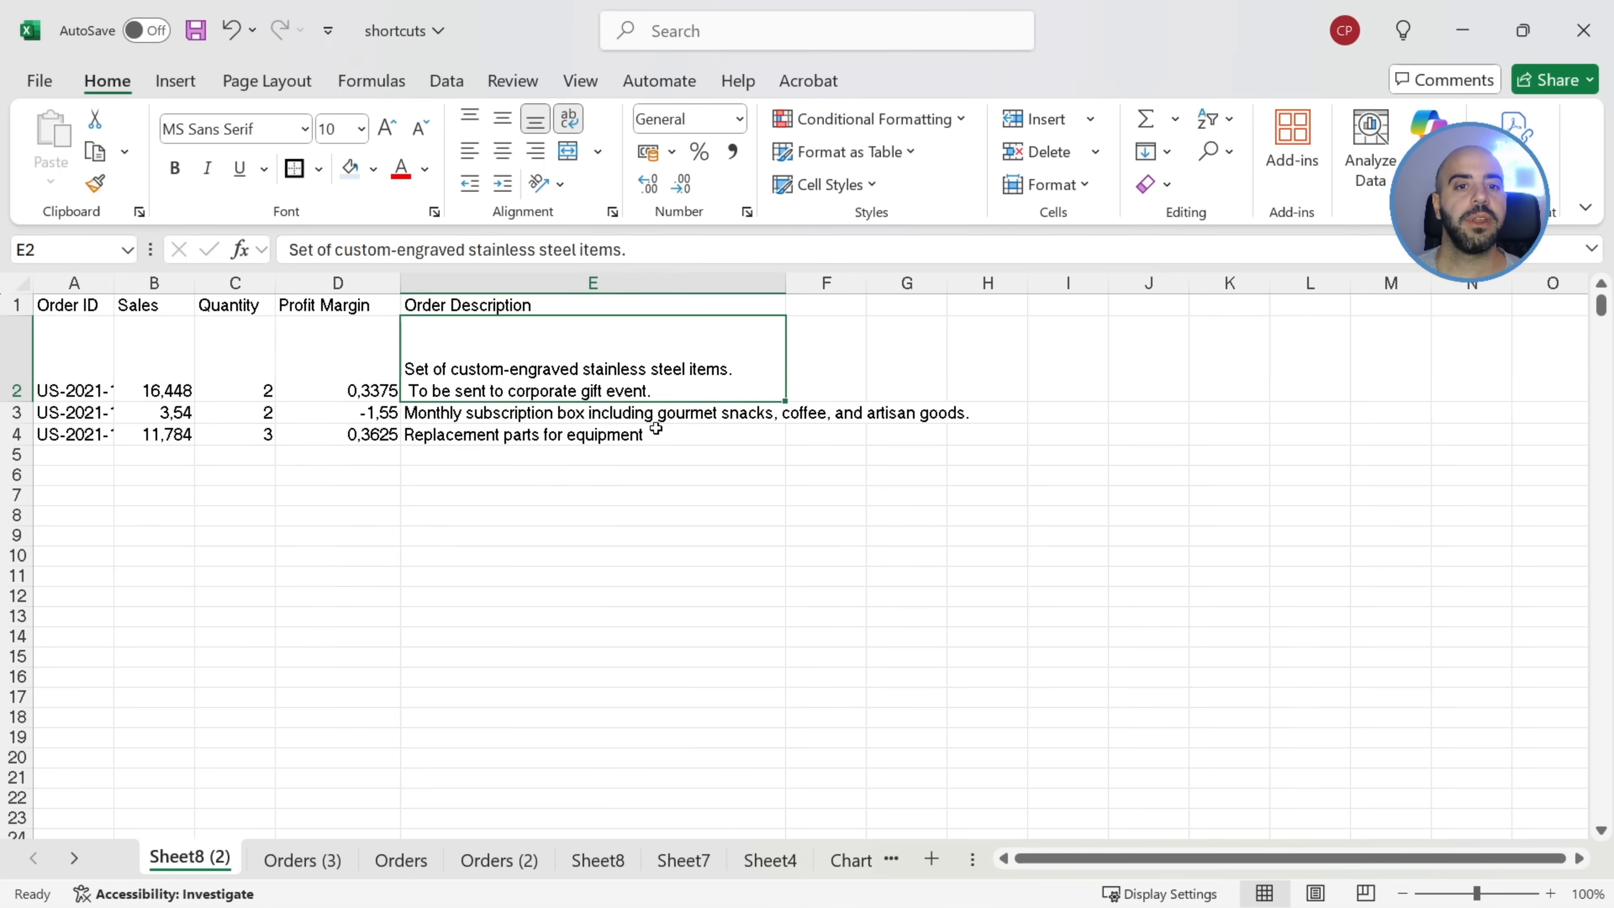
Split the description in cell E3 onto two lines with a line break before "gourmet snacks, coffee, and artisan goods."
click(487, 415)
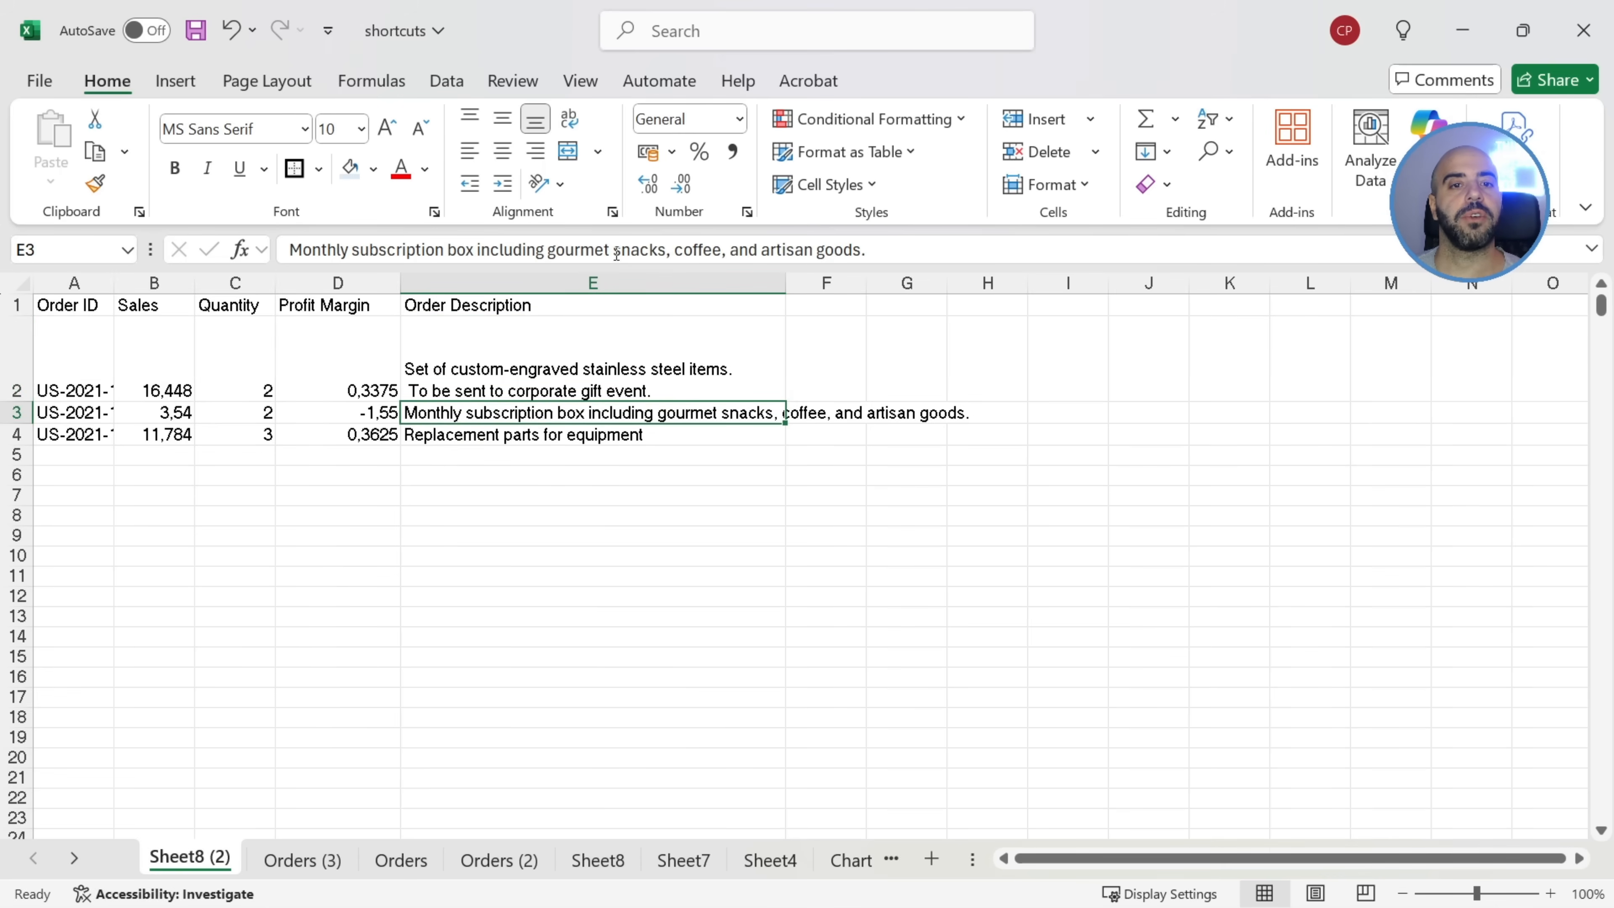
click(548, 251)
key(shift+Home)
key(BackSpace)
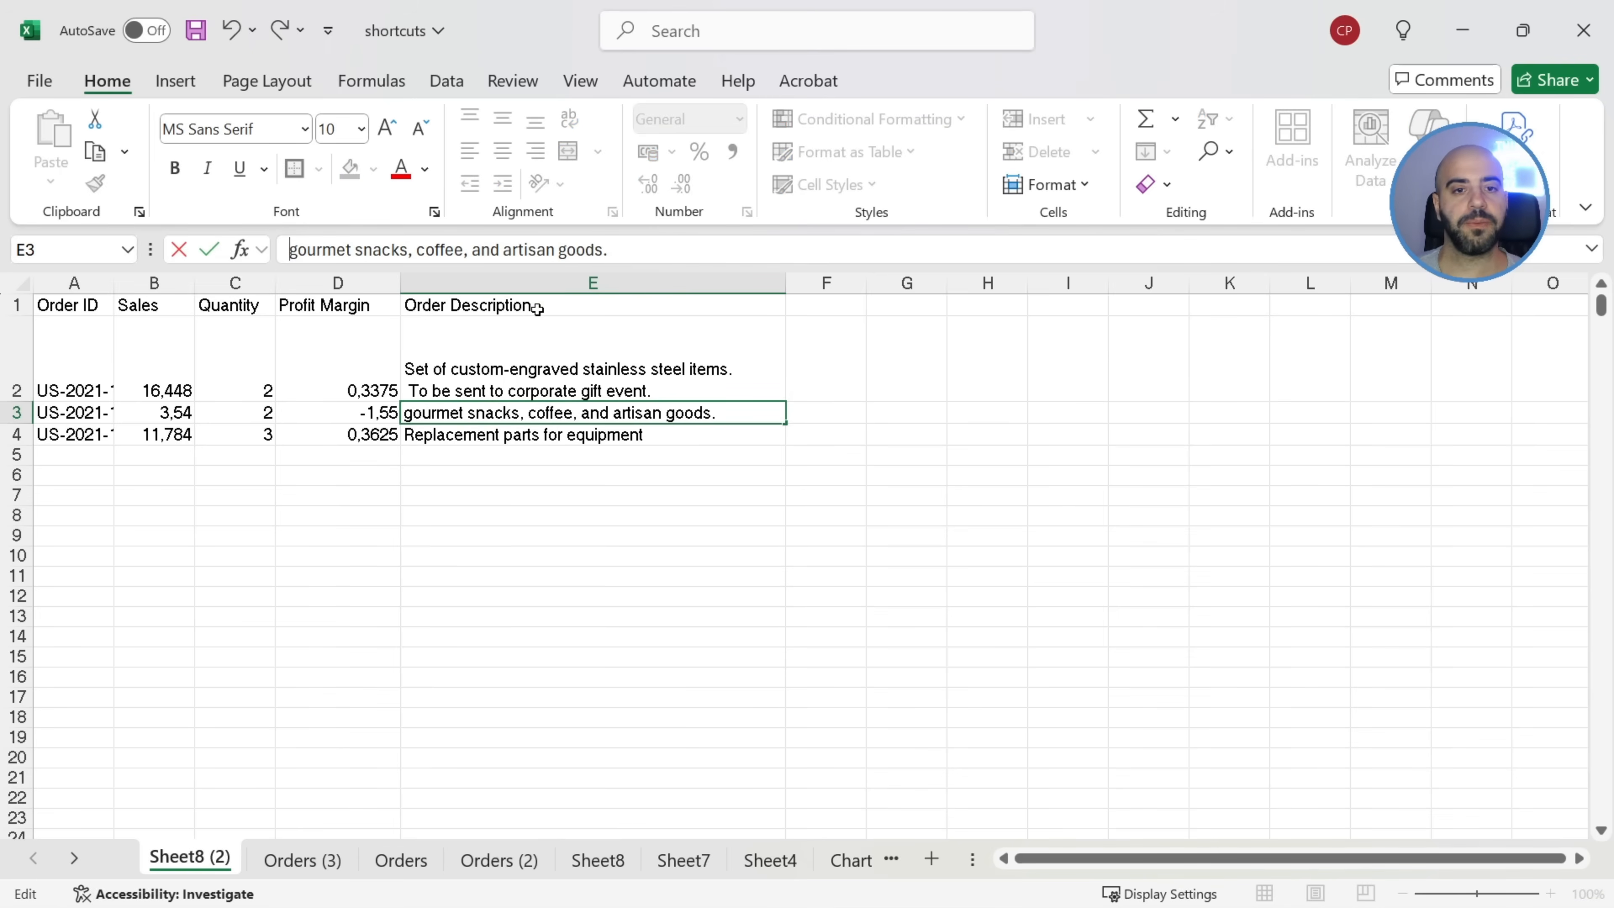
key(Return)
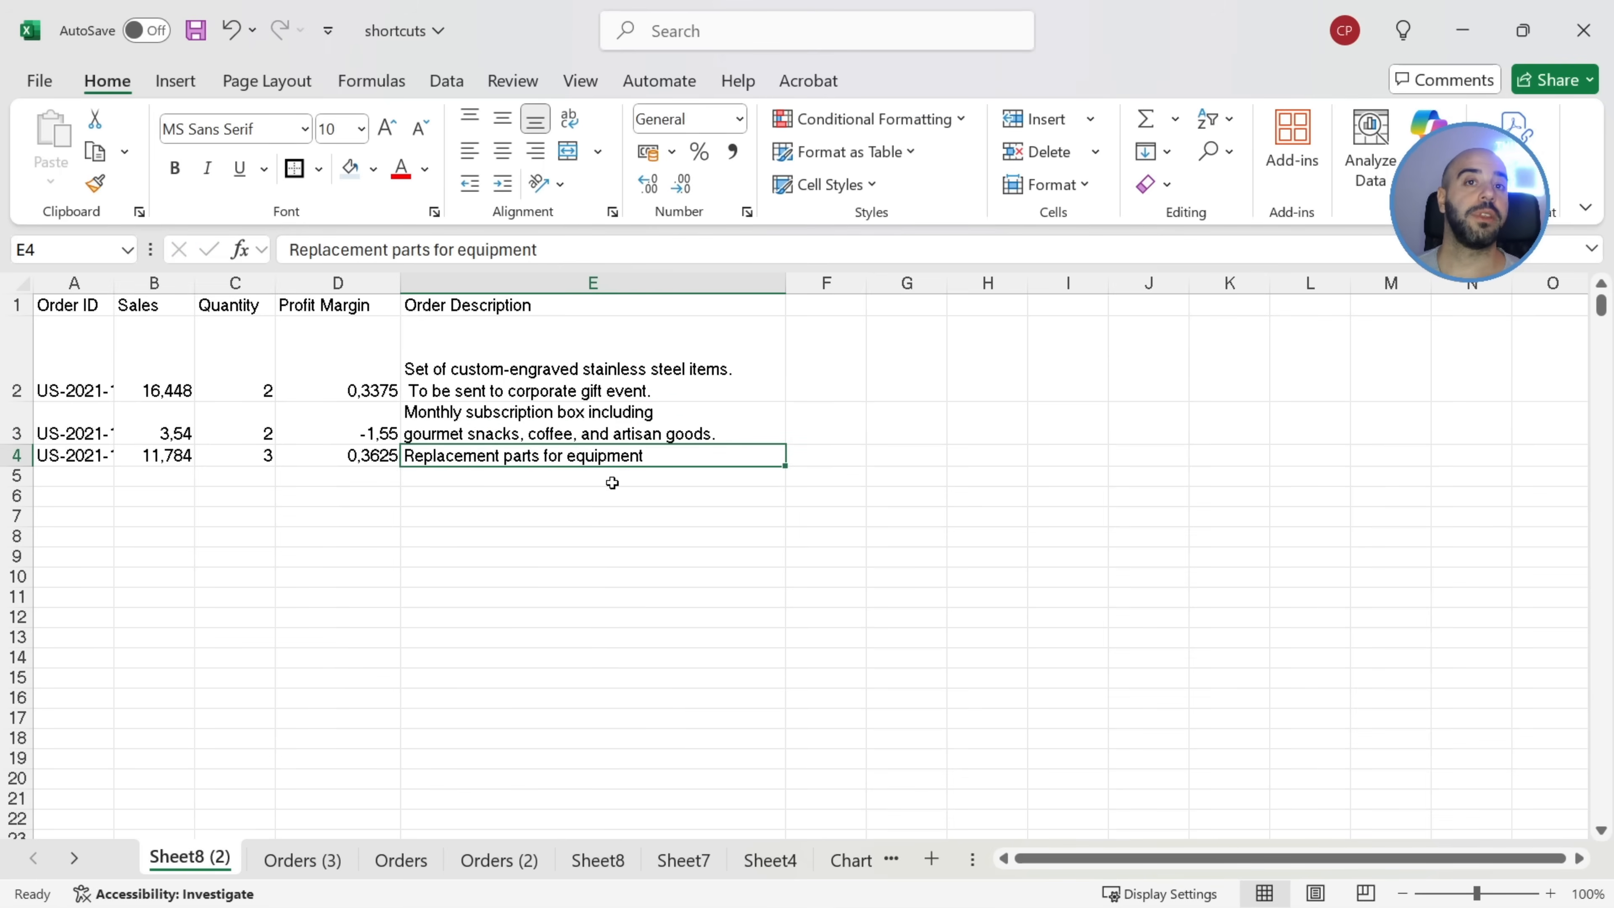